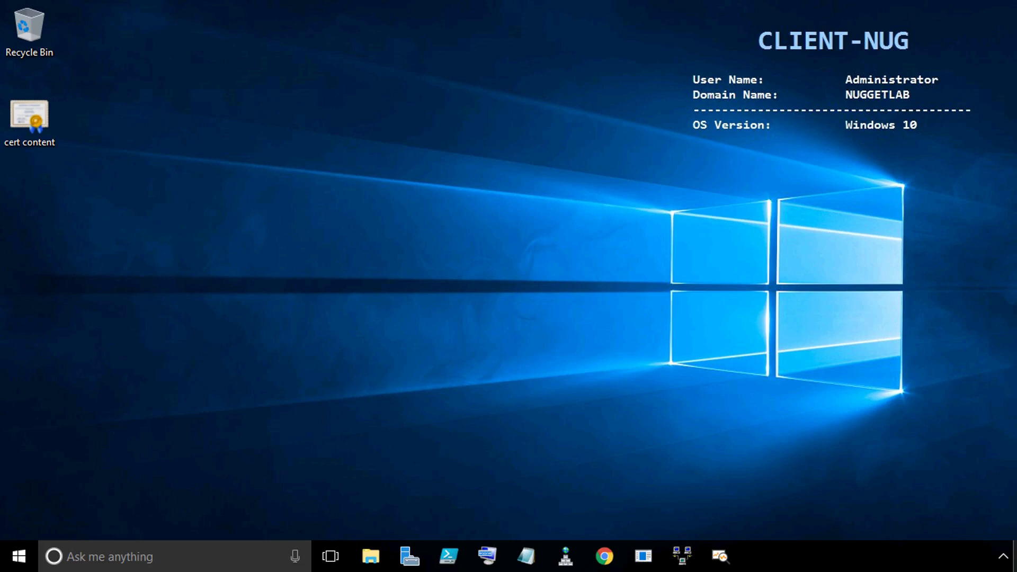
Launch Server Manager and go to the IPAM overview page.
left_click(410, 558)
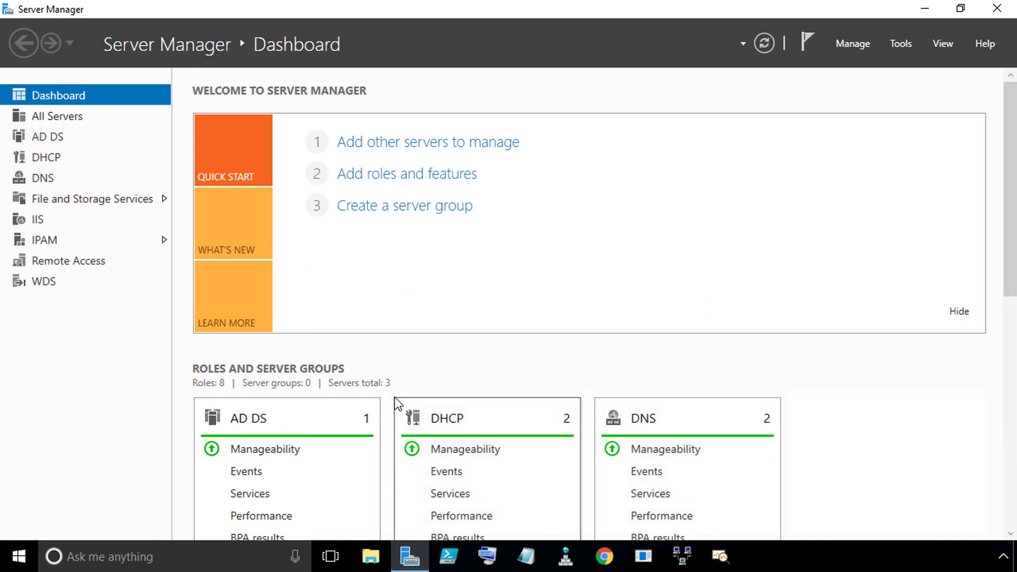
left_click(52, 243)
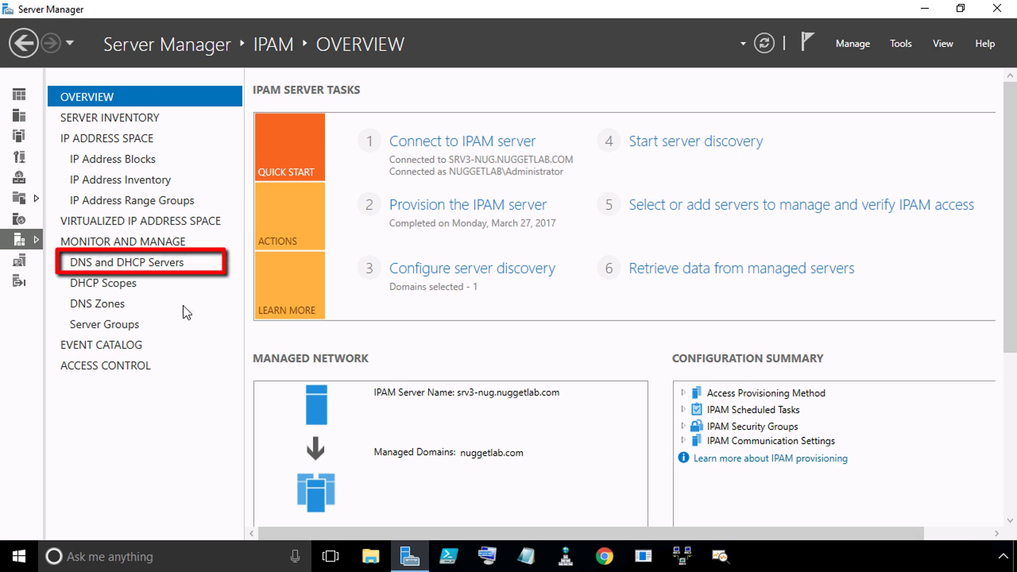
List the DNS and DHCP servers and filter to Server Type DNS, leaving srv2-nug and DC-NUG.
left_click(151, 265)
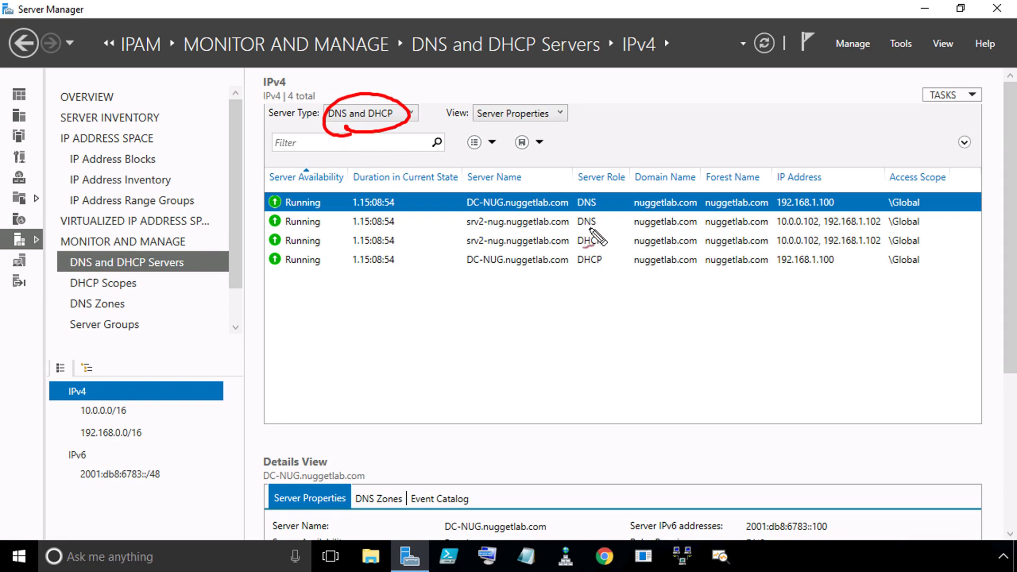
mouse_move(592, 232)
left_mouse_down()
mouse_move(610, 243)
mouse_move(585, 272)
left_mouse_up()
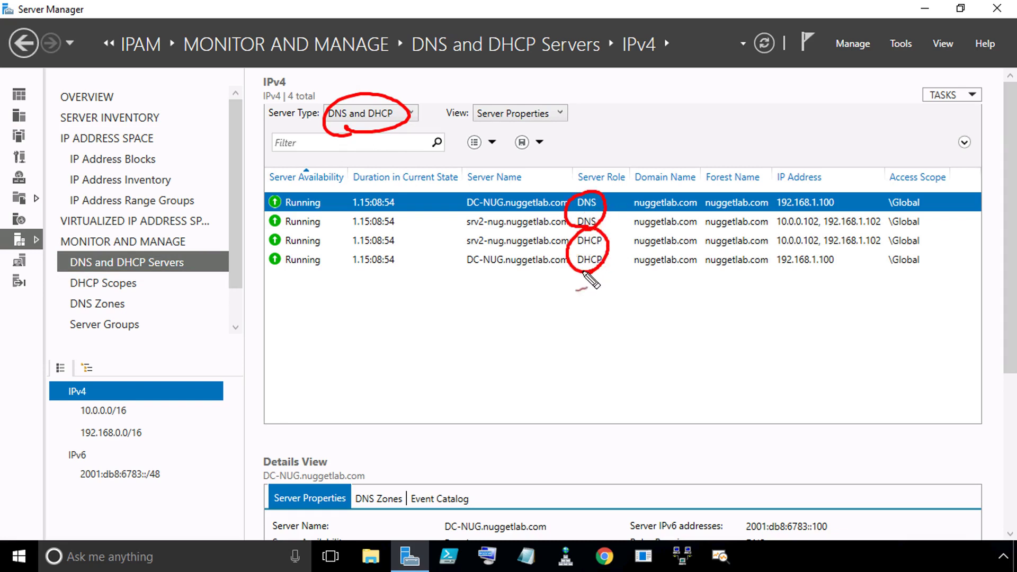
key("Escape")
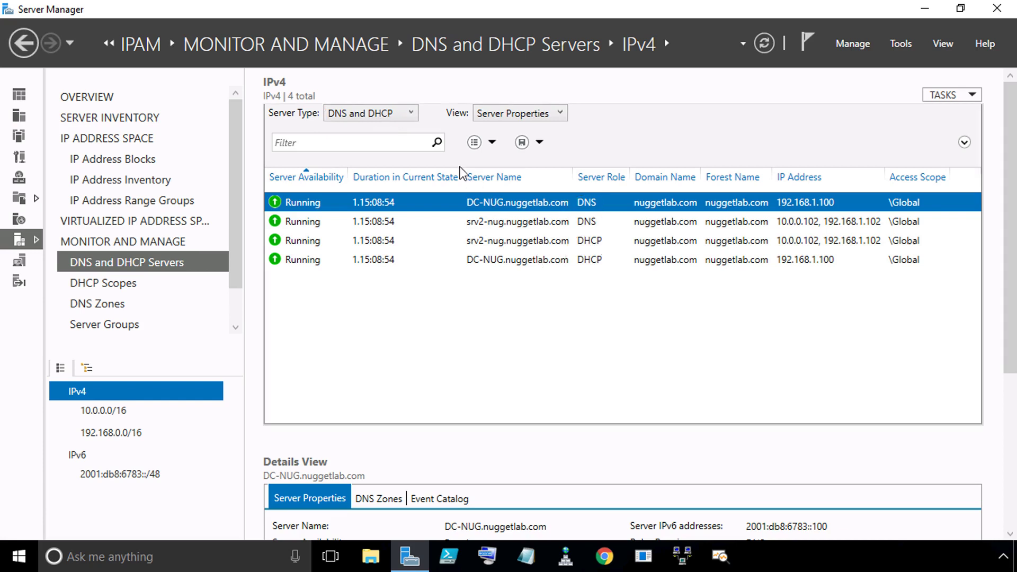
left_click(412, 114)
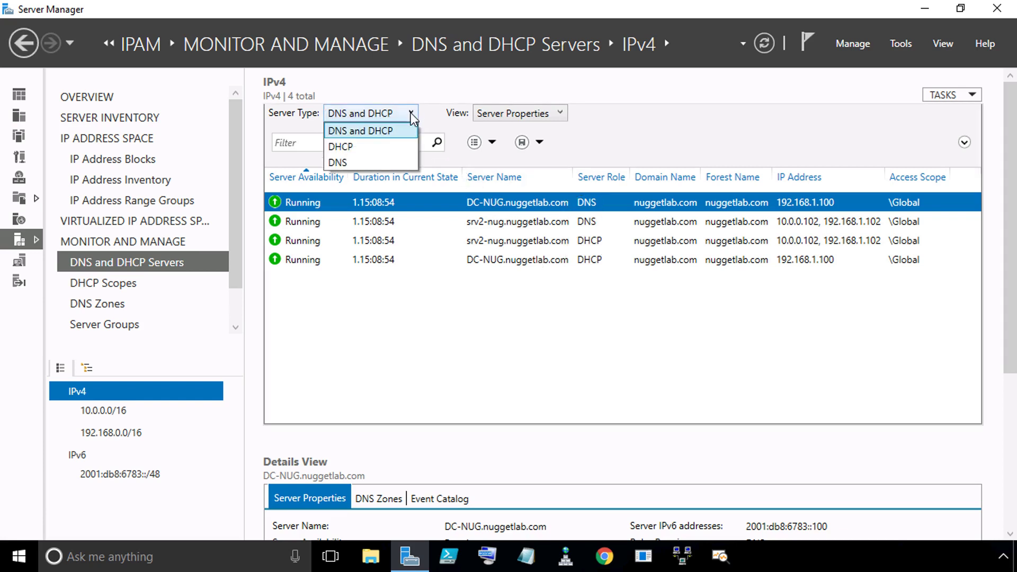
left_click(382, 163)
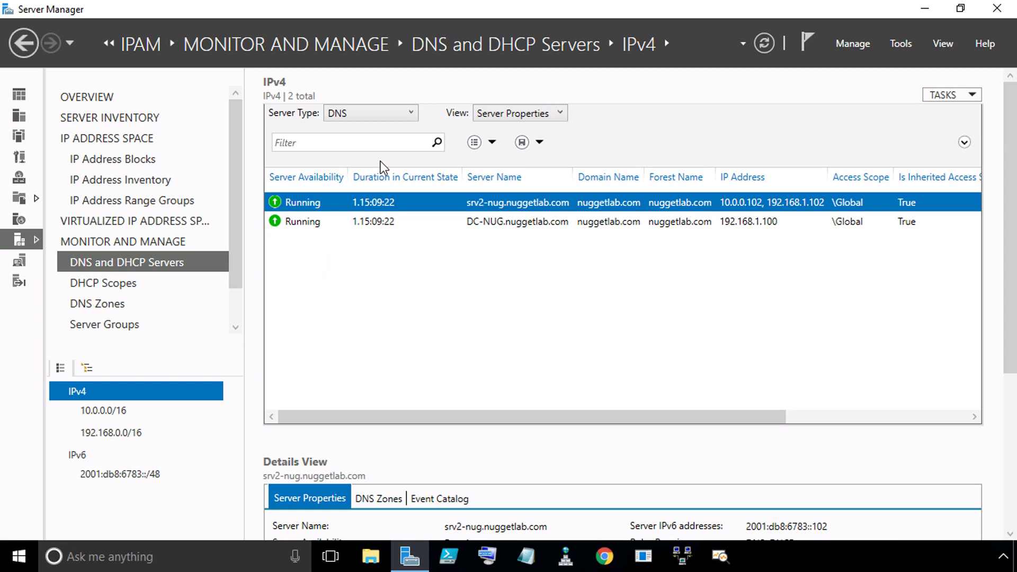
Open a maximized Create DNS zone dialog for the DC-NUG server.
left_click(486, 224)
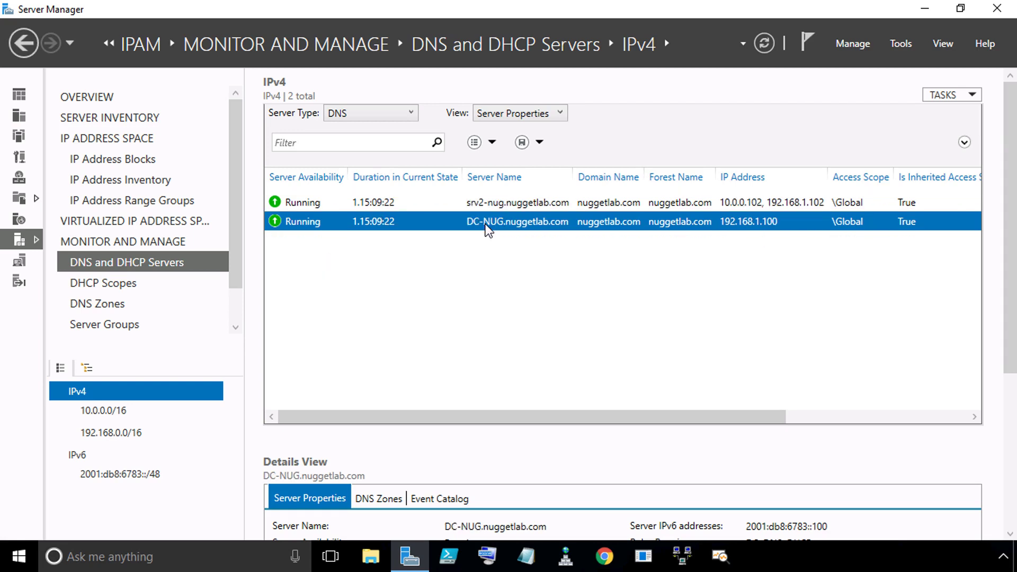
right_click(529, 222)
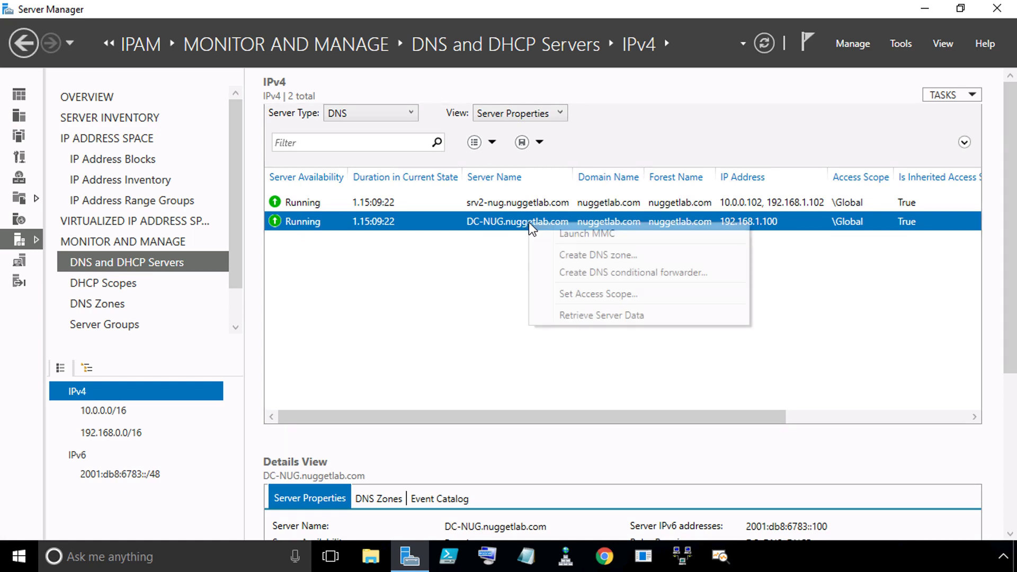
left_click(675, 256)
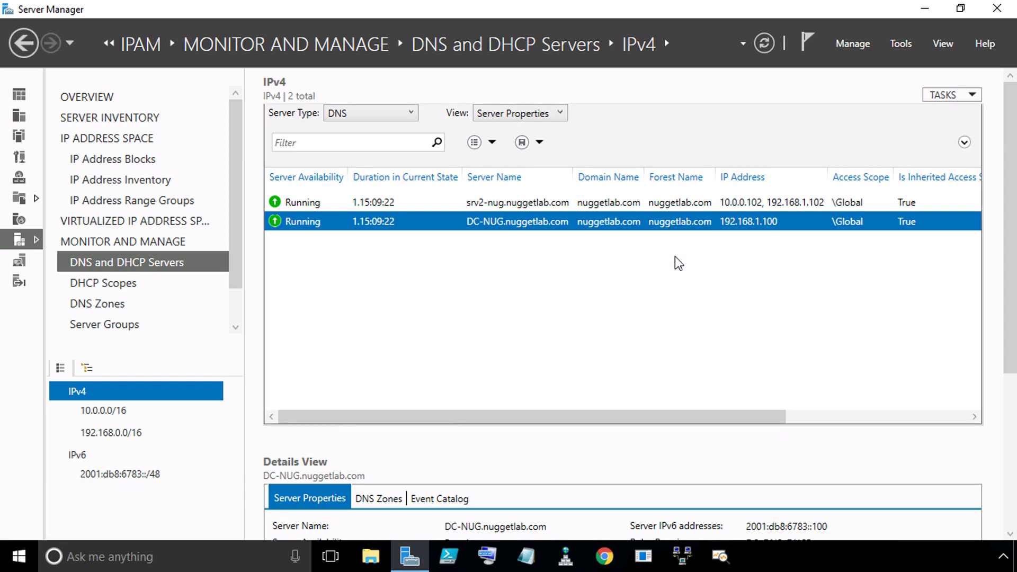
left_click(650, 97)
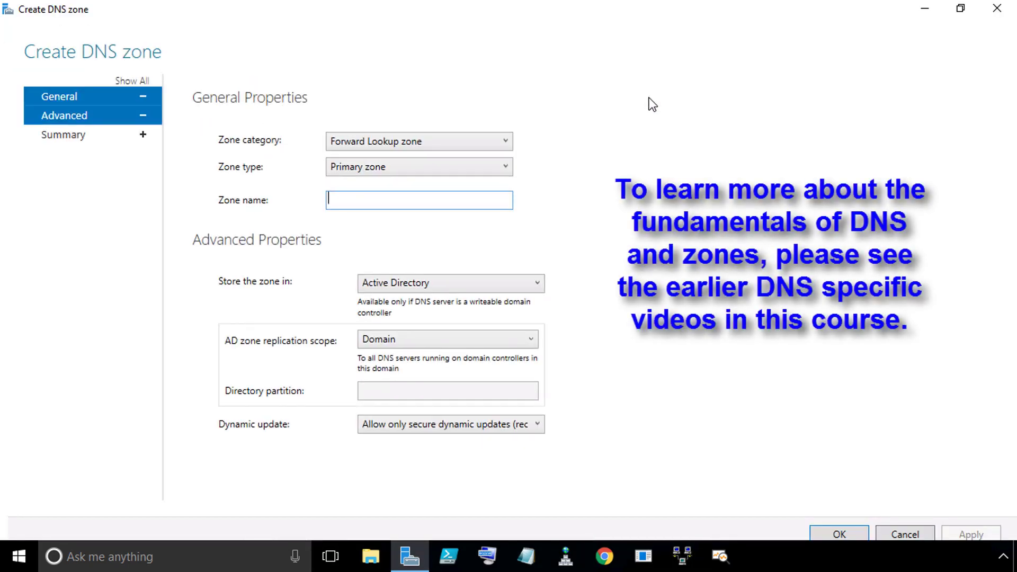
Keep Forward Lookup zone as the category and Primary zone as the type.
left_click(474, 143)
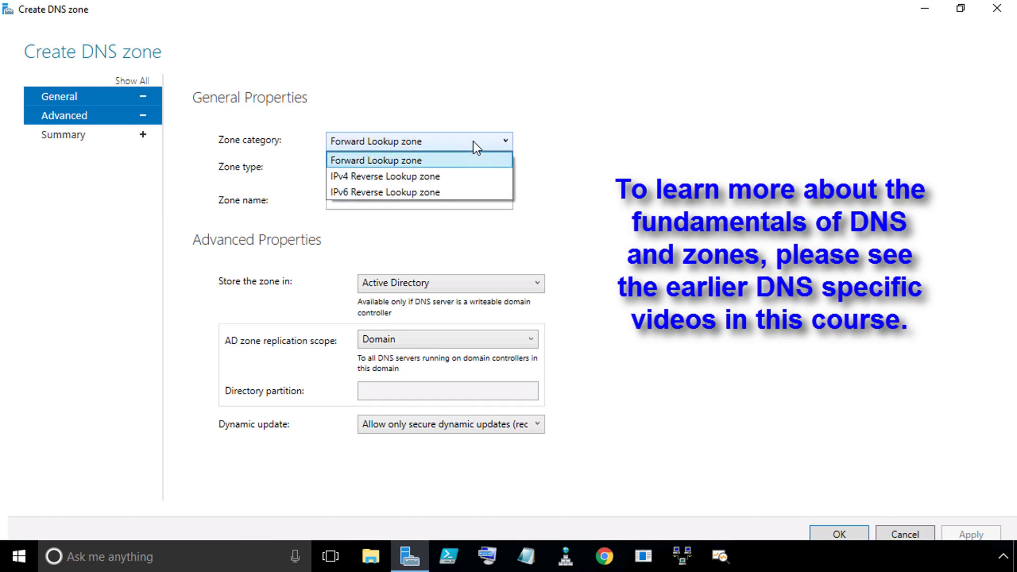
left_click(473, 141)
left_click(494, 170)
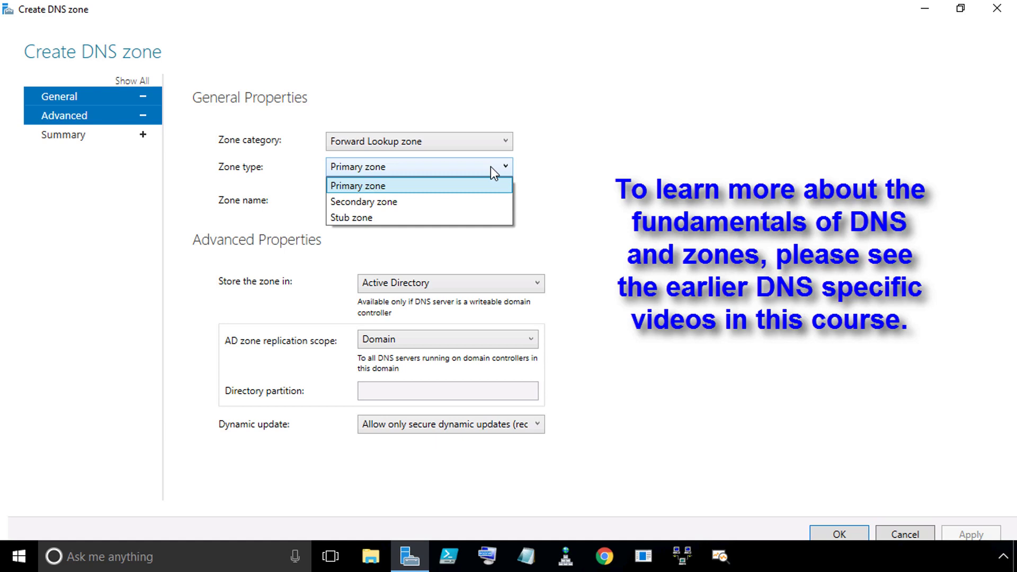
left_click(490, 167)
key("Tab")
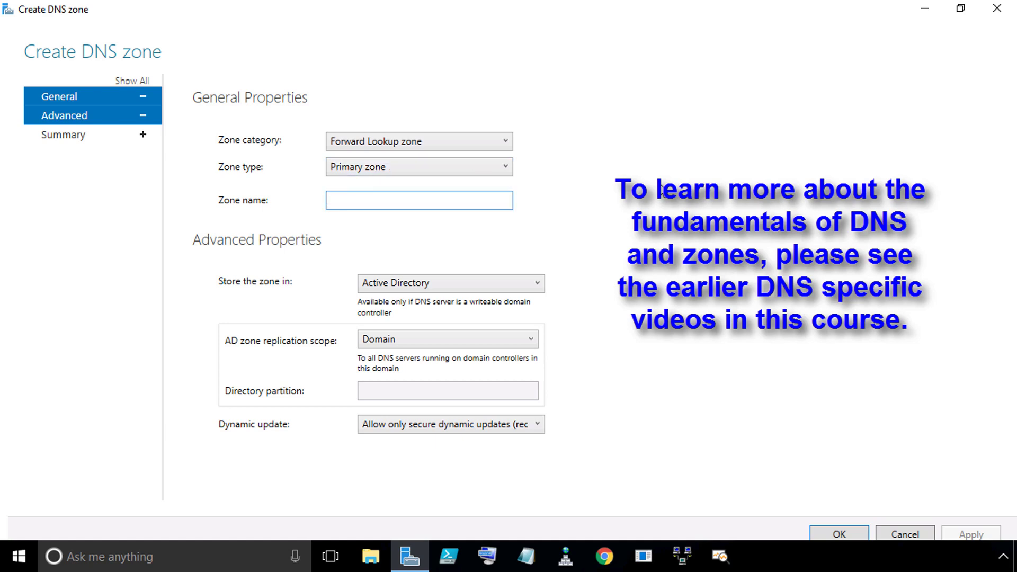
Name the zone IPAM.com and keep it stored in Active Directory.
type("IPAM.com")
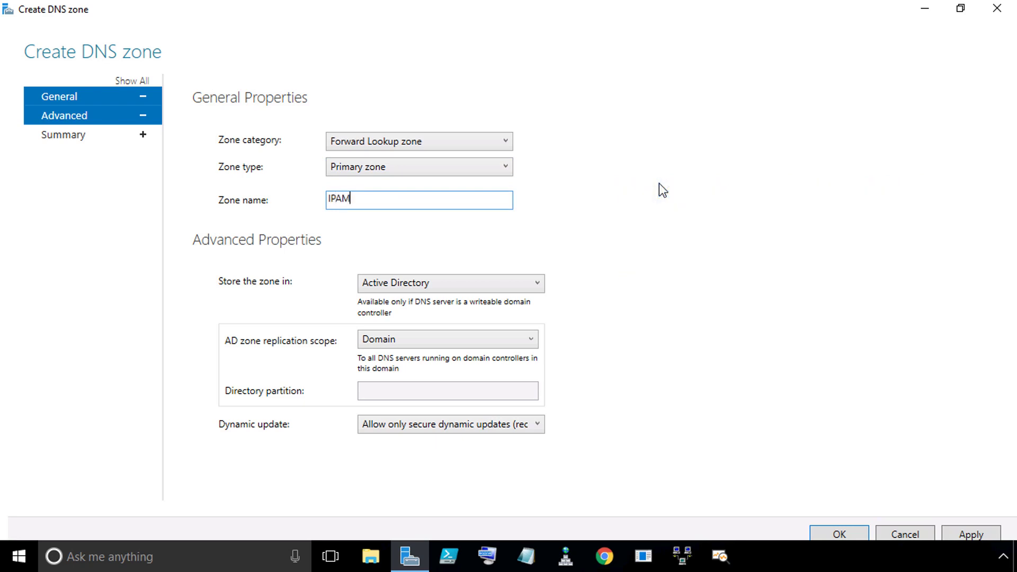
left_click(495, 284)
left_click(496, 286)
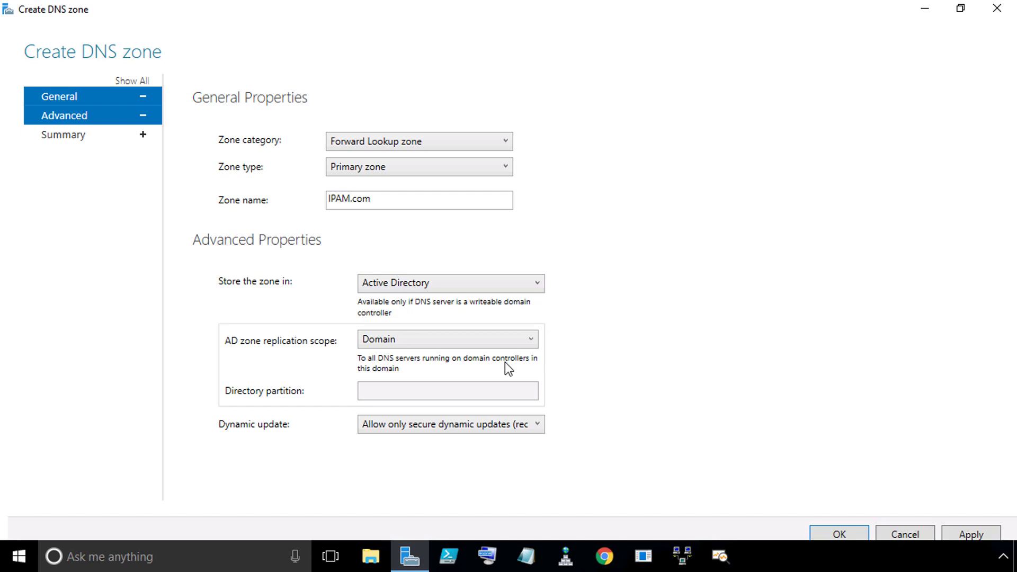
Try Custom replication scope with a DNSCmd note, then set the scope back to Domain.
left_click(499, 347)
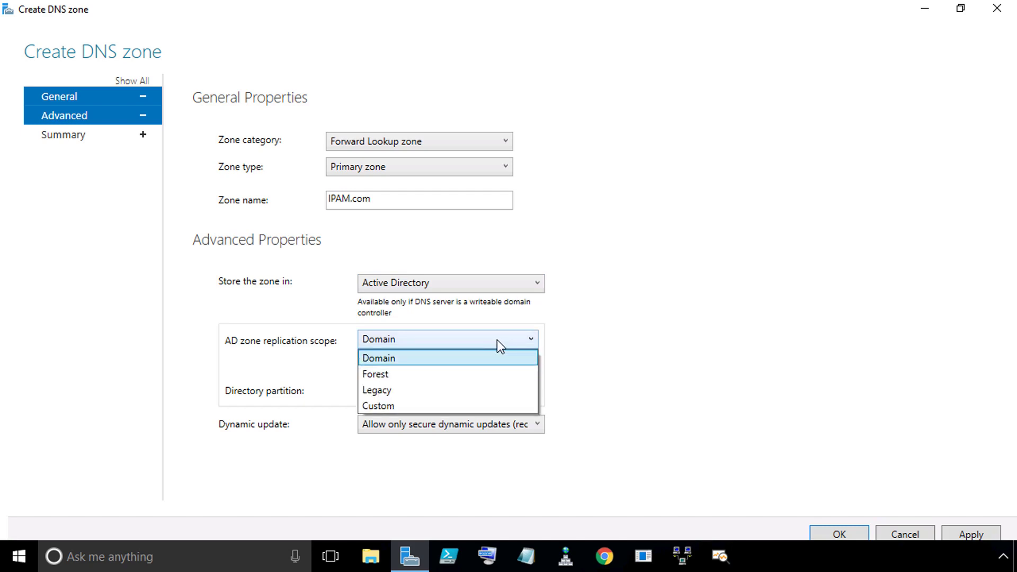
left_click(440, 406)
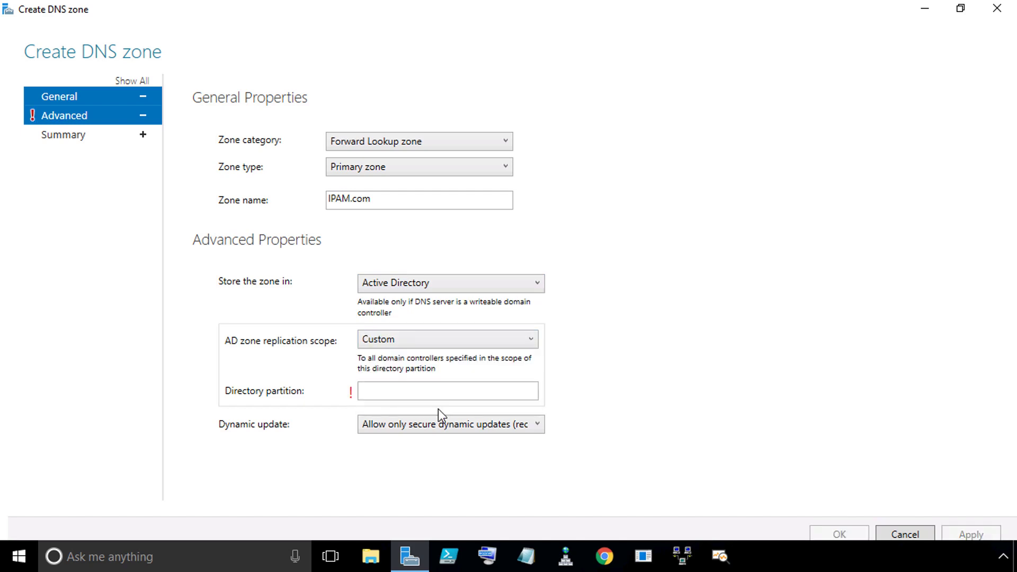
mouse_move(569, 324)
left_mouse_down()
mouse_move(572, 339)
mouse_move(615, 321)
left_mouse_up()
mouse_move(626, 319)
left_mouse_down()
mouse_move(675, 290)
mouse_move(668, 312)
left_mouse_up()
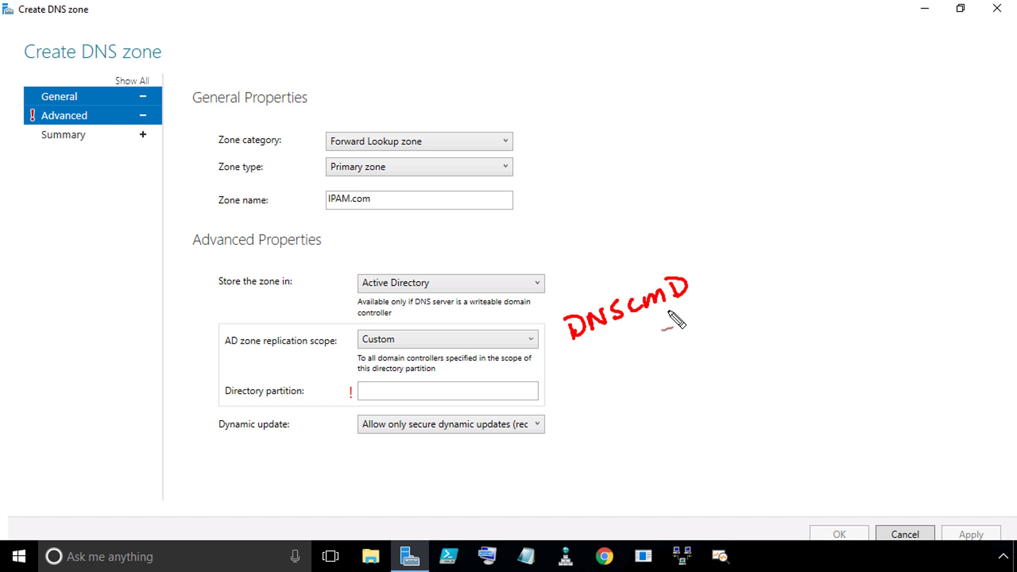
left_click_drag(580, 349, 646, 337)
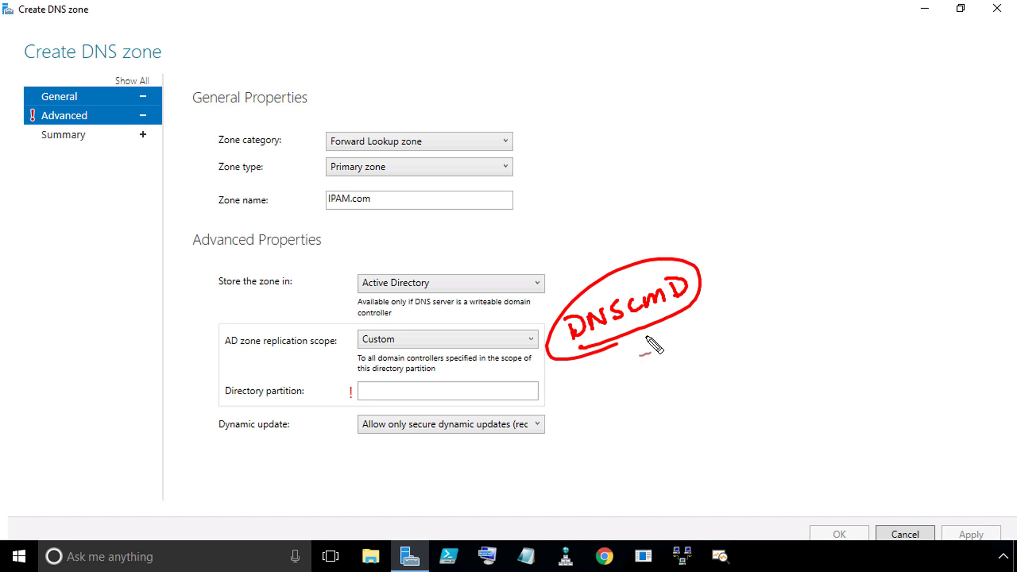
key("Escape")
left_click(434, 338)
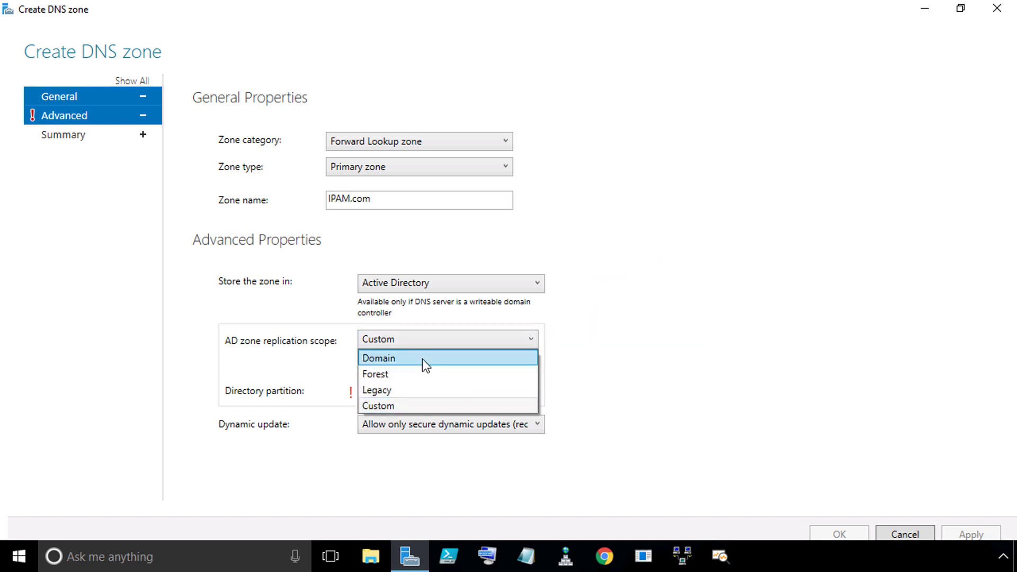
left_click(426, 359)
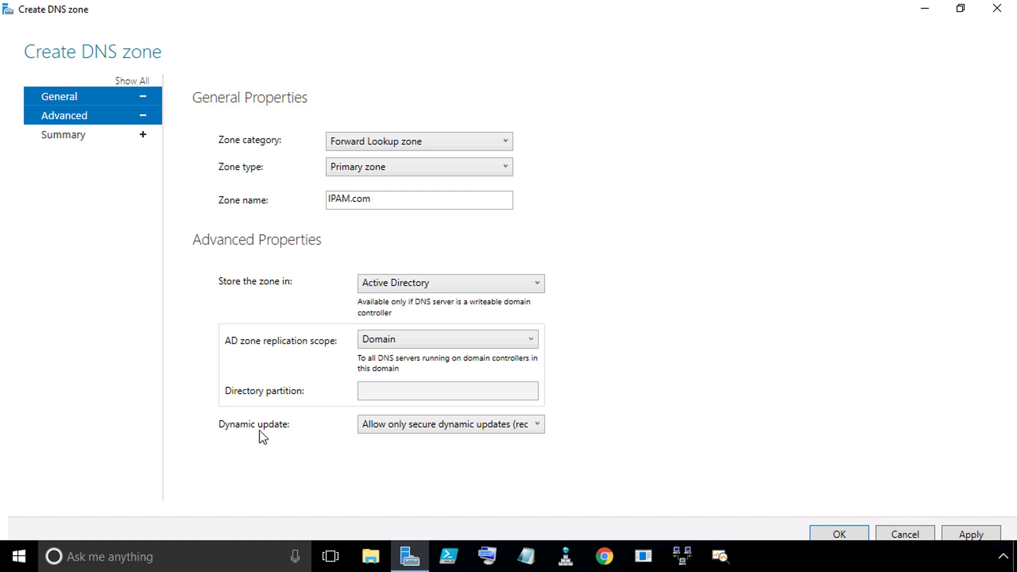
Keep dynamic updates set to secure only.
left_click(507, 424)
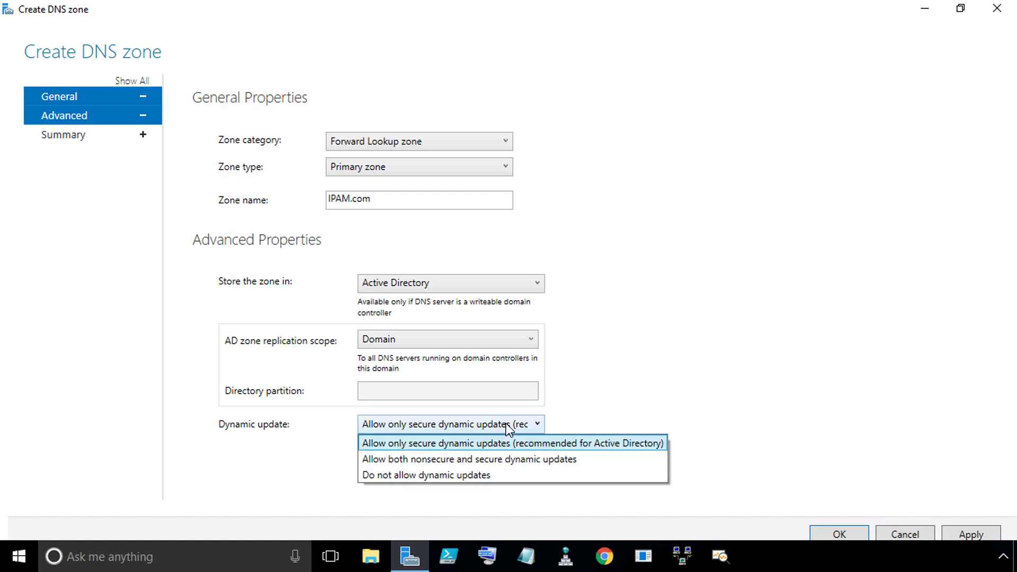
left_click(507, 424)
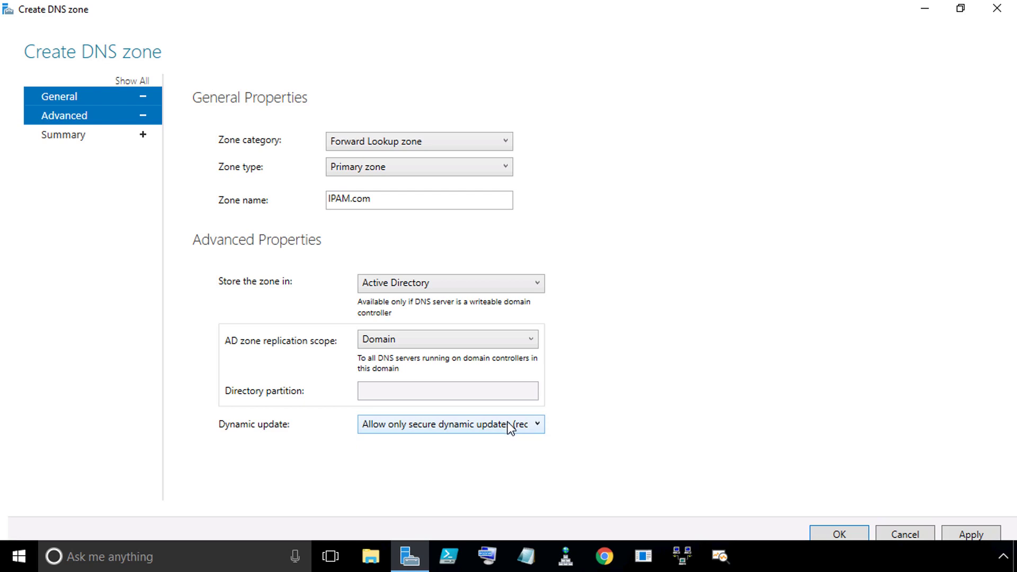
key("ctrl+2")
left_click_drag(500, 441, 512, 438)
Apply the settings to create the IPAM.com zone on DC-NUG.
mouse_move(845, 440)
left_mouse_down()
mouse_move(848, 459)
mouse_move(871, 471)
left_mouse_up()
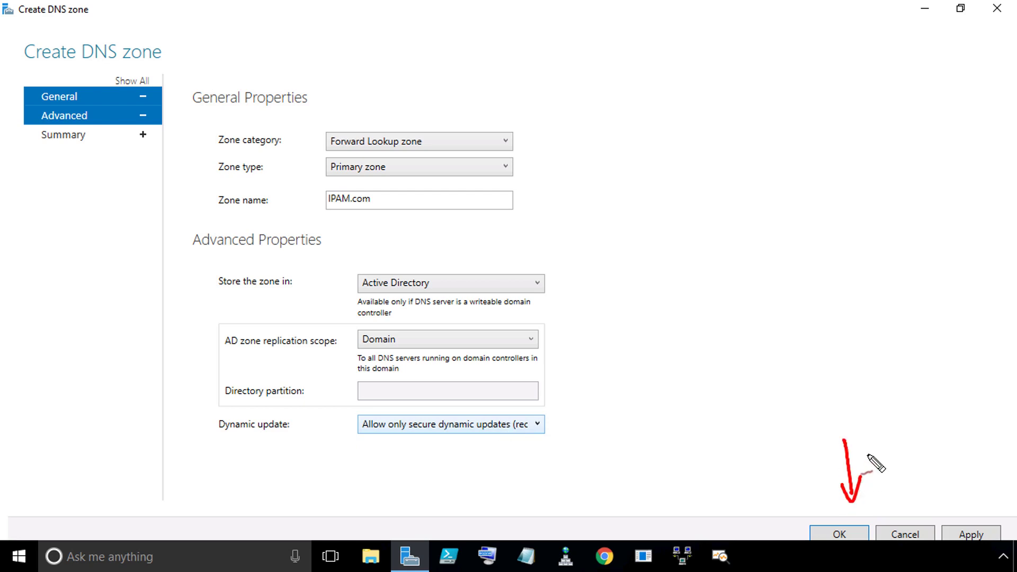
left_click_drag(945, 440, 973, 495)
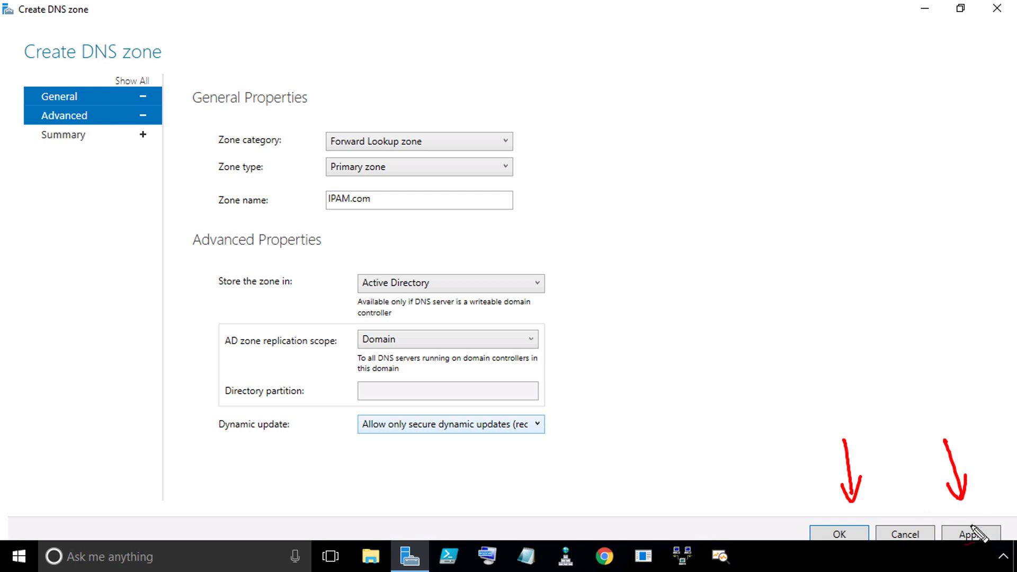
mouse_move(987, 501)
left_mouse_down()
mouse_move(968, 525)
mouse_move(988, 512)
left_mouse_up()
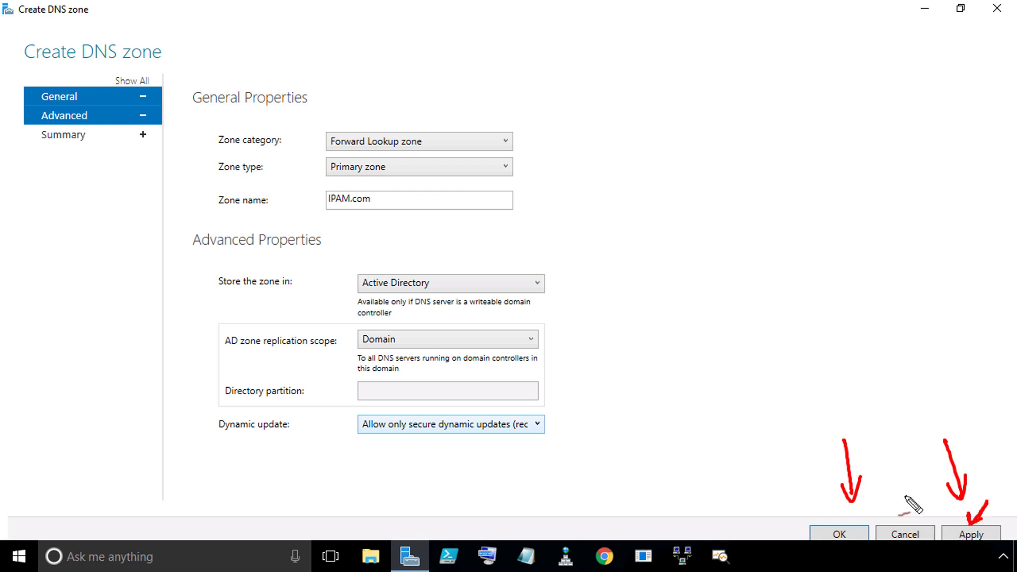
mouse_move(906, 511)
left_mouse_down()
mouse_move(875, 324)
mouse_move(121, 163)
mouse_move(136, 153)
mouse_move(98, 159)
mouse_move(91, 129)
left_mouse_up()
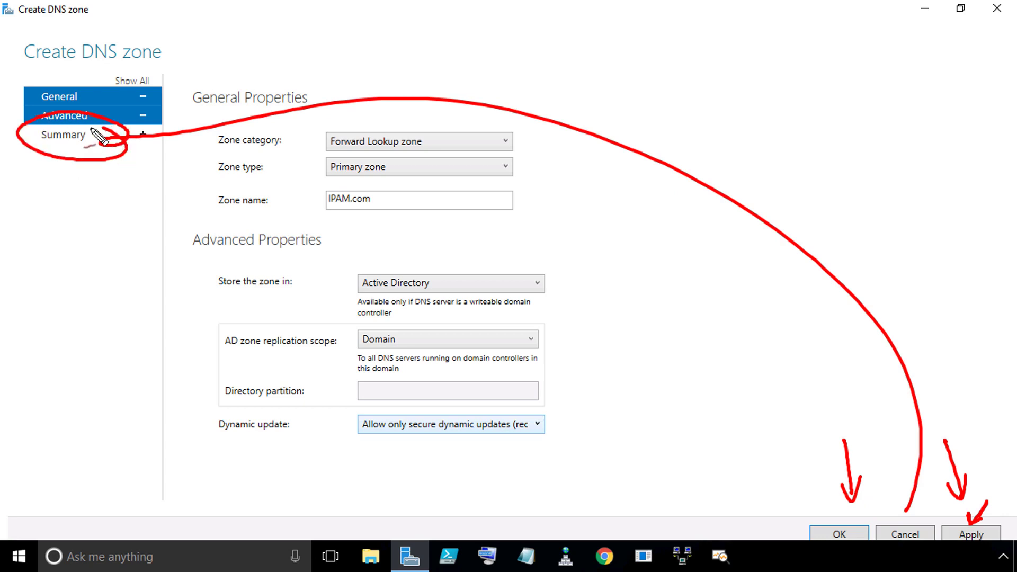
left_click_drag(803, 472, 820, 528)
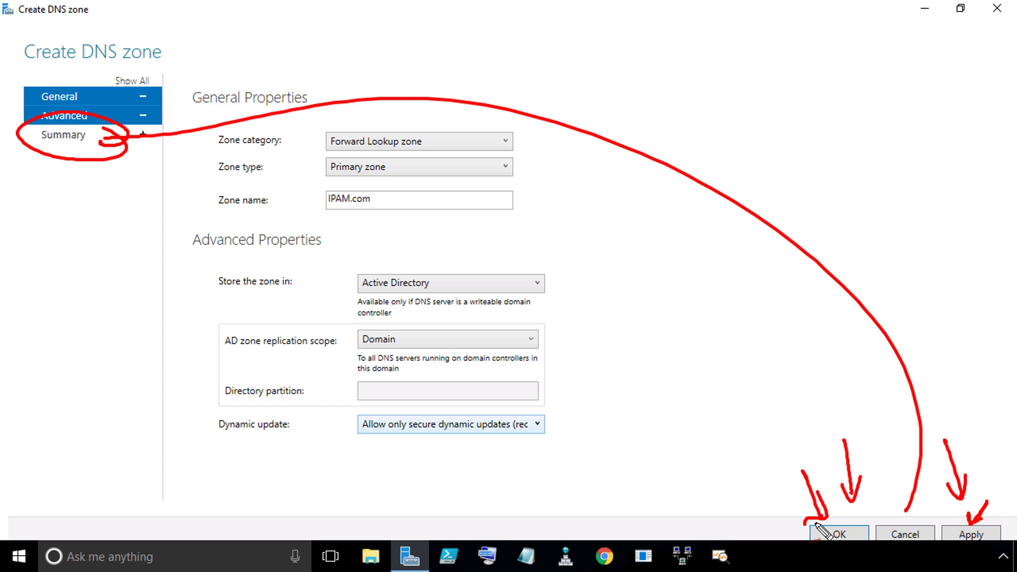
left_click_drag(1000, 489, 989, 516)
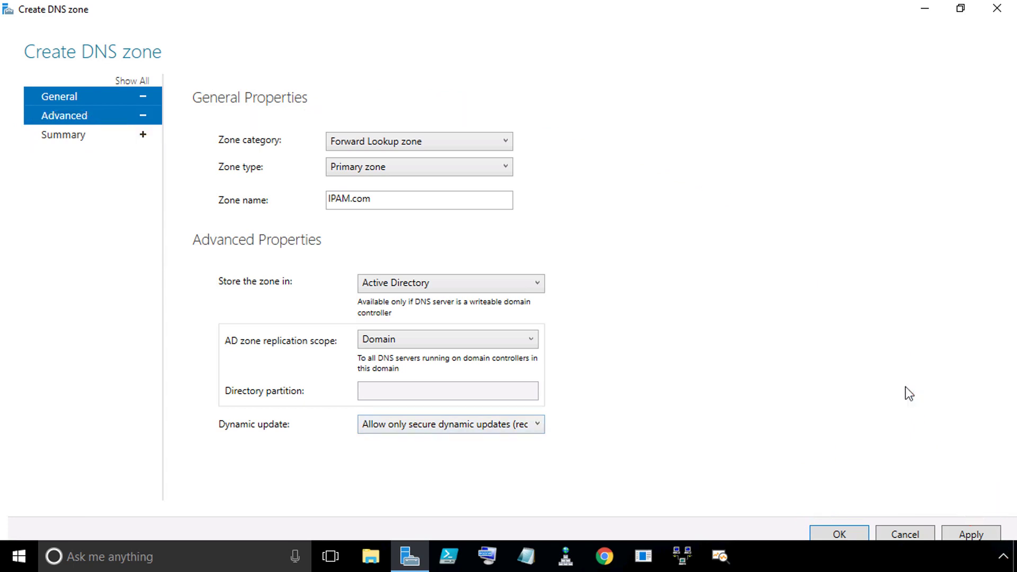
left_click(969, 534)
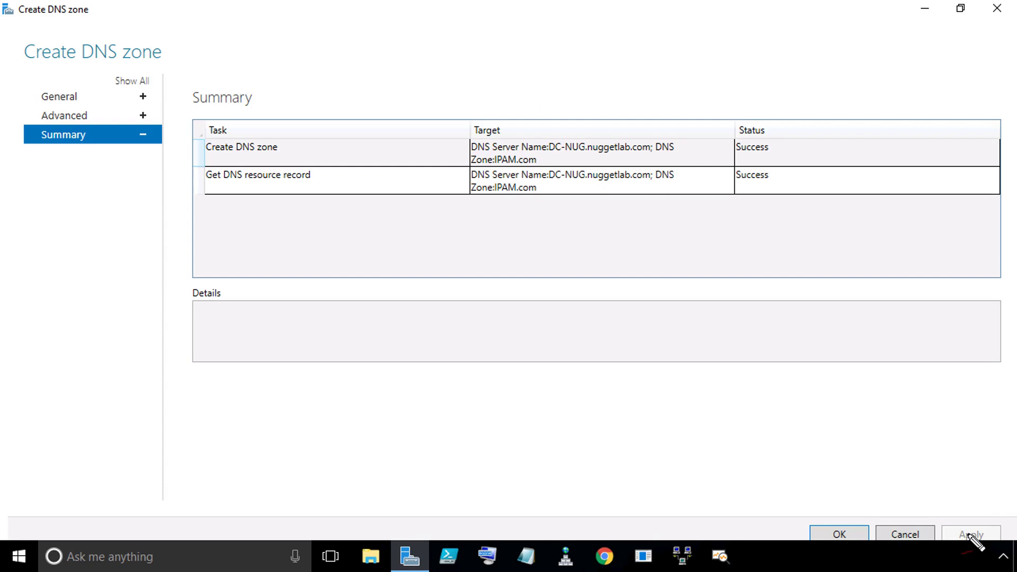
Review the IPAM.com summary, marking the SOA and NS records and both Success results.
mouse_move(494, 225)
left_mouse_down()
mouse_move(476, 247)
mouse_move(502, 236)
mouse_move(538, 244)
left_mouse_up()
left_click_drag(525, 237, 537, 236)
mouse_move(490, 258)
left_mouse_down()
mouse_move(532, 258)
mouse_move(502, 277)
mouse_move(536, 288)
left_mouse_up()
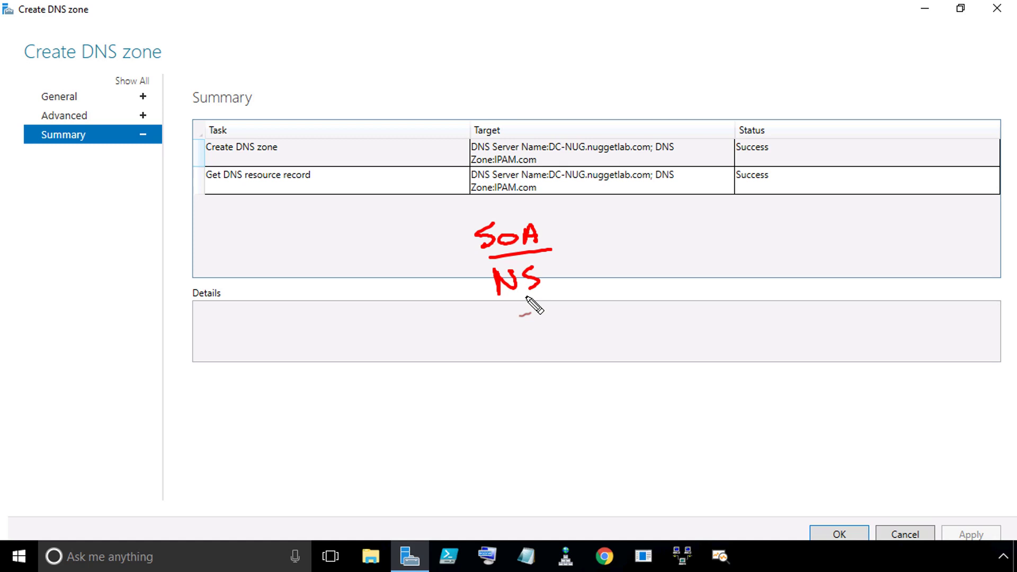
left_click_drag(746, 206, 753, 206)
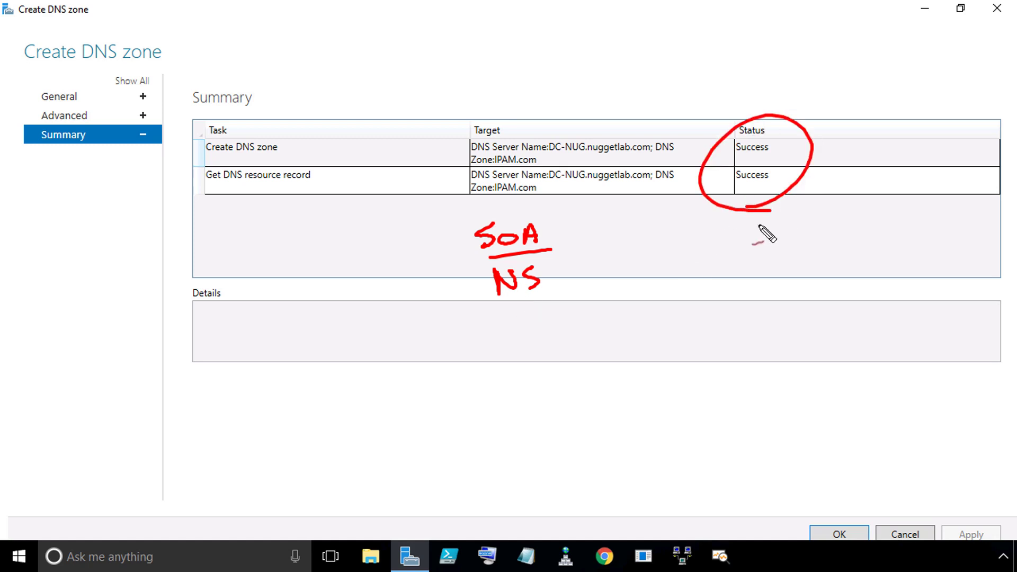
left_click_drag(68, 158, 69, 161)
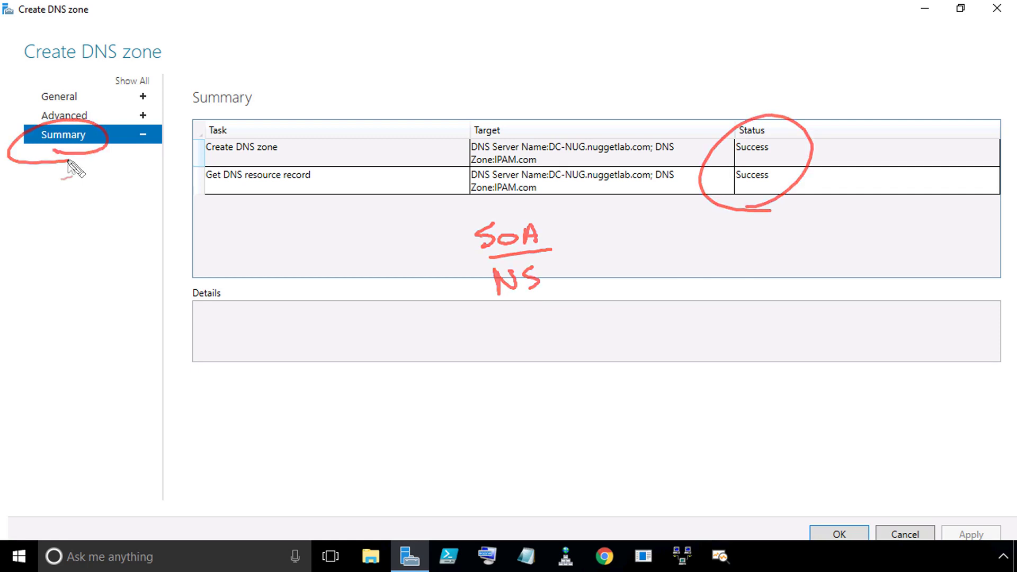
key("Escape")
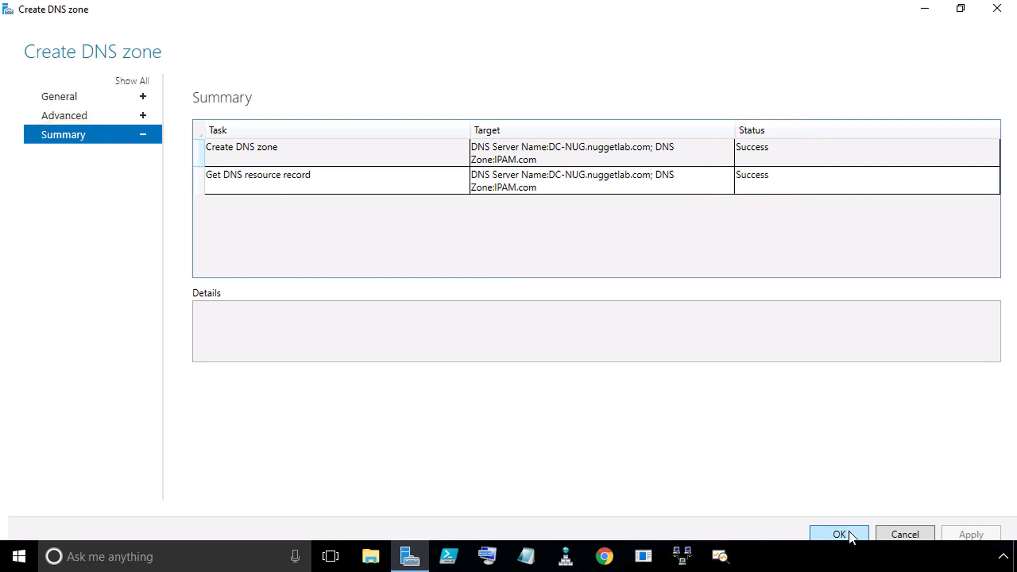
Close the zone dialog and review the Zone Status column in DNS Zones.
left_click(840, 533)
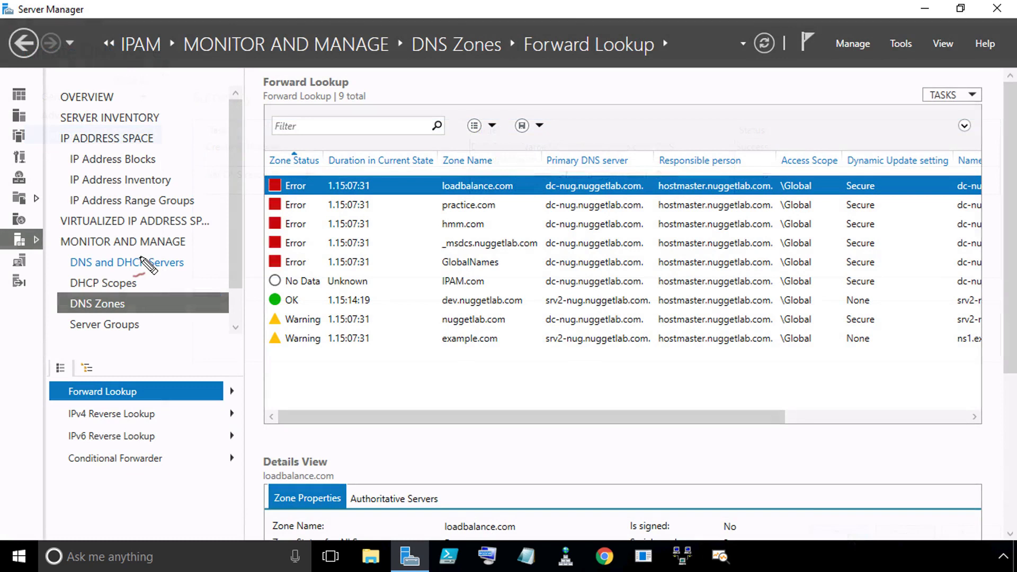
mouse_move(112, 277)
left_mouse_down()
mouse_move(146, 289)
mouse_move(204, 261)
mouse_move(58, 266)
mouse_move(233, 262)
mouse_move(178, 312)
left_mouse_up()
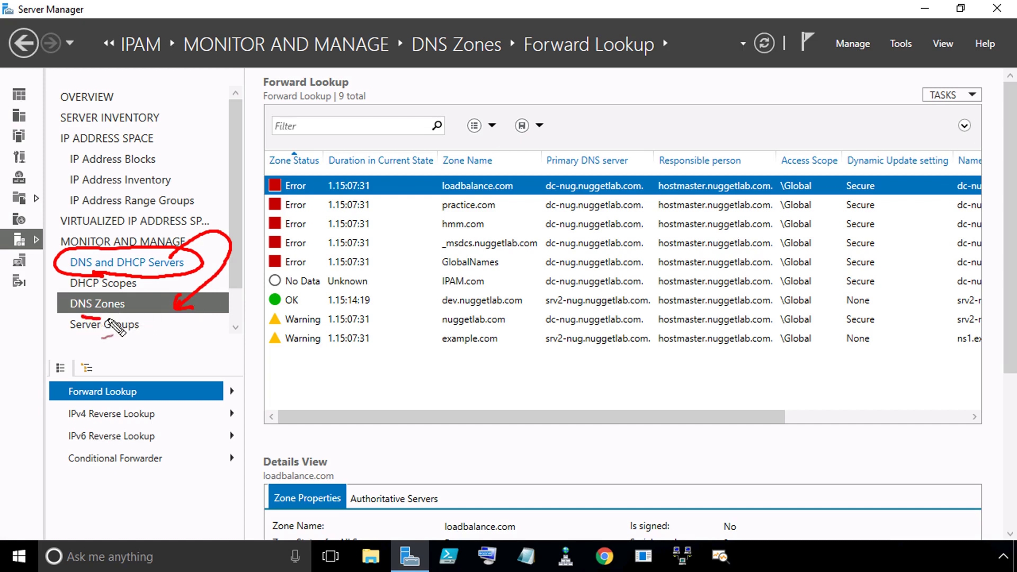
left_click_drag(108, 318, 102, 320)
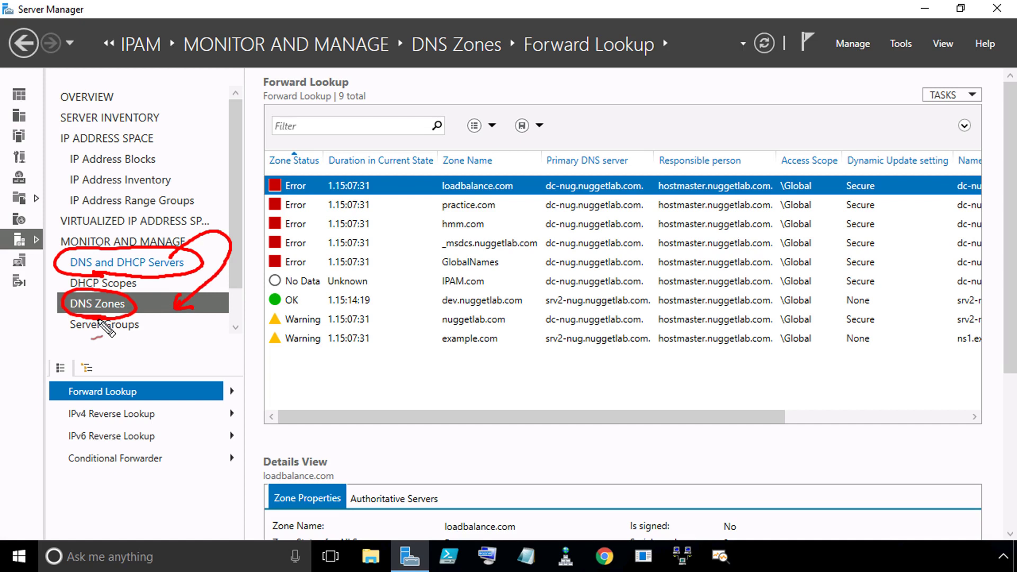
mouse_move(329, 357)
left_mouse_down()
mouse_move(332, 240)
mouse_move(268, 227)
mouse_move(337, 339)
left_mouse_up()
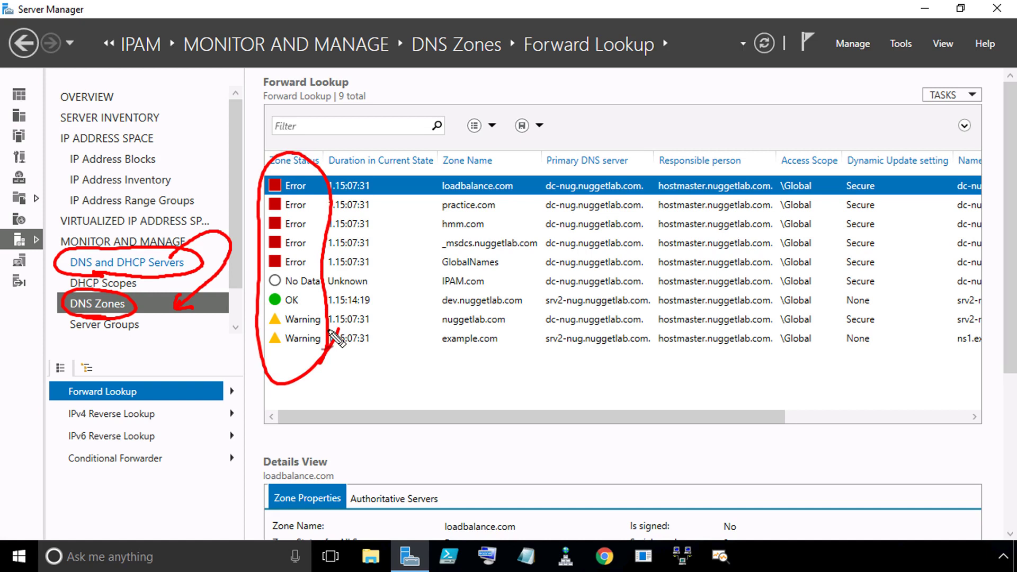
left_click_drag(292, 364, 304, 360)
key("Escape")
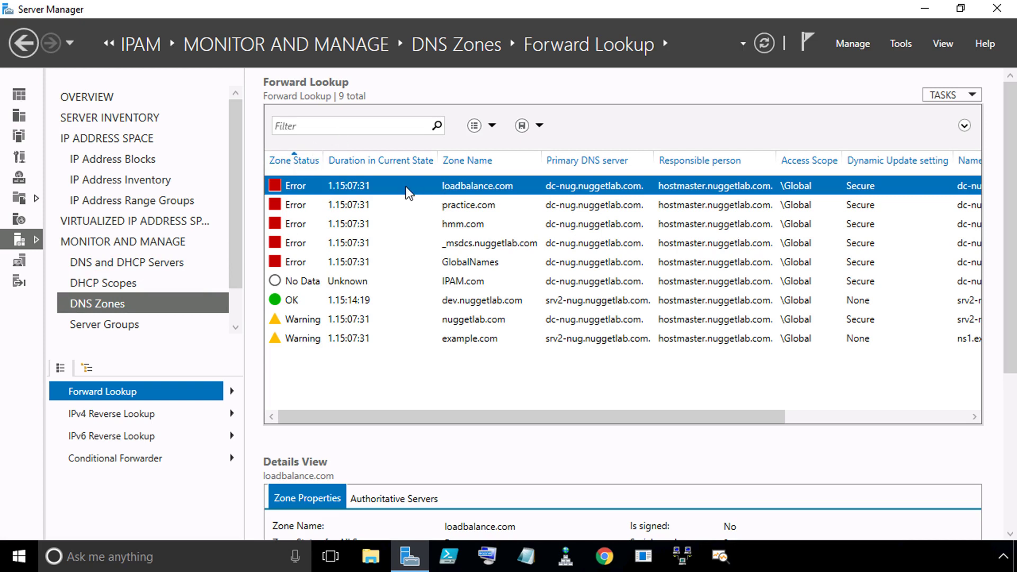
Reset the zone status of loadbalance.com and practice.com.
right_click(391, 189)
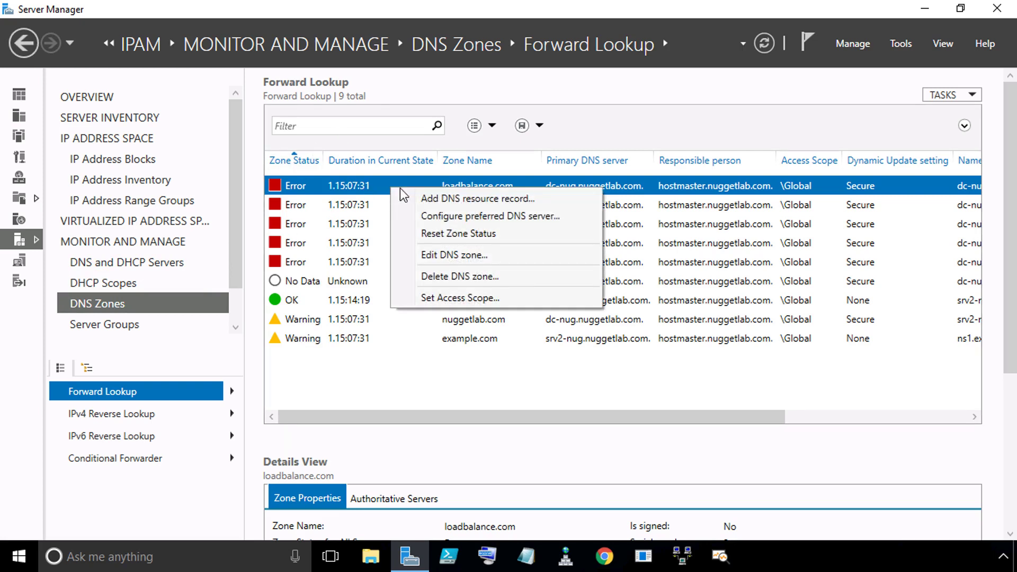
left_click(523, 239)
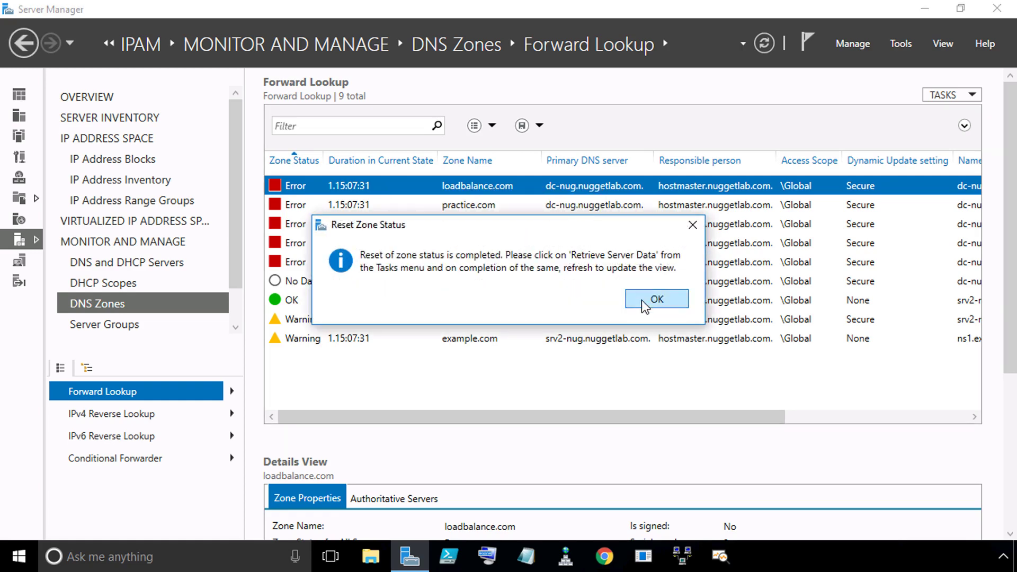
left_click(643, 304)
left_click(468, 211)
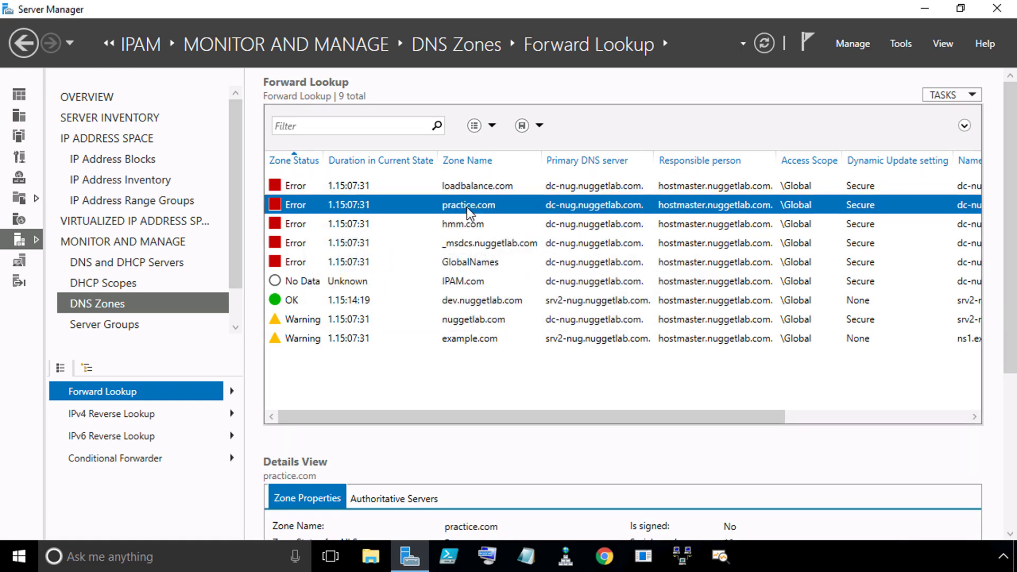
right_click(506, 210)
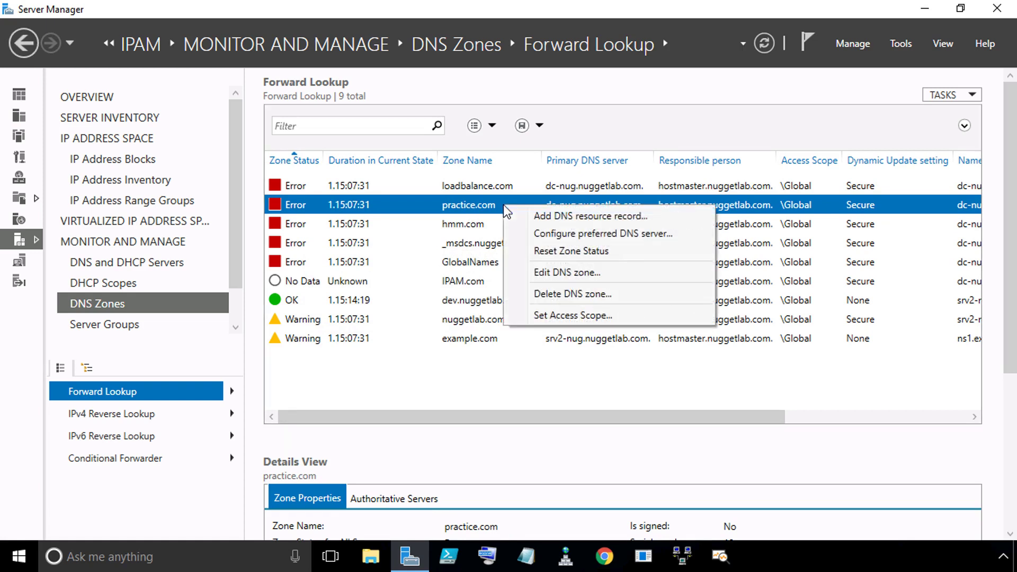
left_click(647, 255)
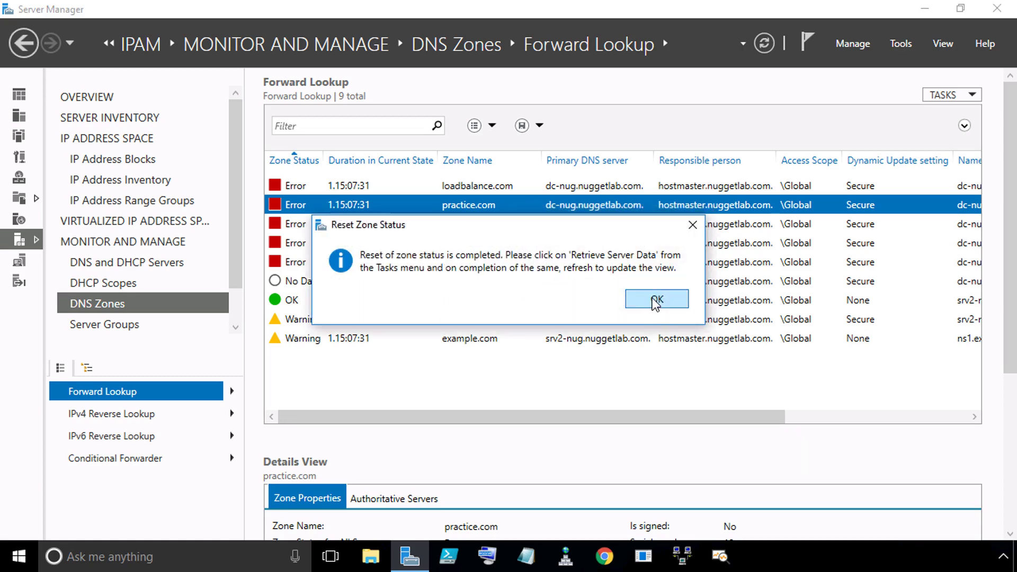
left_click(656, 297)
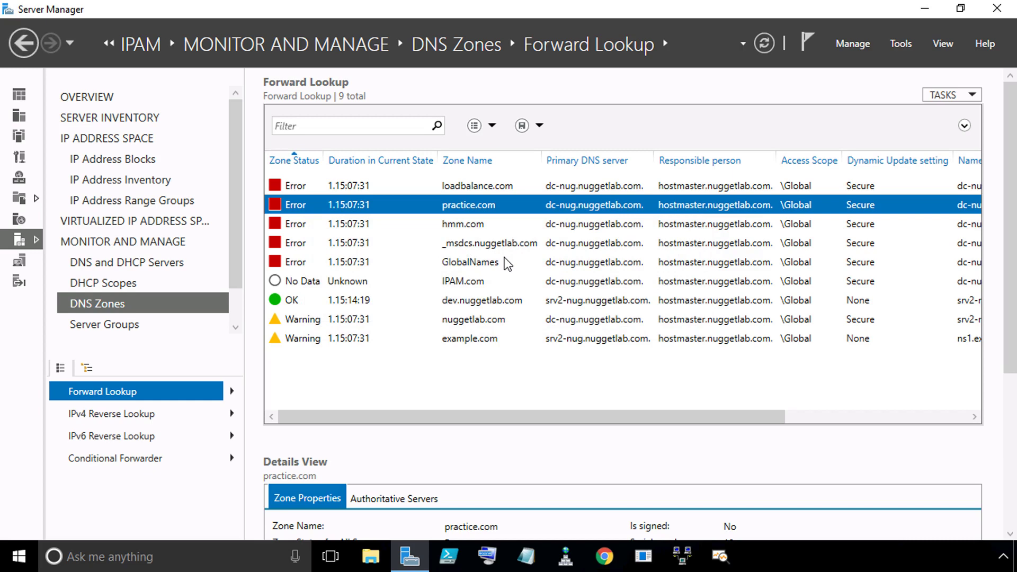
Reset the hmm.com and GlobalNames zone statuses, leaving example.com unchanged.
right_click(492, 225)
left_click(491, 242)
right_click(498, 261)
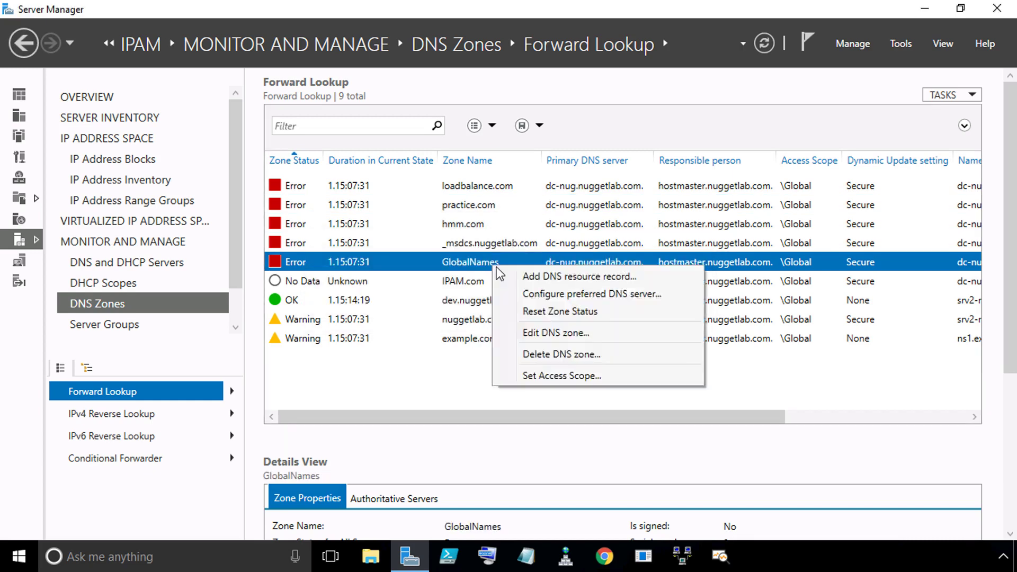
left_click(556, 311)
left_click(653, 299)
right_click(422, 342)
left_click(466, 386)
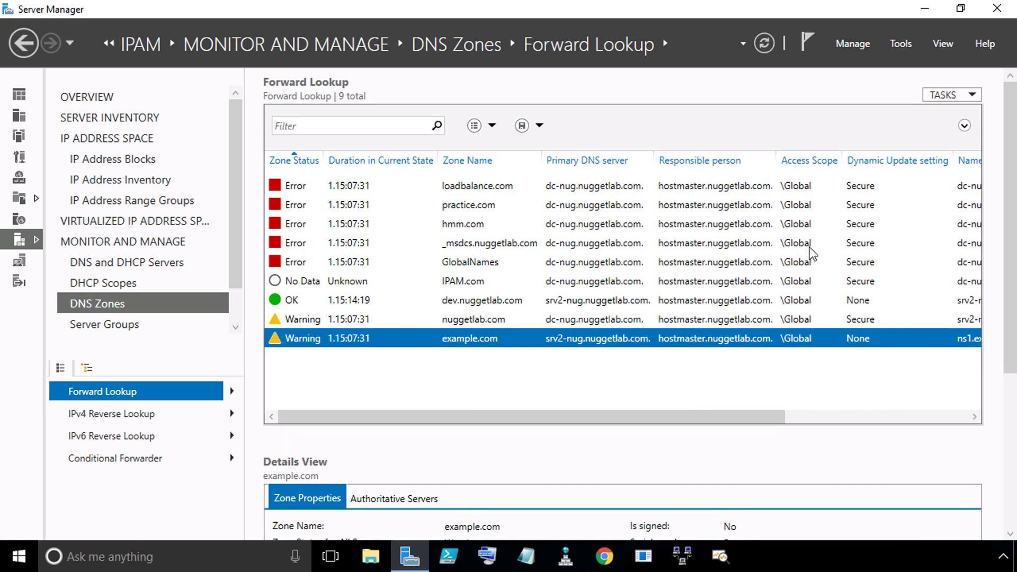
Retrieve fresh server data via TASKS and dismiss the notice once done.
left_click(975, 97)
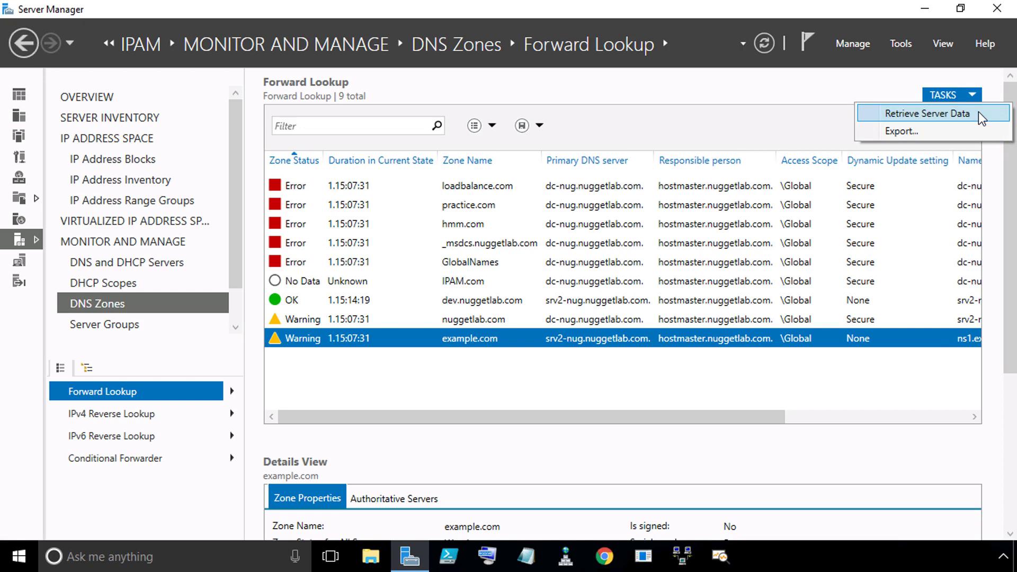
left_click(980, 115)
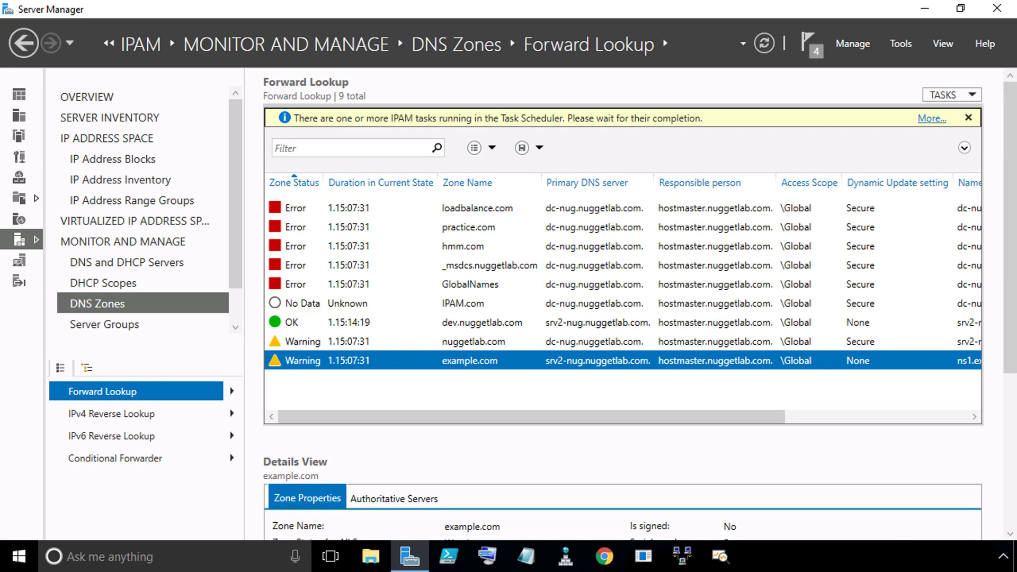
left_click(815, 56)
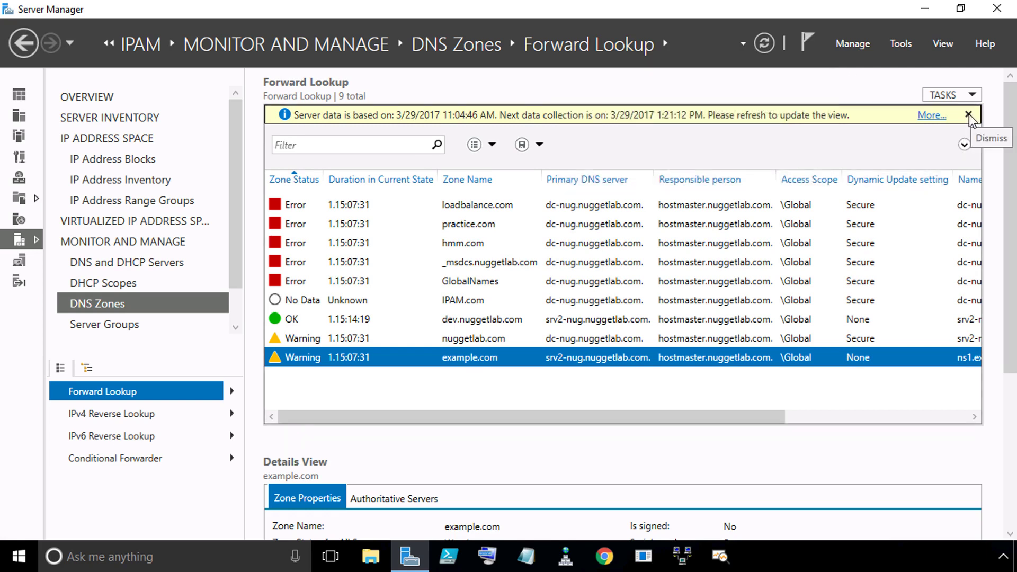
left_click(969, 116)
Refresh the zone list so all nine forward lookup zones show OK.
left_click_drag(375, 194, 343, 224)
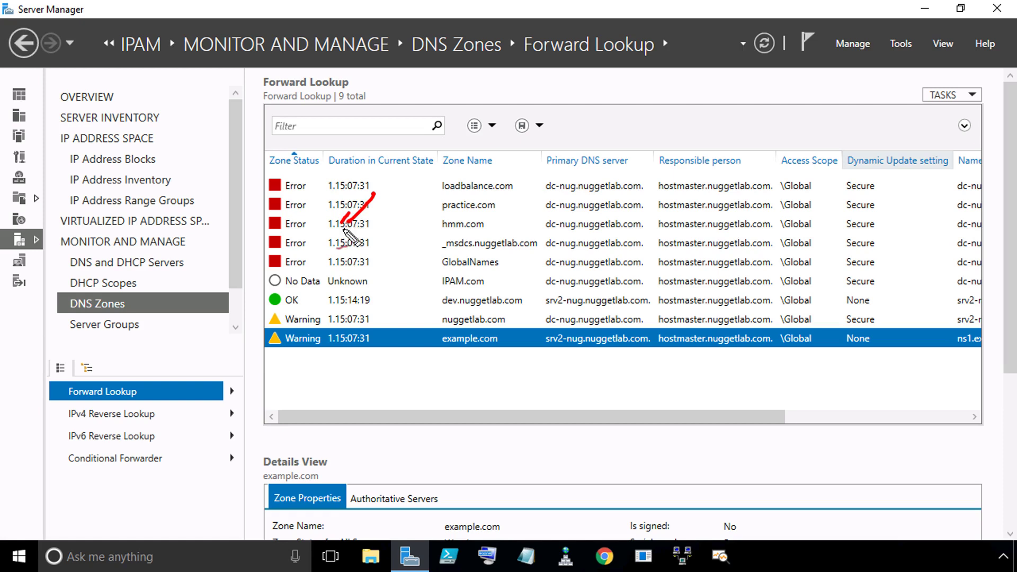
left_click_drag(956, 113, 943, 116)
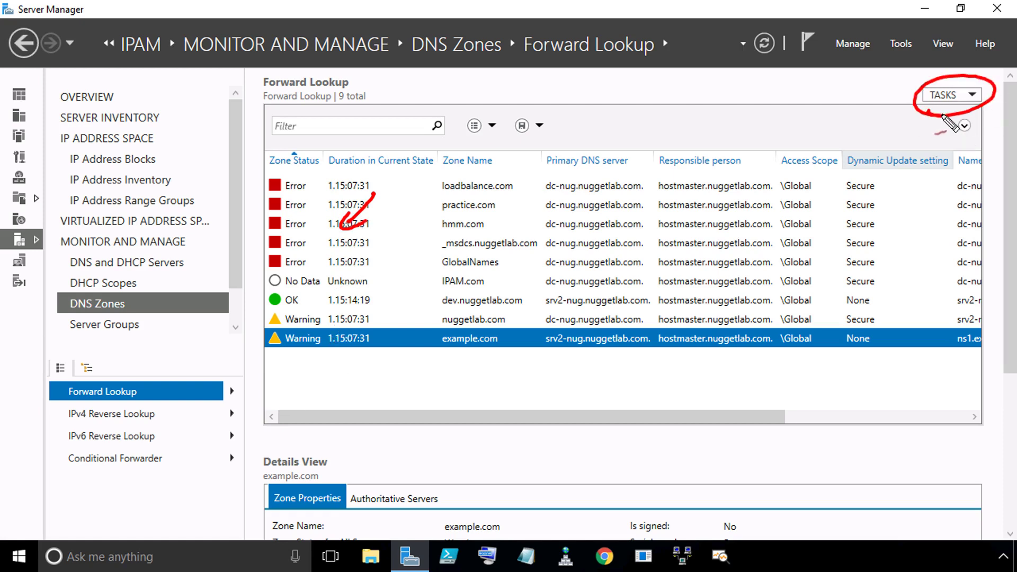
mouse_move(725, 105)
left_mouse_down()
mouse_move(752, 84)
mouse_move(750, 61)
mouse_move(742, 55)
mouse_move(740, 68)
left_mouse_up()
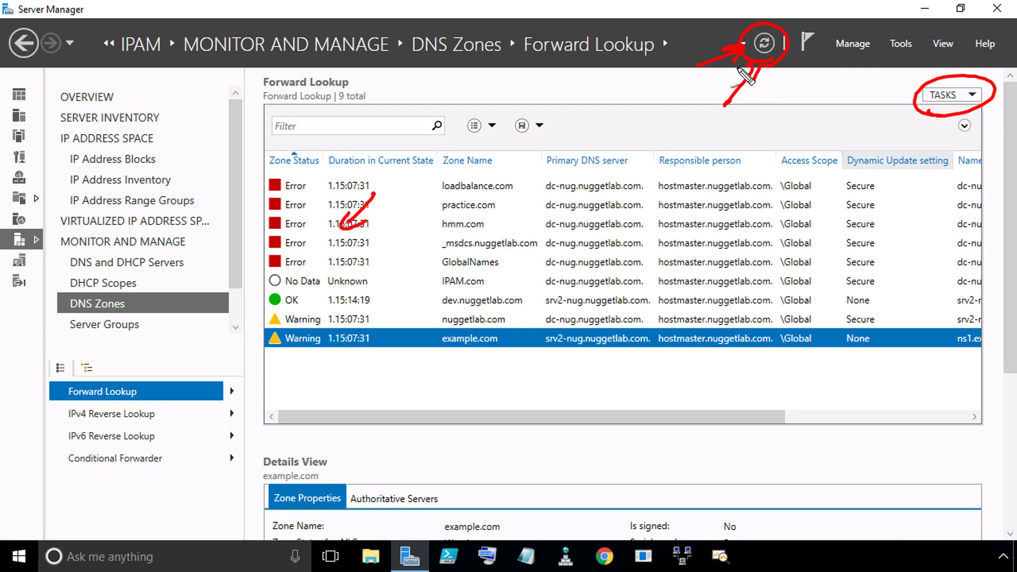
key("Escape")
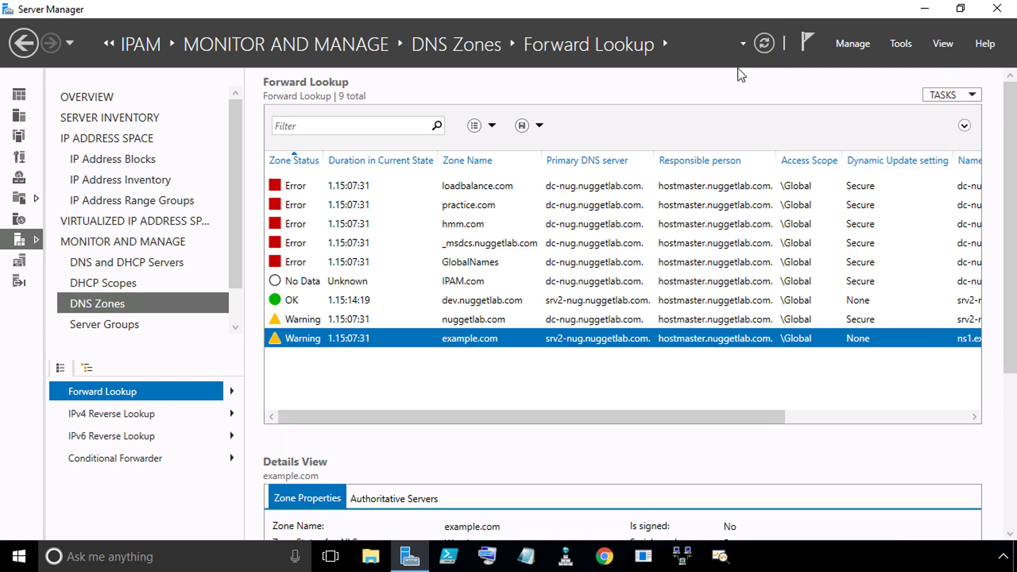
left_click(767, 44)
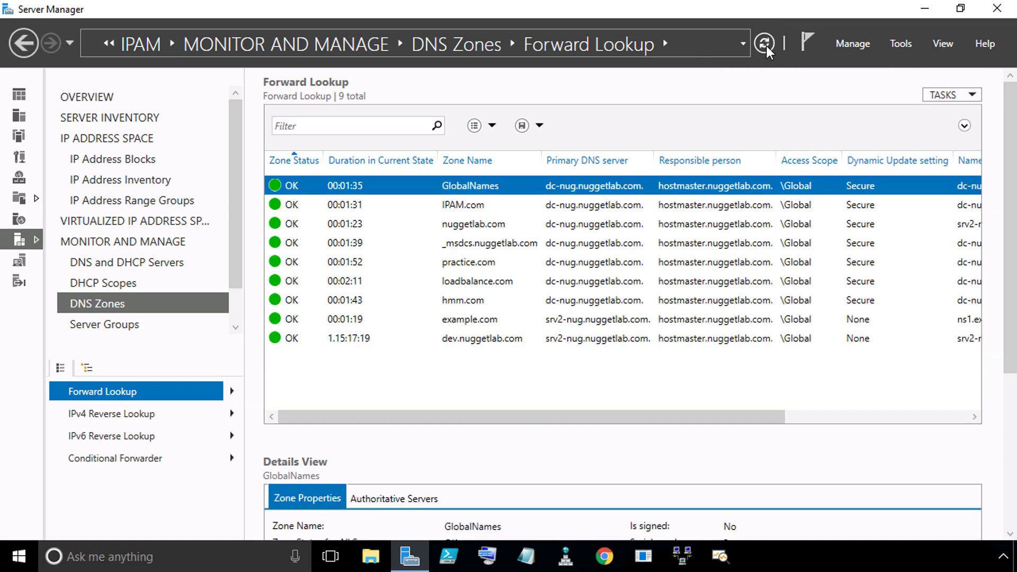
Select the IPAM.com zone in the Forward Lookup DNS Zones list.
mouse_move(80, 278)
left_mouse_down()
mouse_move(193, 279)
mouse_move(62, 273)
left_mouse_up()
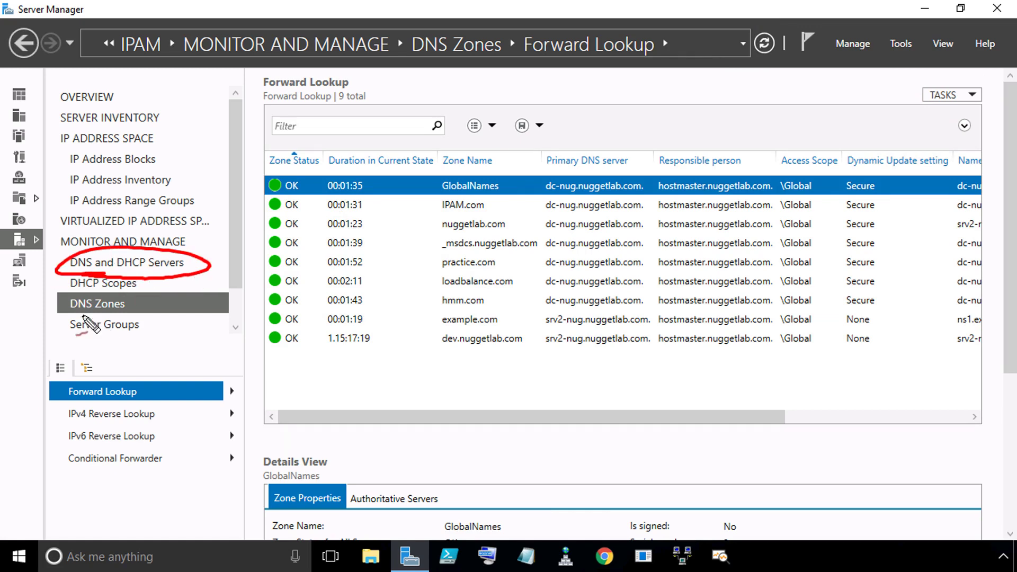
mouse_move(83, 317)
left_mouse_down()
mouse_move(68, 310)
mouse_move(84, 324)
left_mouse_up()
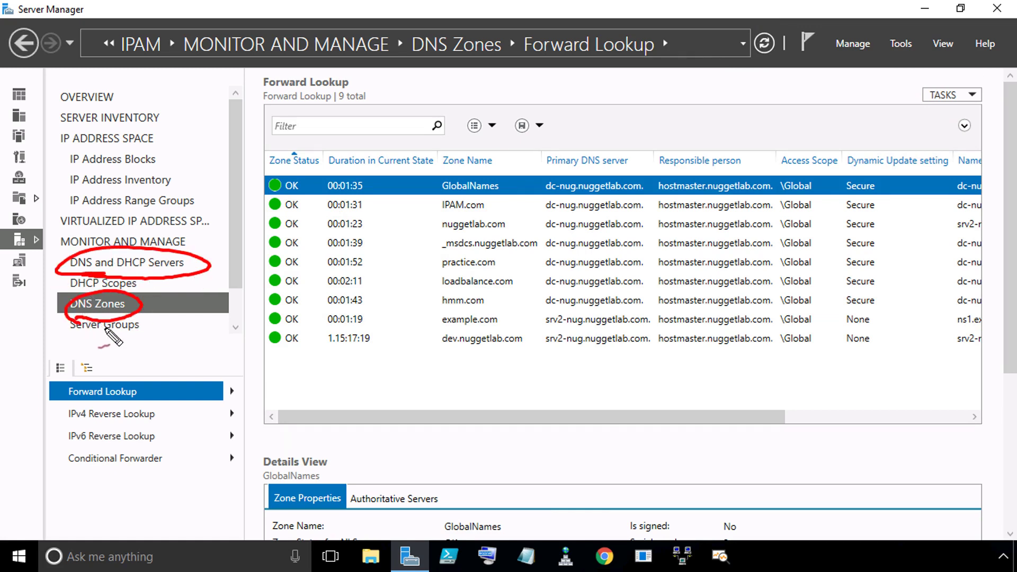
mouse_move(445, 214)
left_mouse_down()
mouse_move(501, 208)
mouse_move(432, 211)
mouse_move(459, 218)
left_mouse_up()
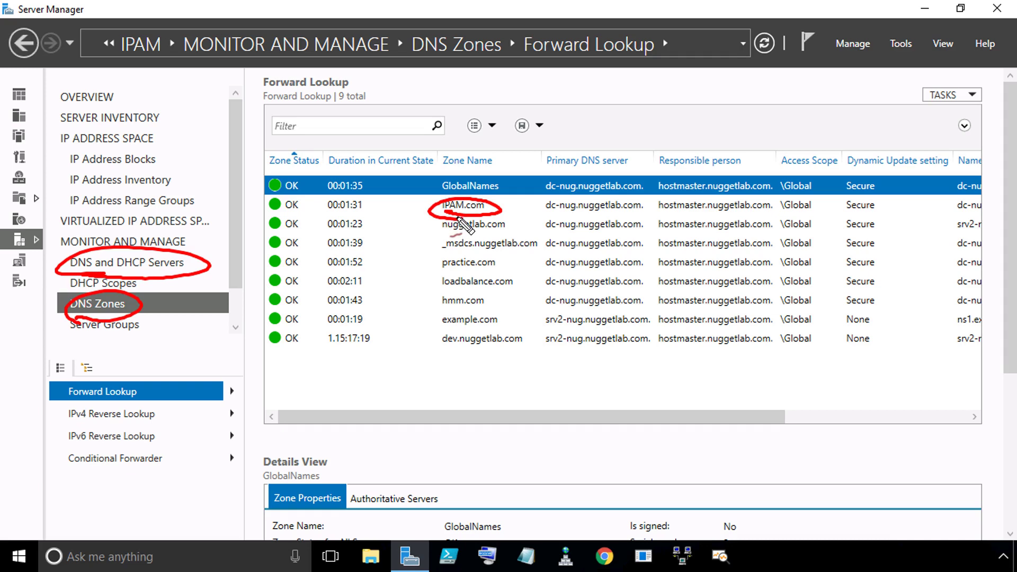
left_click(490, 209)
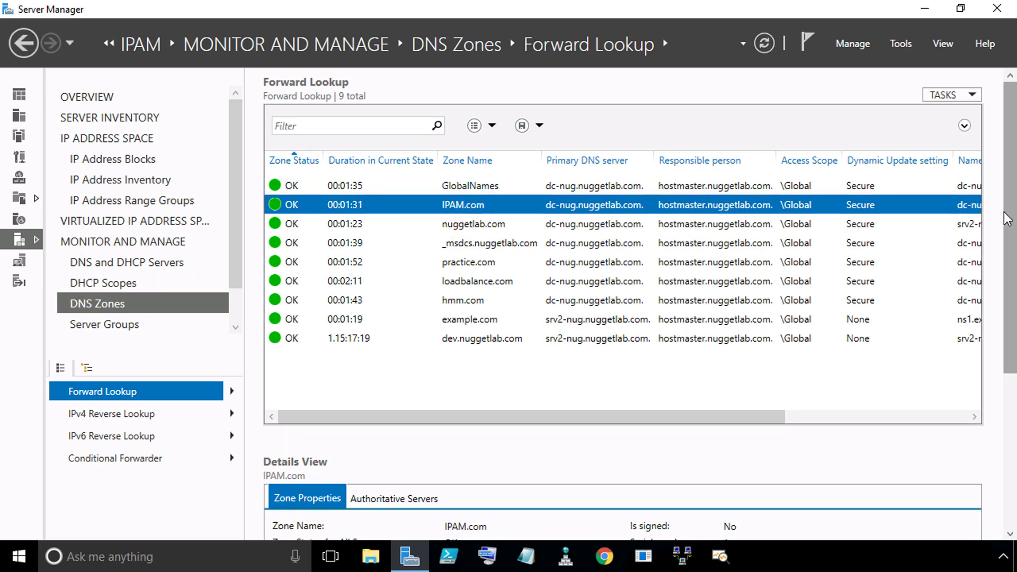
Show IPAM.com's Authoritative Servers details: DC-NUG as Active Directory-Integrated Primary.
left_click_drag(1010, 219, 1009, 373)
key("ctrl+2")
left_click_drag(563, 234, 573, 231)
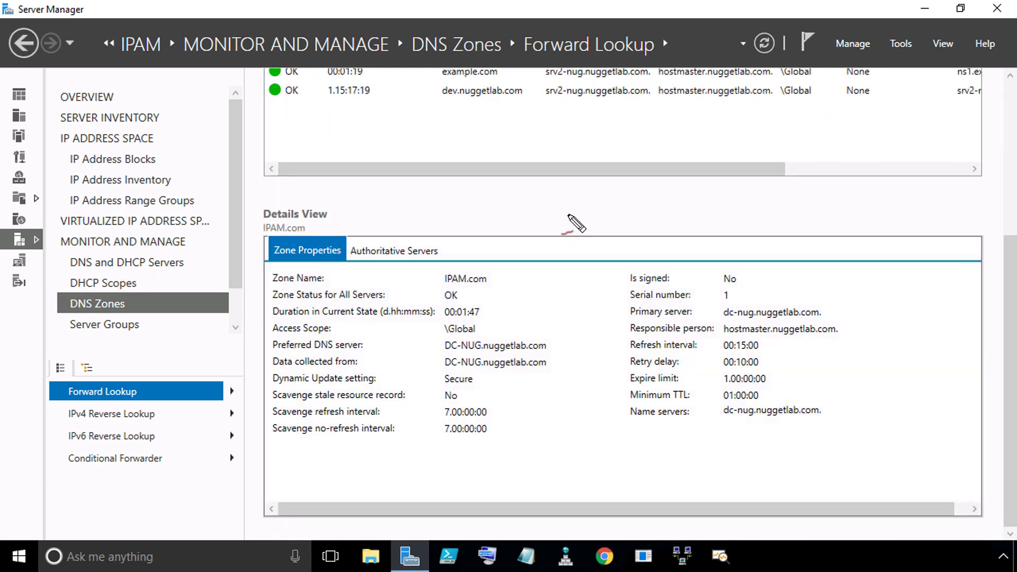
left_click_drag(276, 261, 335, 259)
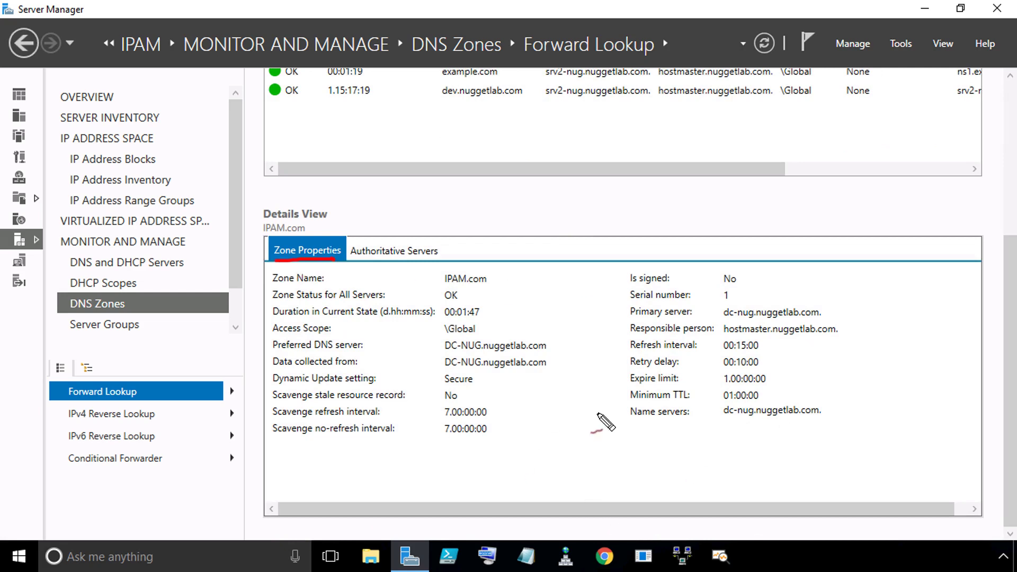
left_click_drag(428, 201, 436, 227)
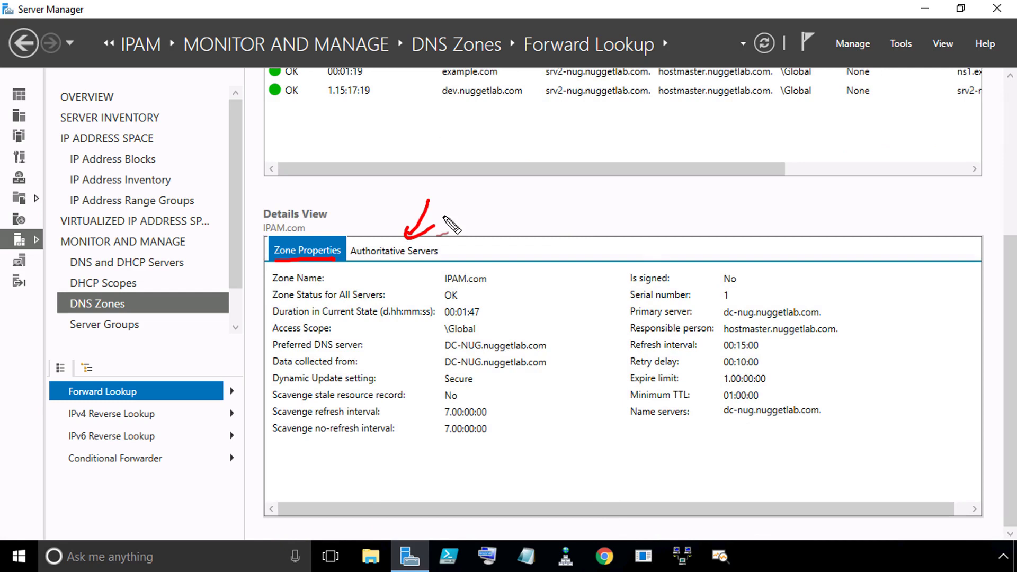
left_click(422, 251)
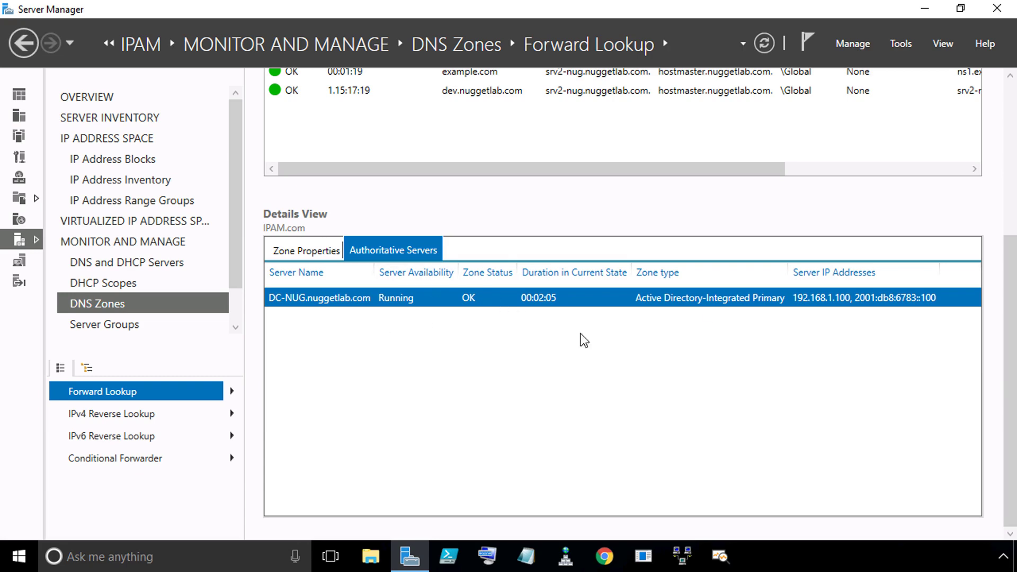
left_click_drag(1015, 326, 998, 122)
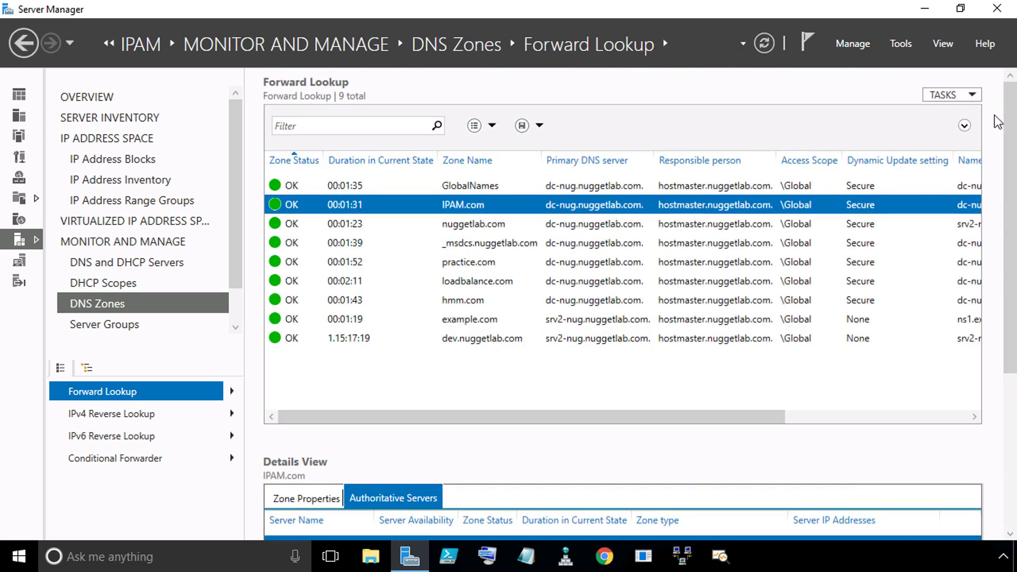
Edit IPAM.com and enable Scavenge stale resource records under Advanced.
right_click(497, 206)
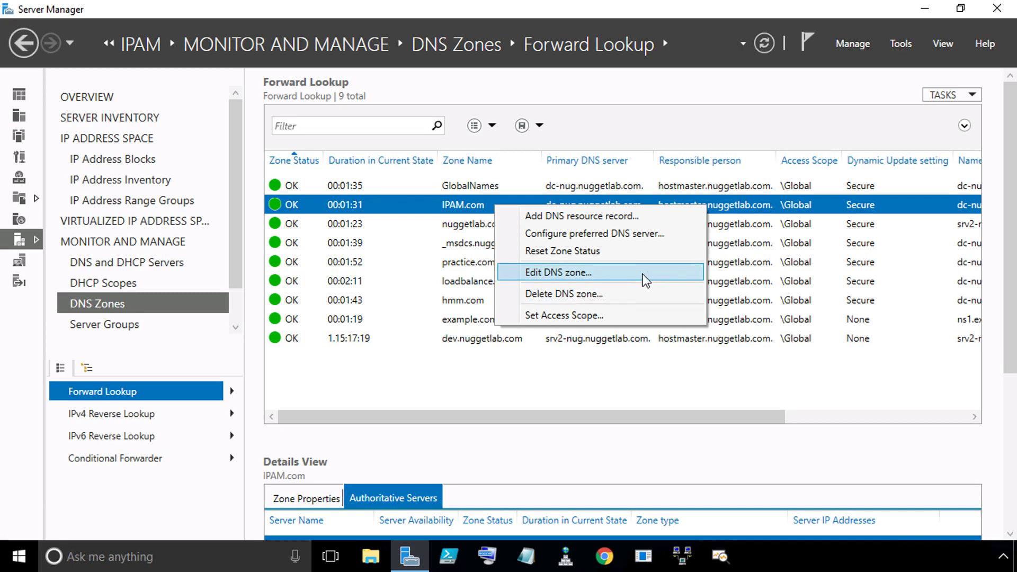
left_click(655, 277)
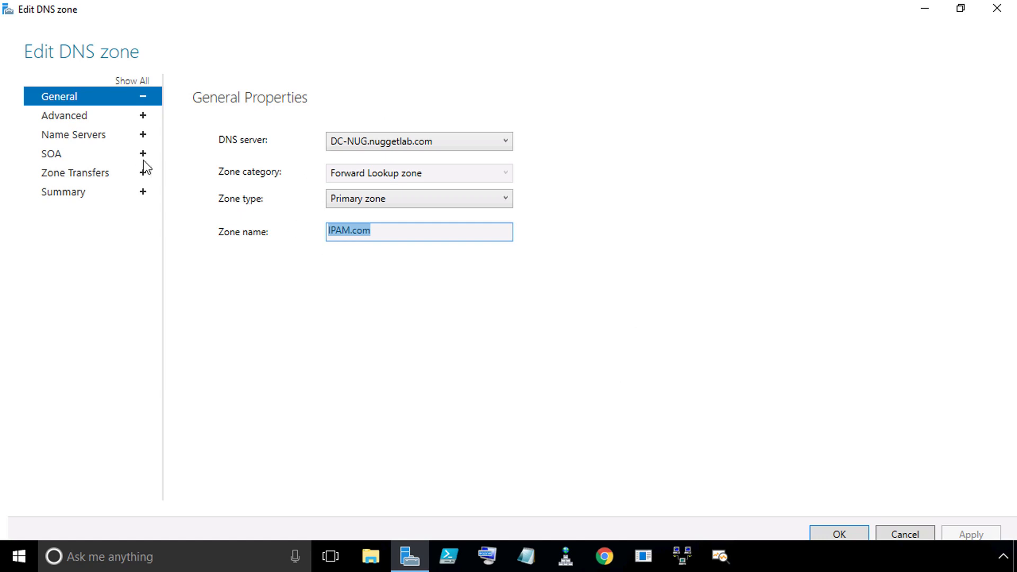
left_click(73, 117)
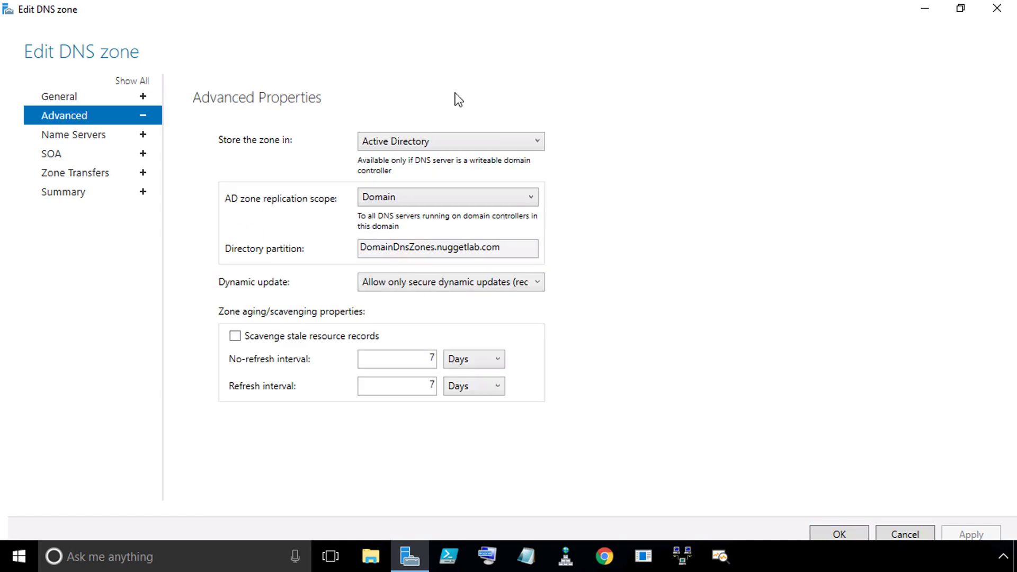
left_click(235, 337)
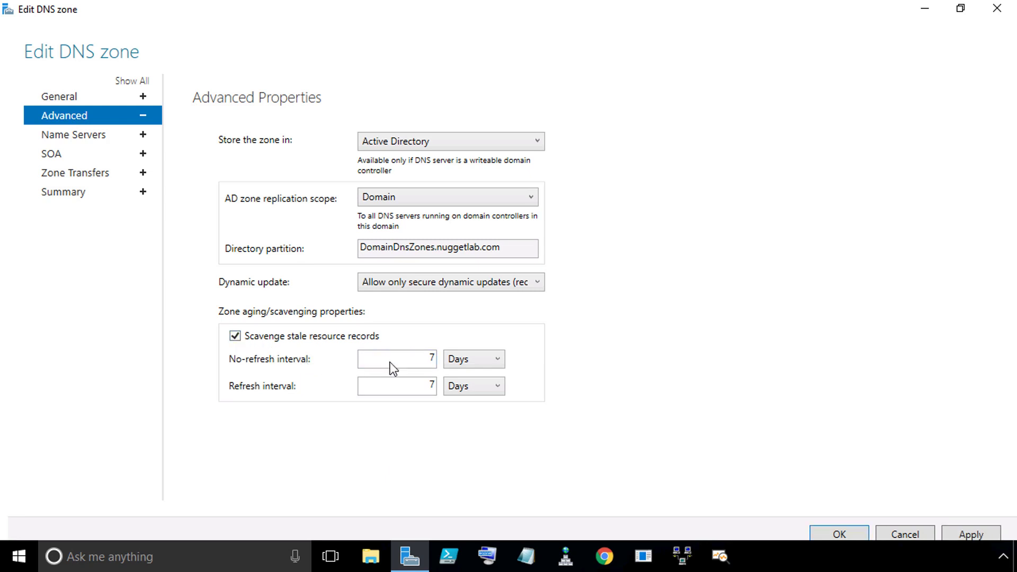
Add srv2-nug.nuggetlab.com as a second IPAM.com name server alongside dc-nug.nuggetlab.com.
left_click(91, 136)
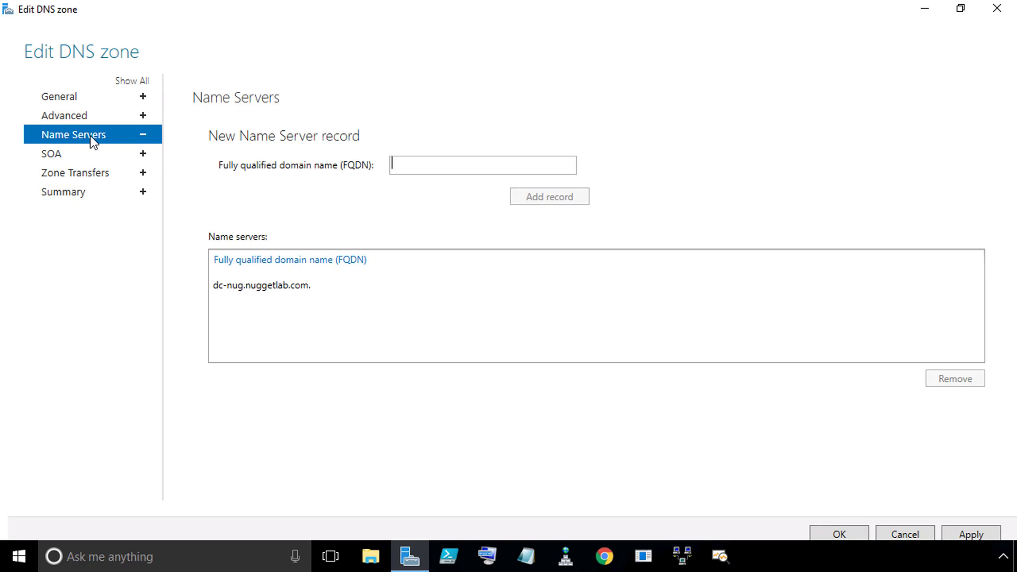
left_click(299, 289)
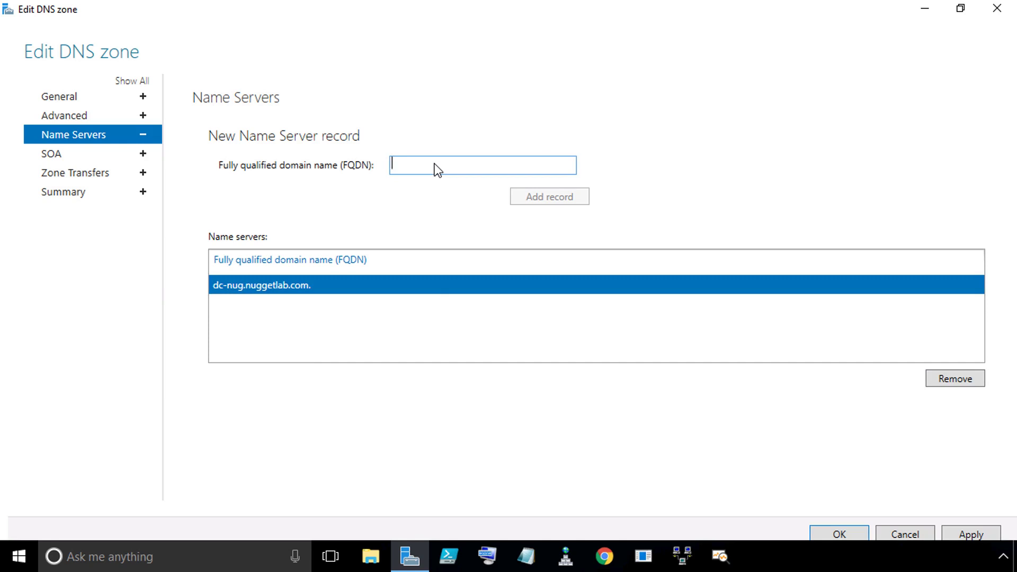
type("srv2")
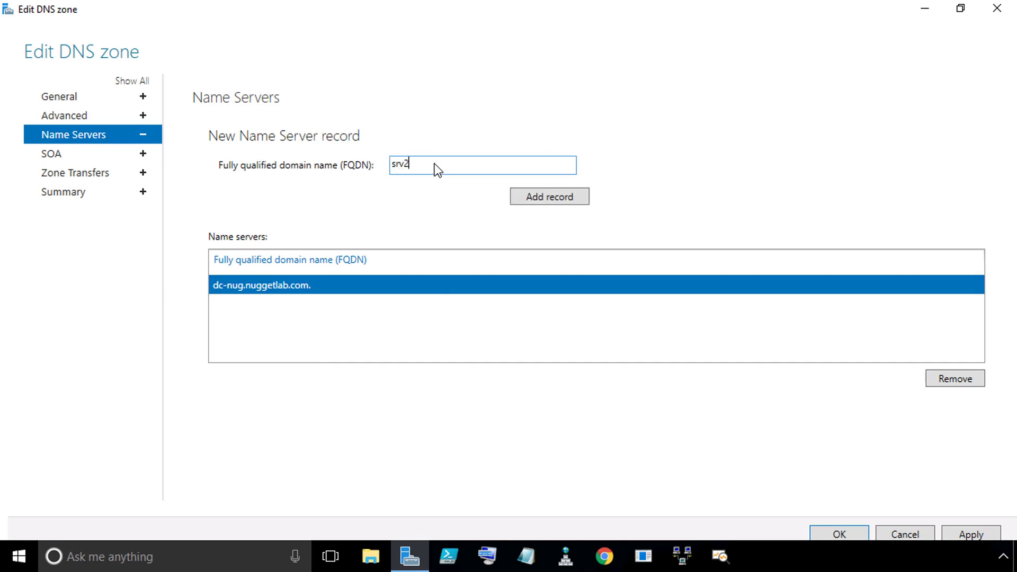
type("-nug.nuggetlab.com")
left_click(558, 199)
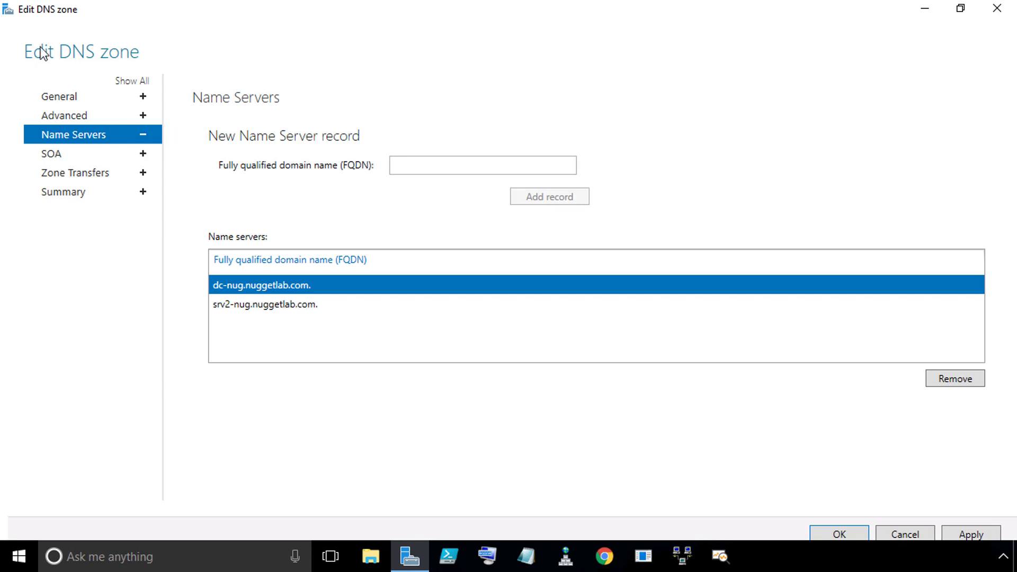
left_click(53, 157)
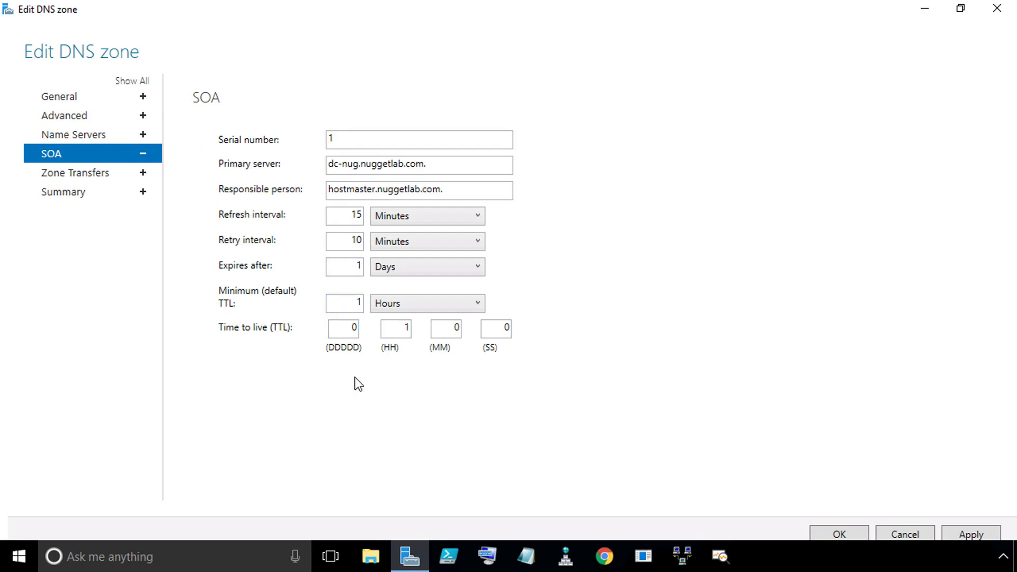
Limit IPAM.com zone transfers and automatic notify to 'Servers listed on the Name Servers tab'.
left_click(94, 172)
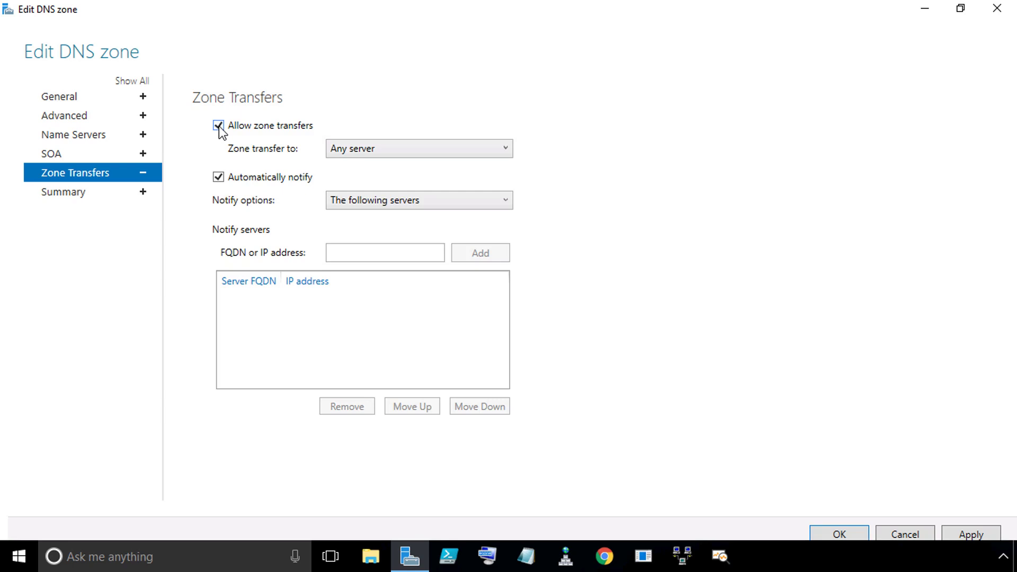
left_click(405, 151)
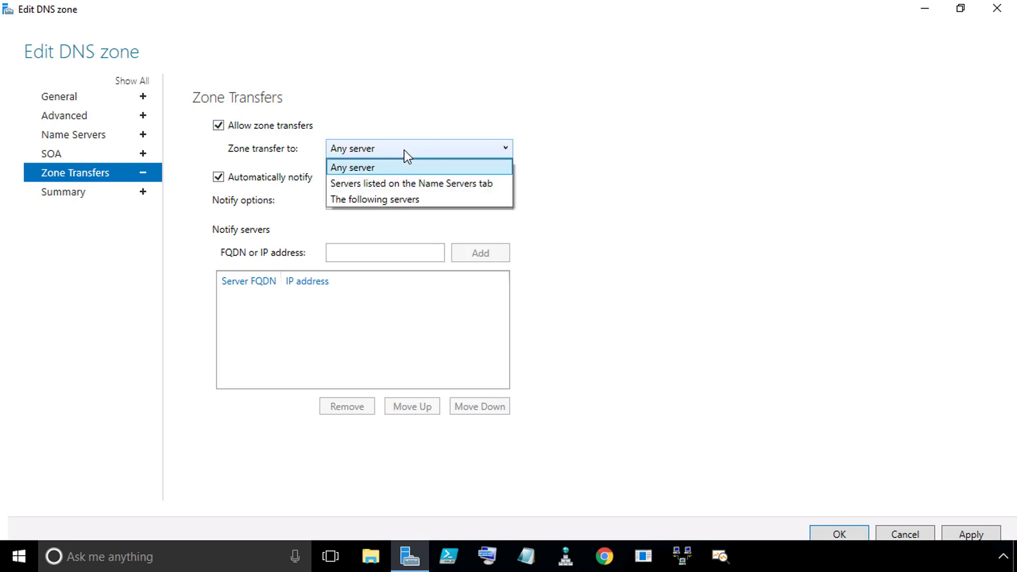
left_click(414, 183)
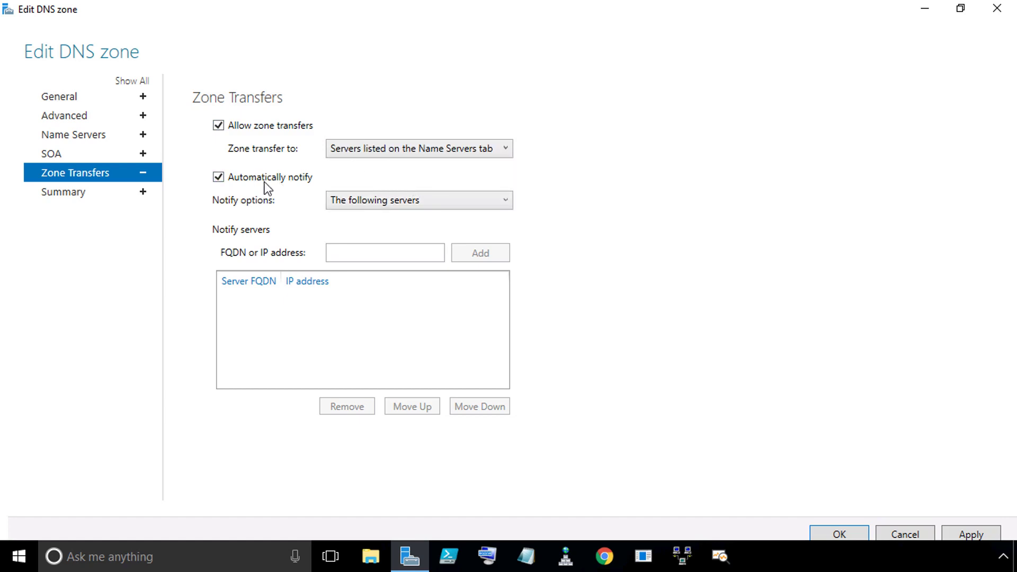
left_click(371, 200)
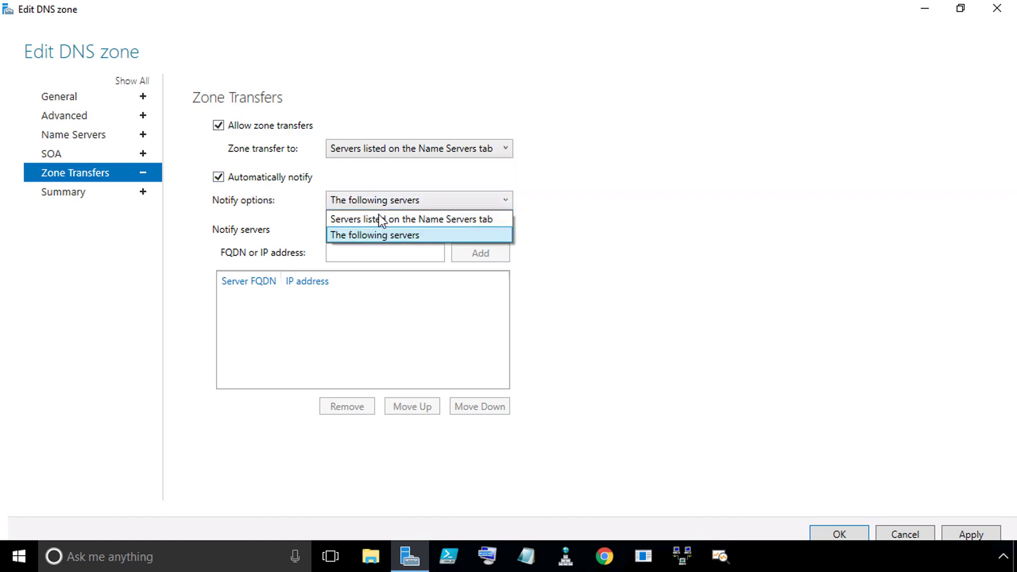
left_click(381, 221)
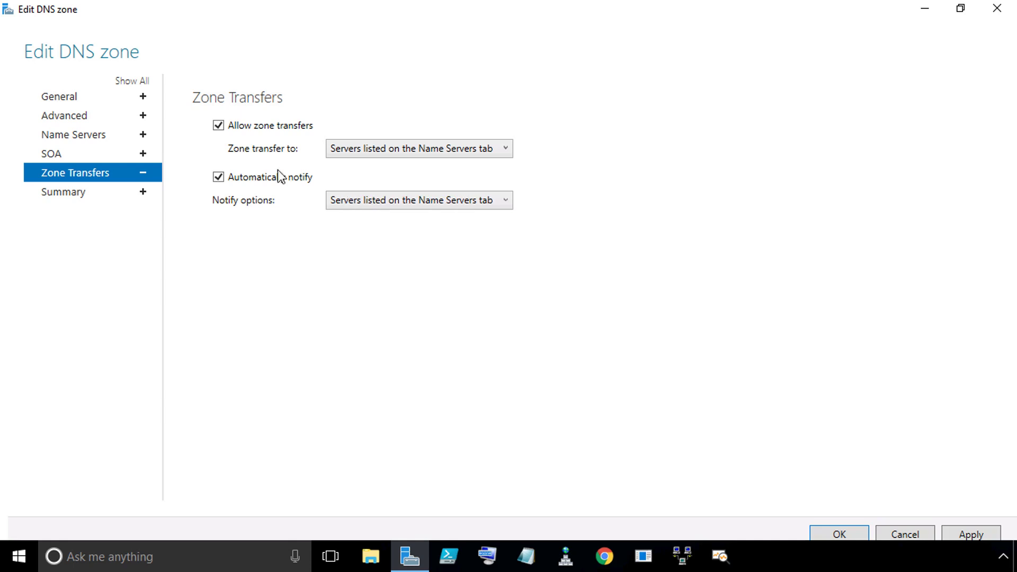
left_click(75, 136)
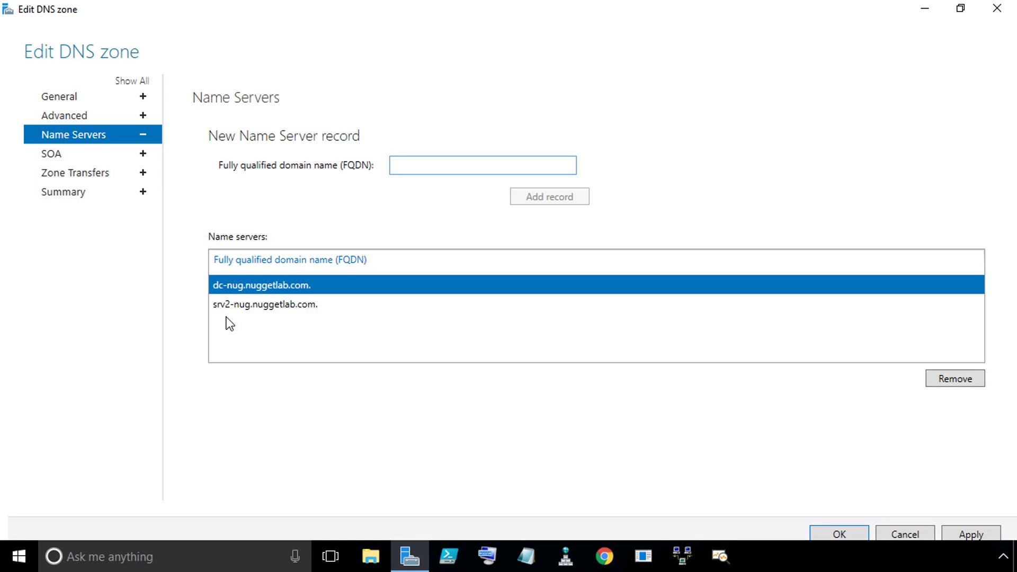
left_click(83, 177)
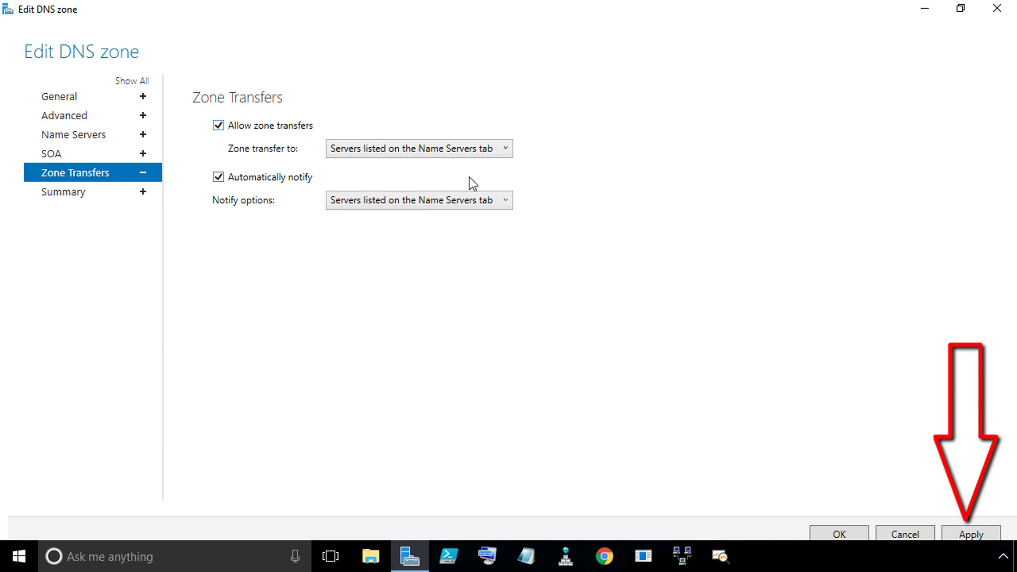
Apply the IPAM.com zone edits, confirm the Success summary, and close the zone editor.
left_click(967, 535)
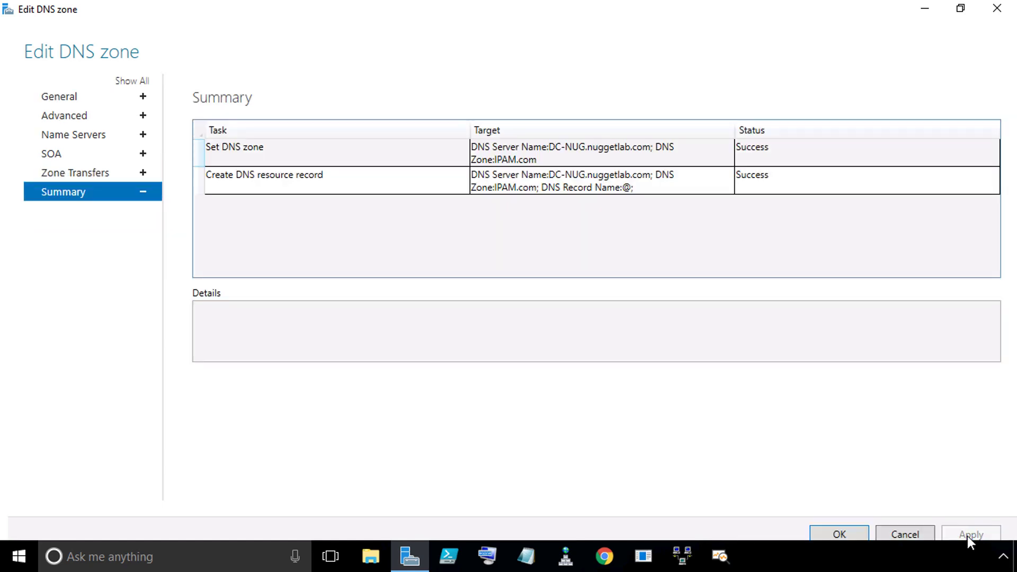
mouse_move(368, 248)
left_mouse_down()
mouse_move(380, 245)
mouse_move(382, 190)
mouse_move(385, 208)
left_mouse_up()
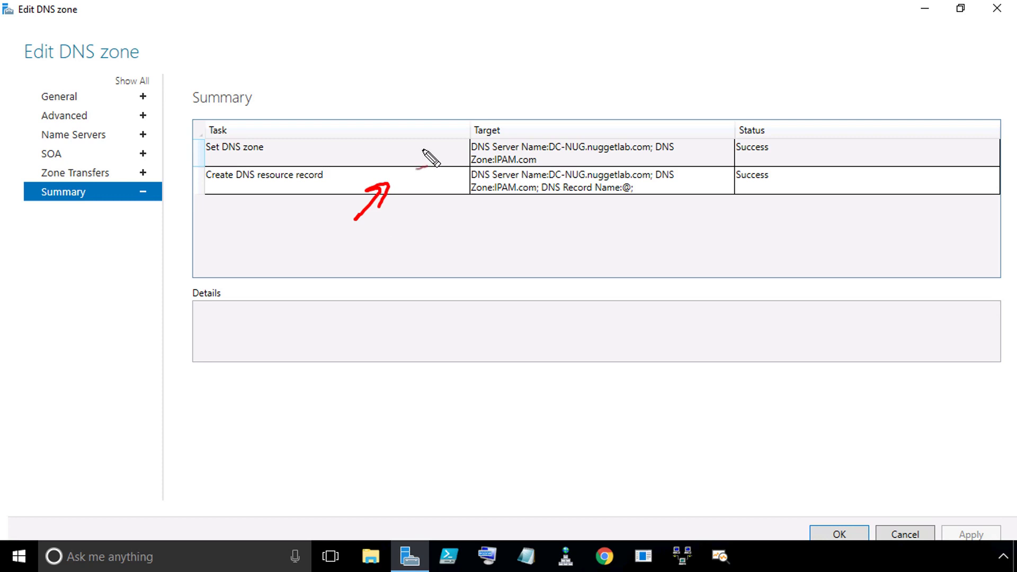
left_click_drag(414, 152, 450, 148)
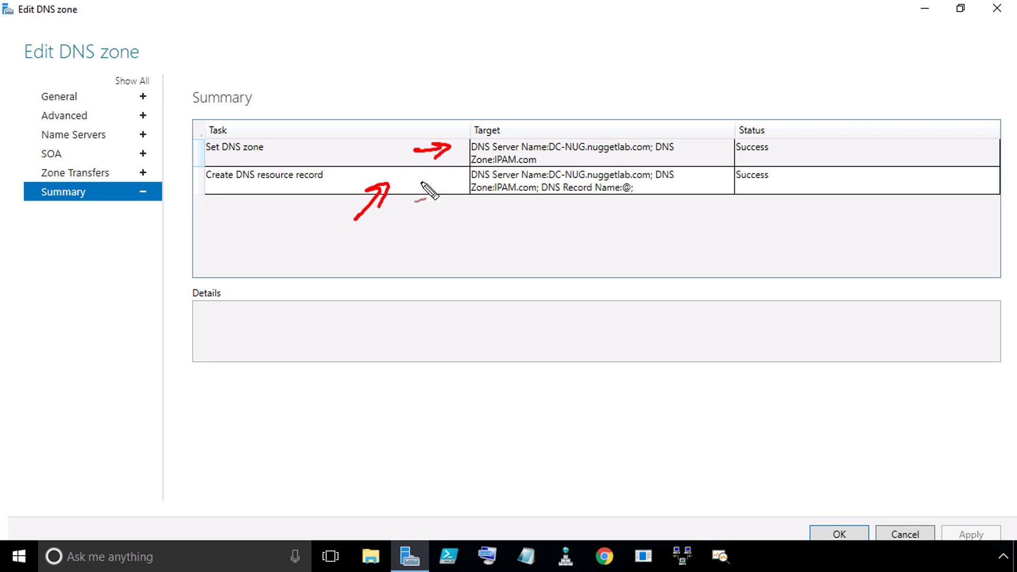
key("Escape")
left_click(839, 535)
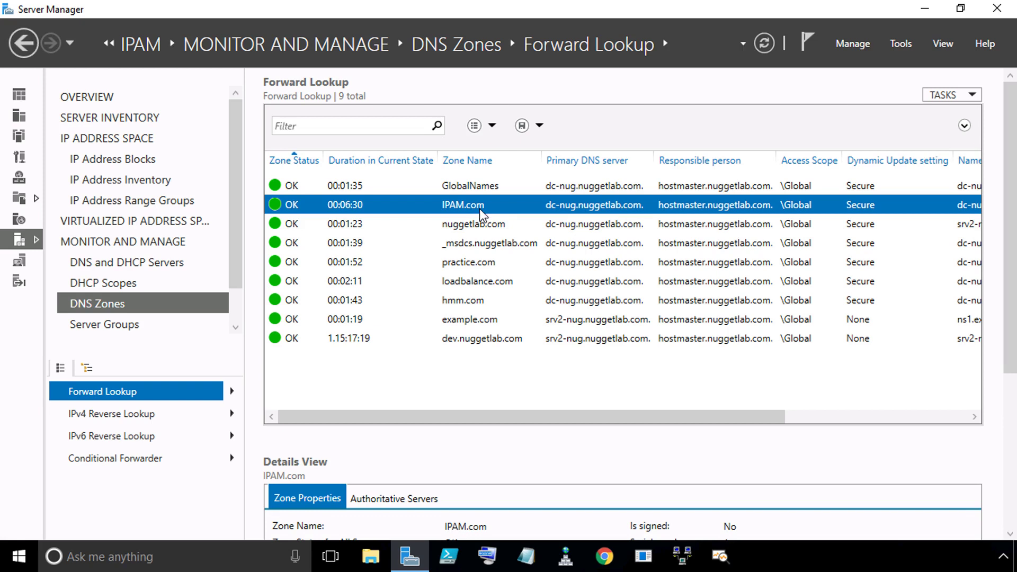
Start a new A record in IPAM.com named srv3 with IP address 192.168.1.103.
right_click(505, 208)
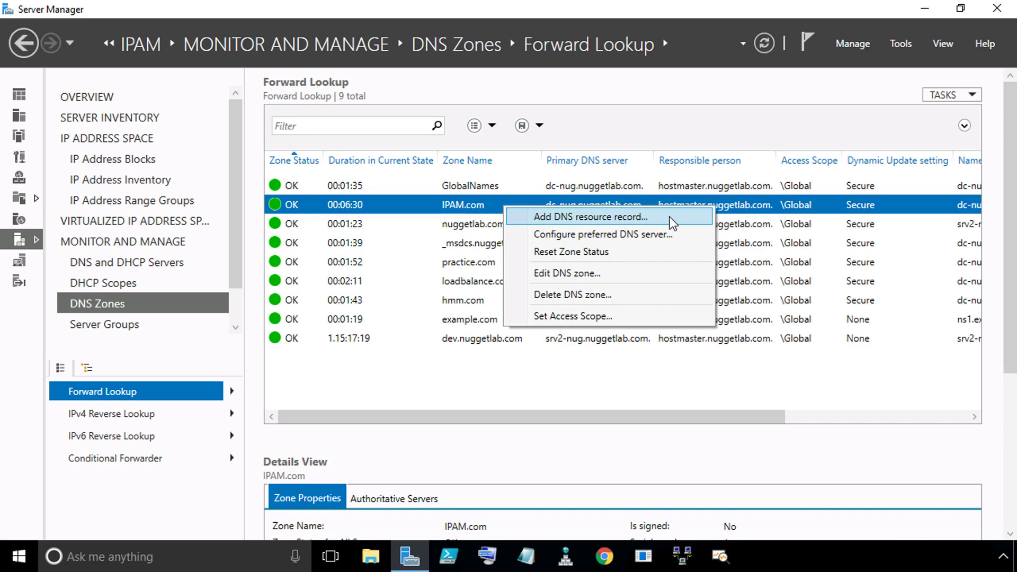
left_click(672, 222)
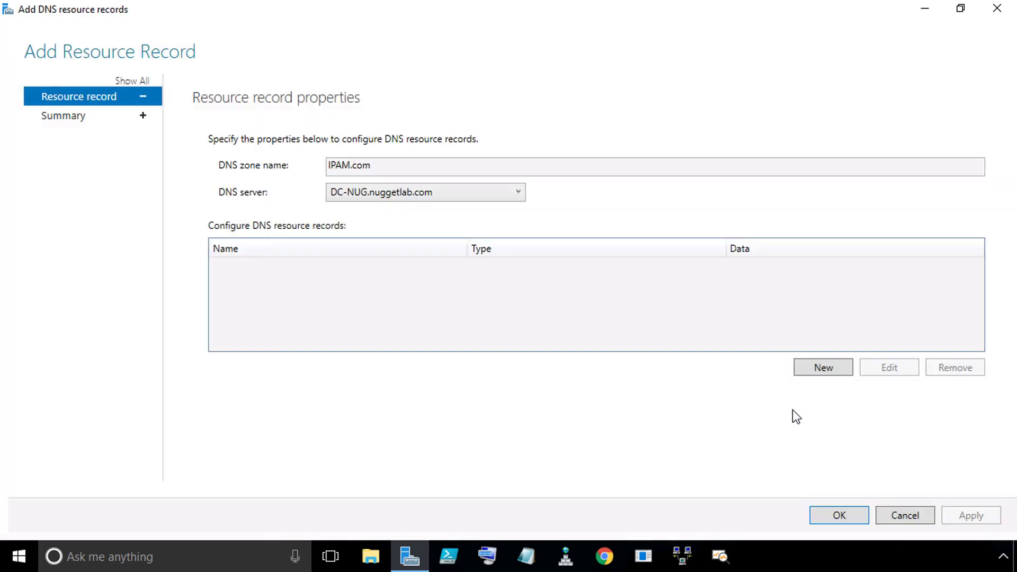
left_click(822, 369)
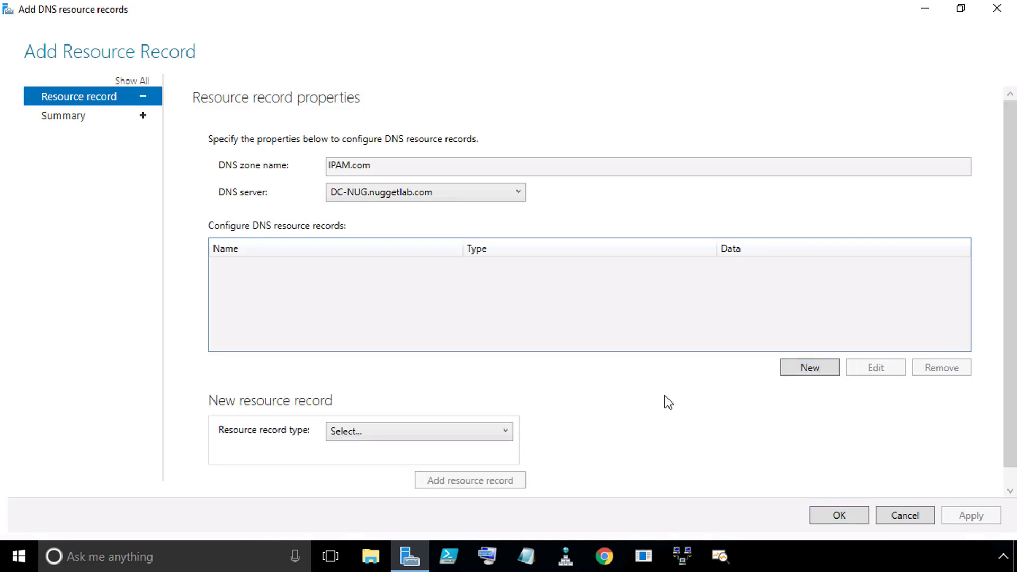
left_click(506, 431)
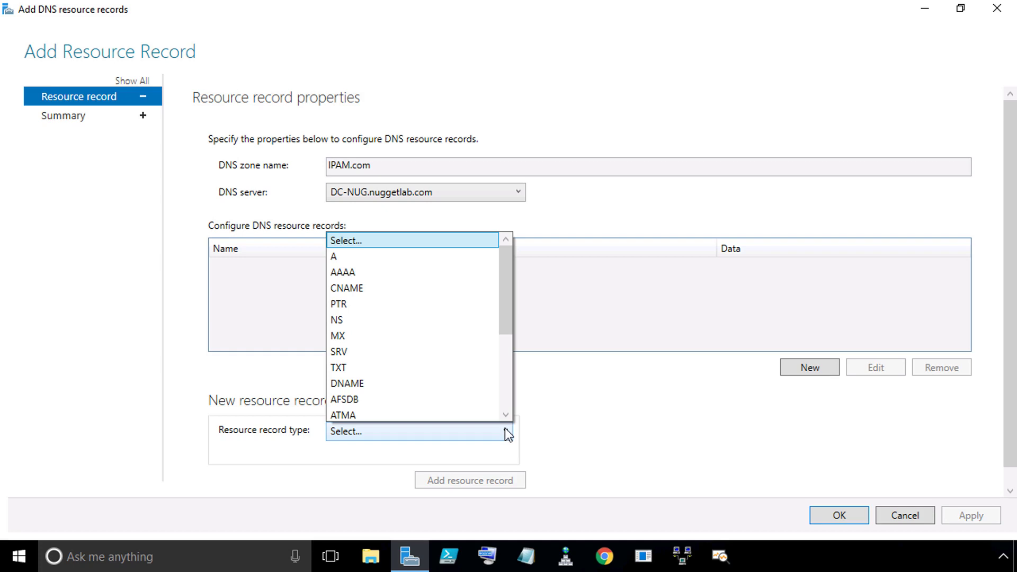
scroll(477, 382, "down", 1)
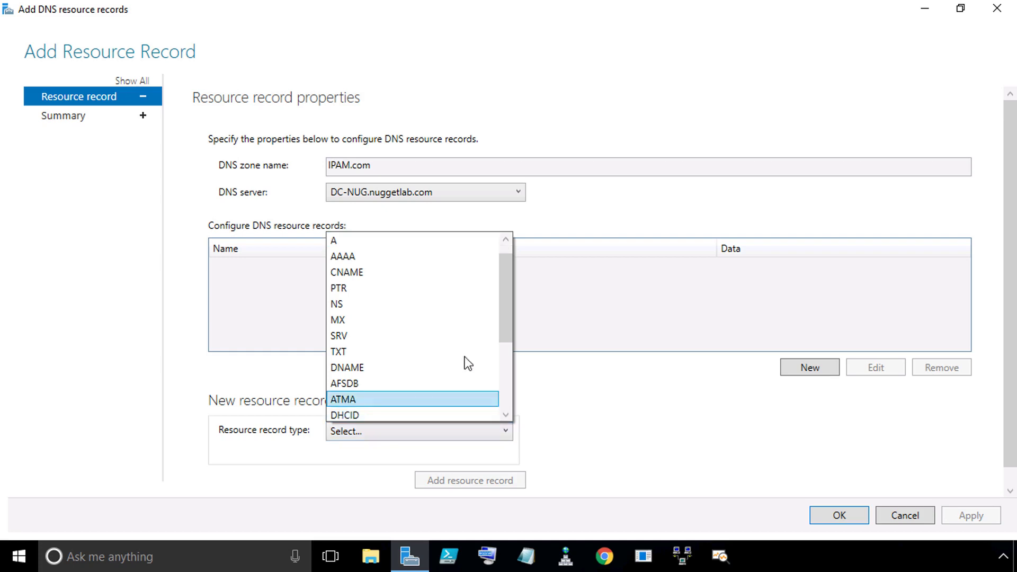
left_click(418, 241)
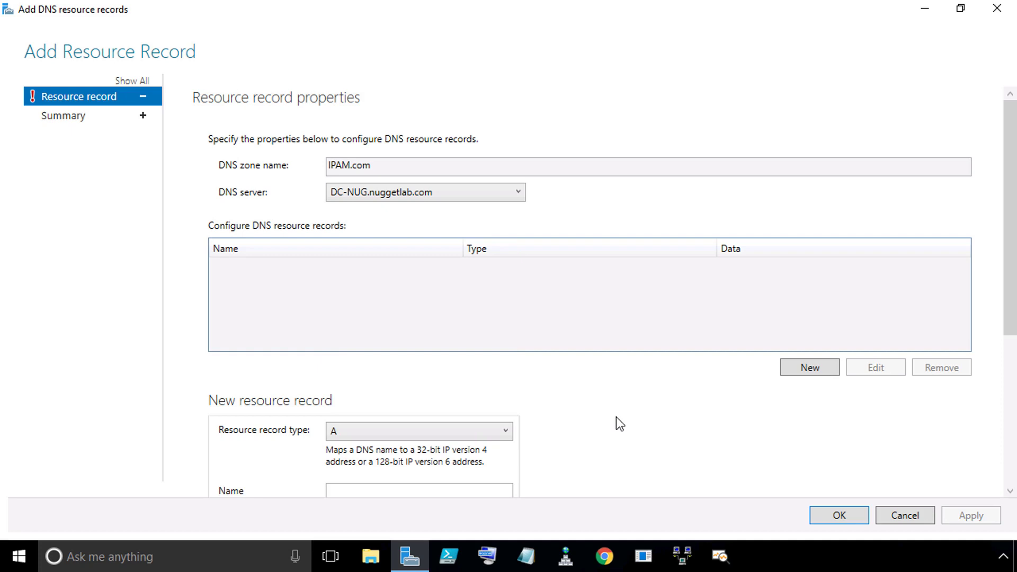
scroll(617, 421, "down", 2)
scroll(616, 418, "down", 2)
key("Tab")
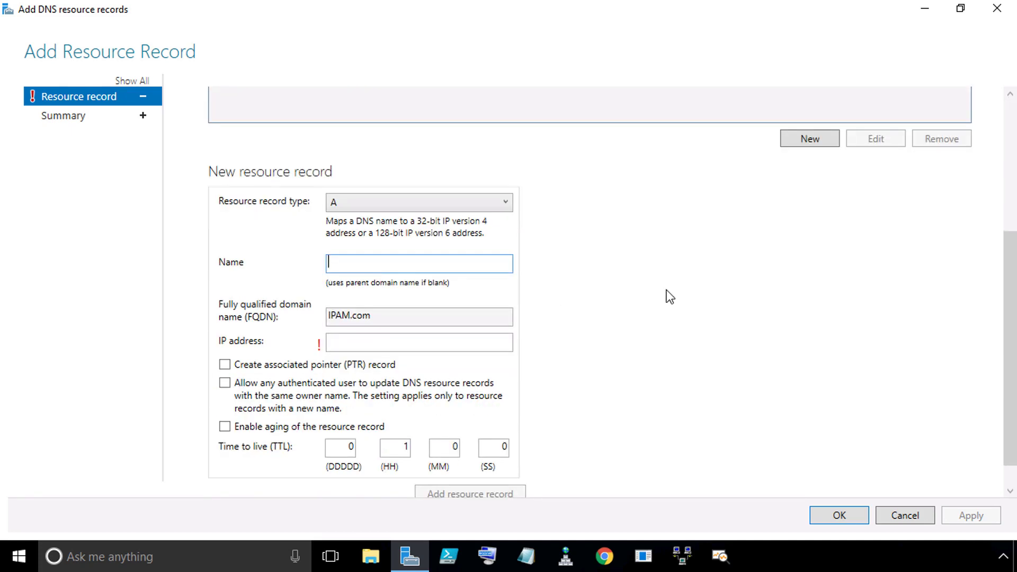
type("srv3")
left_click(353, 349)
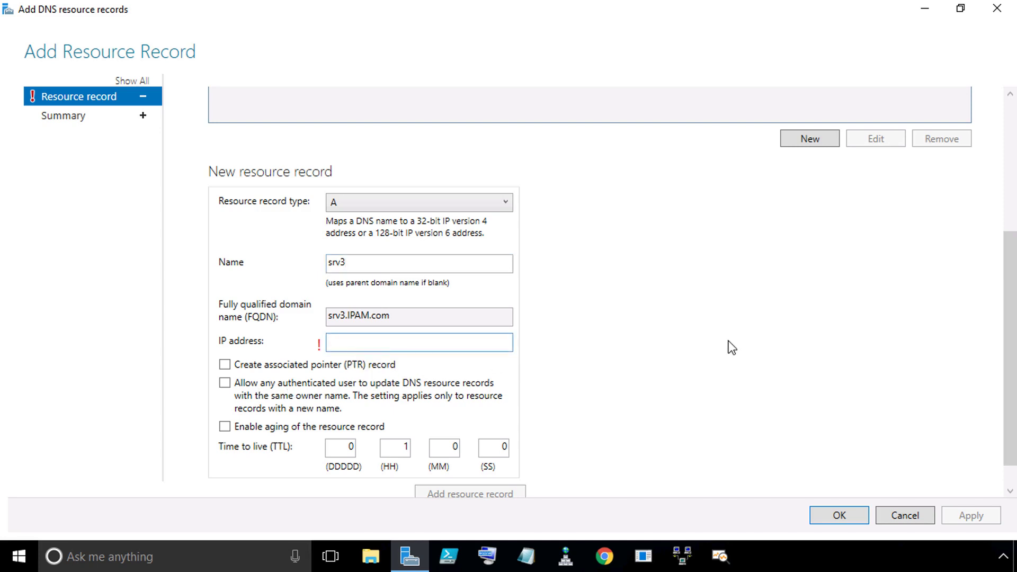
type("192")
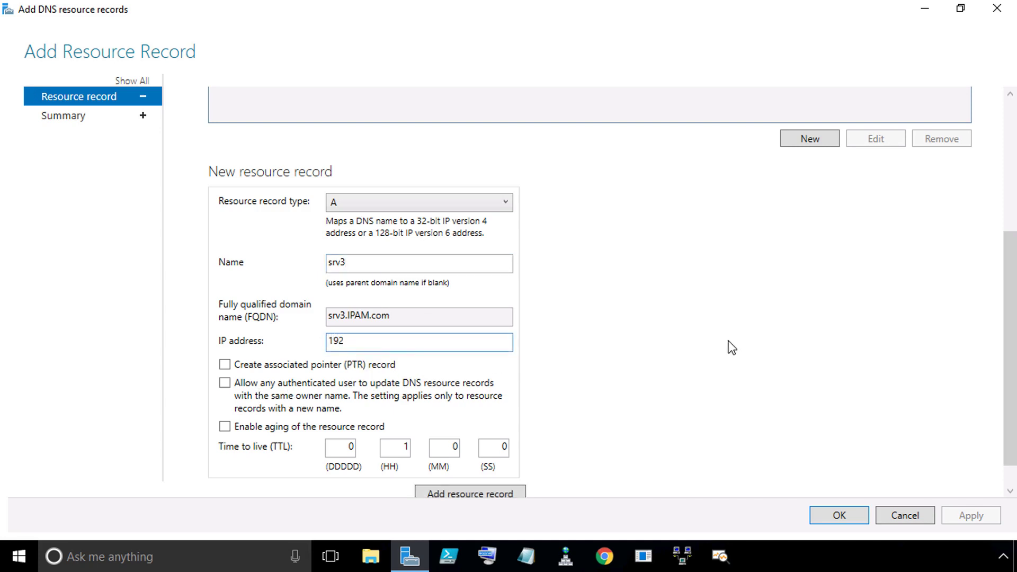
type(".168.1.1")
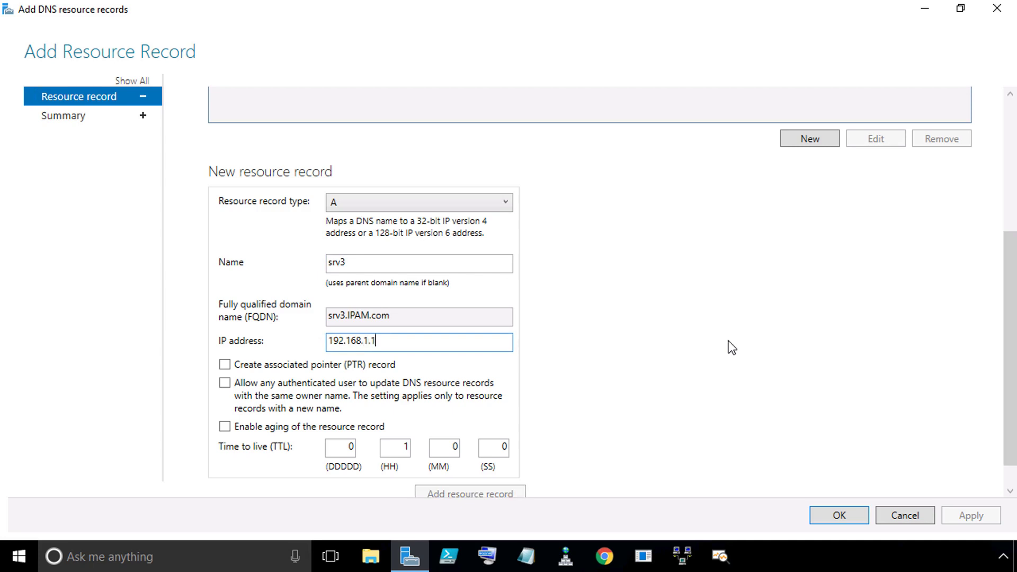
type("03")
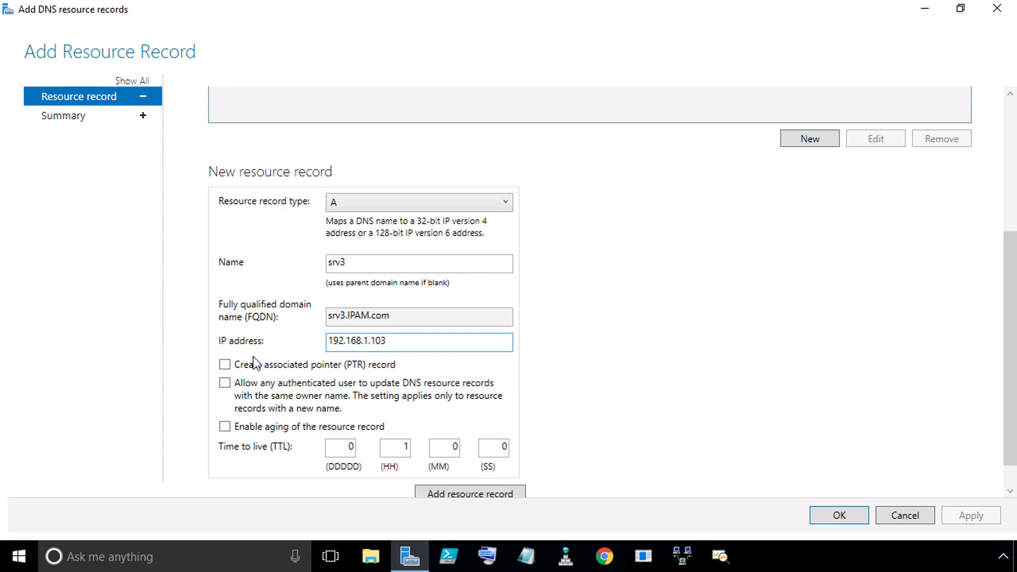
Enable 'Create associated pointer (PTR) record' for the srv3 A record at 192.168.1.103.
left_click(226, 366)
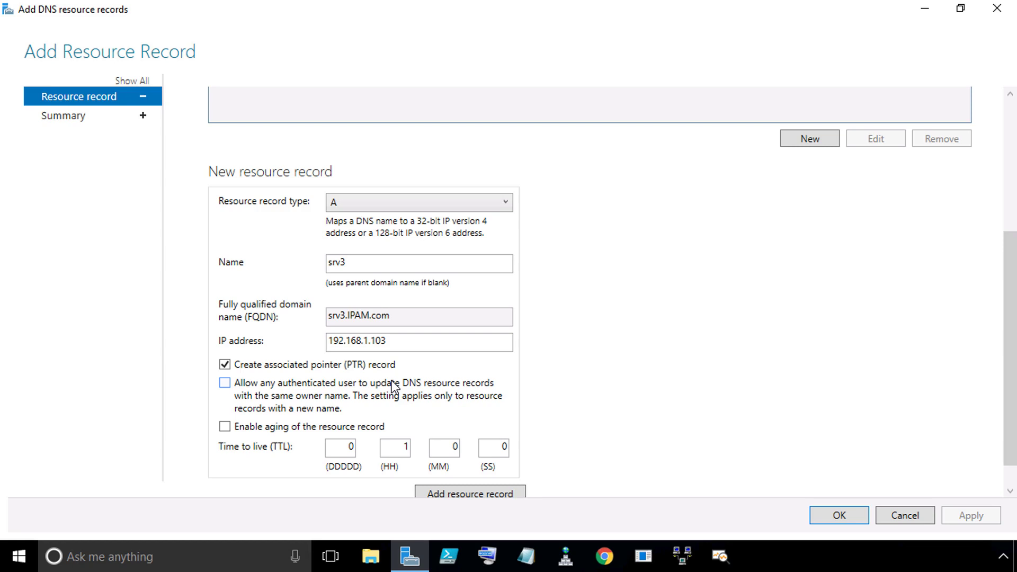
scroll(721, 330, "down", 1)
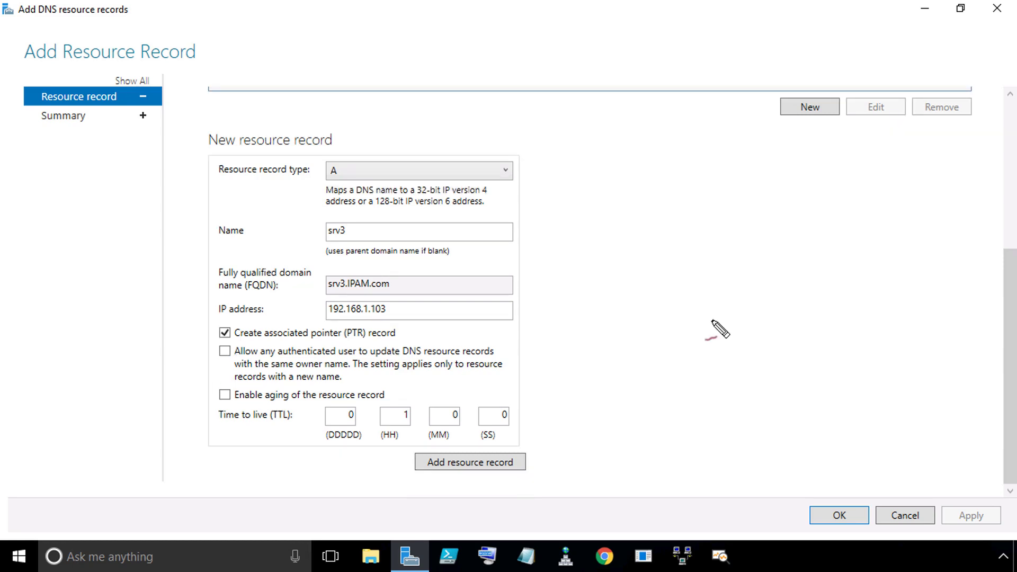
mouse_move(456, 491)
left_mouse_down()
mouse_move(406, 476)
mouse_move(480, 492)
left_mouse_up()
mouse_move(856, 493)
left_mouse_down()
mouse_move(803, 525)
mouse_move(875, 496)
left_mouse_up()
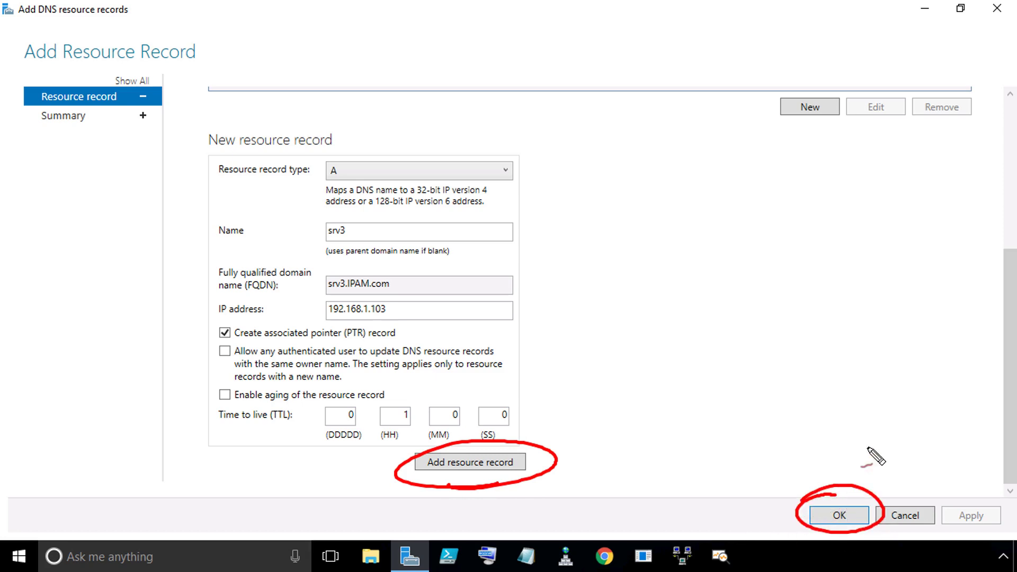
left_click_drag(861, 445, 837, 502)
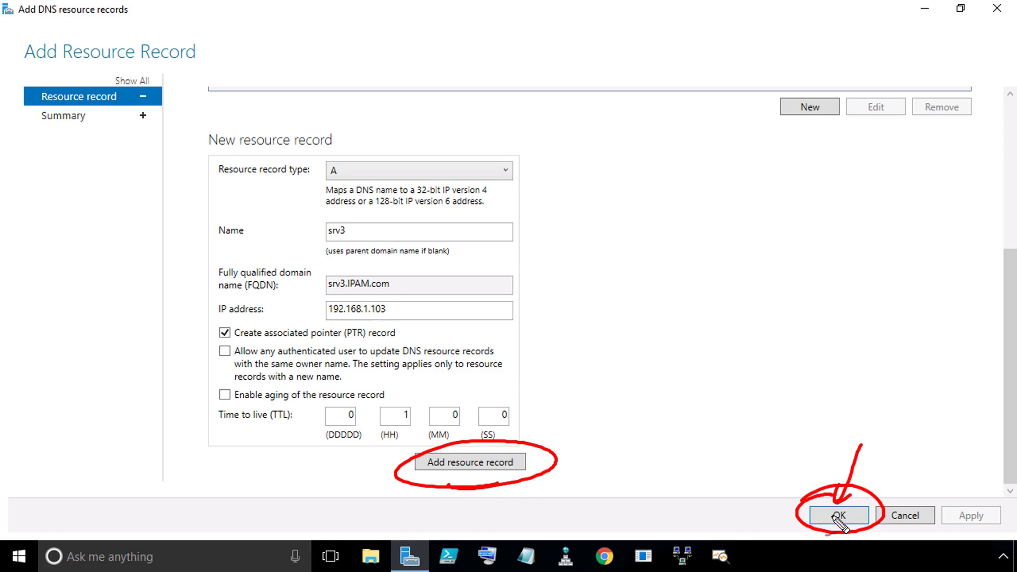
left_click_drag(541, 413, 523, 450)
mouse_move(520, 439)
left_mouse_down()
mouse_move(532, 445)
mouse_move(593, 103)
mouse_move(625, 147)
left_mouse_up()
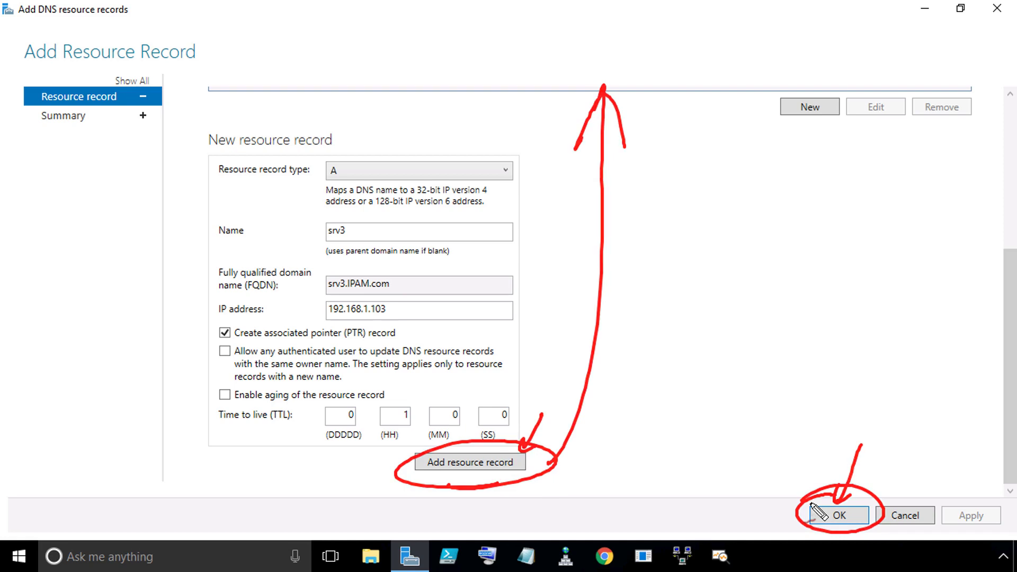
Add and apply the srv3 A record with its PTR, confirm Success, and close the dialog.
left_click(464, 462)
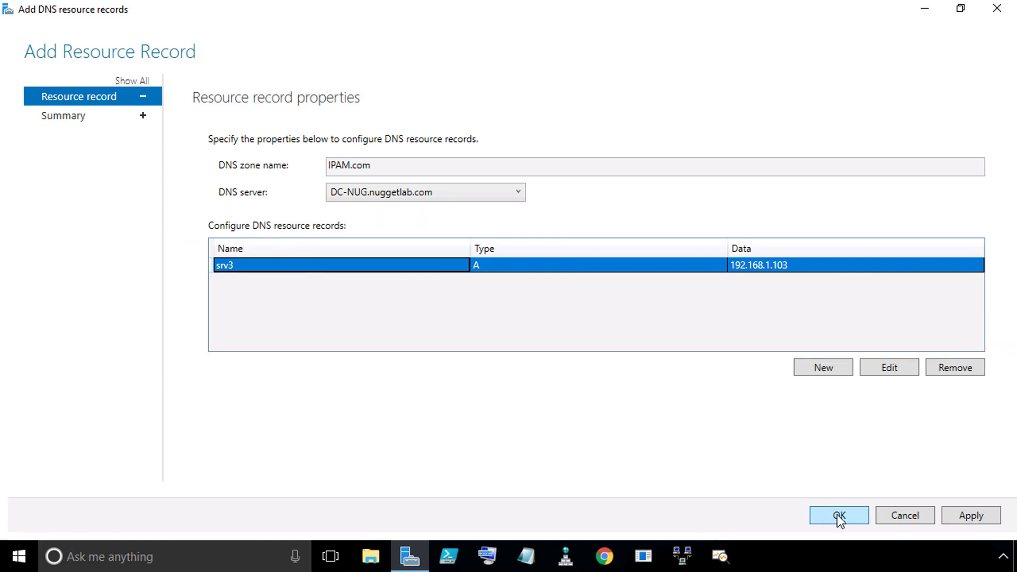
left_click(962, 517)
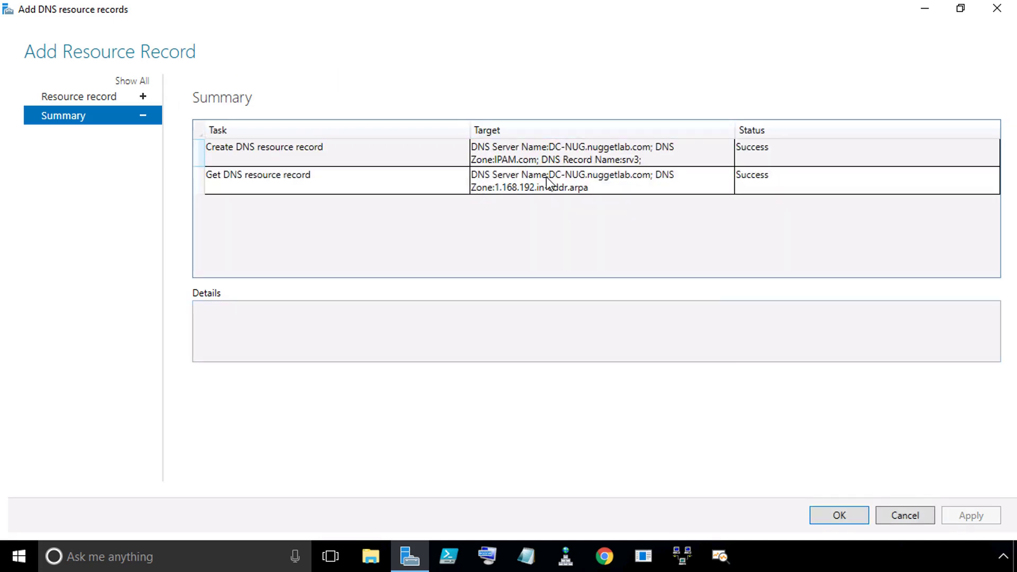
key("ctrl+2")
mouse_move(562, 208)
left_mouse_down()
mouse_move(709, 182)
mouse_move(549, 205)
mouse_move(637, 196)
left_mouse_up()
left_click_drag(740, 157, 698, 160)
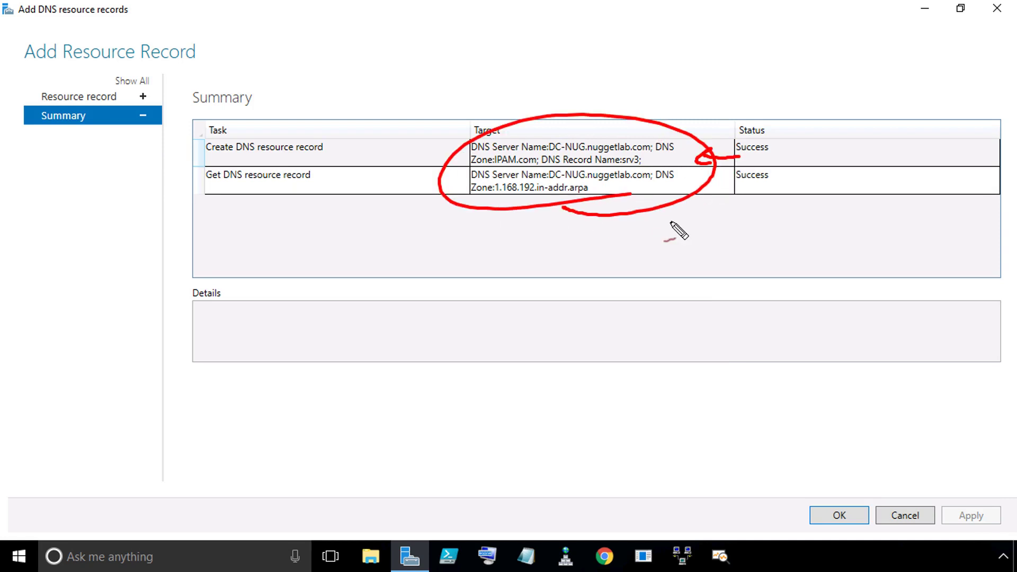
left_click_drag(679, 229, 662, 193)
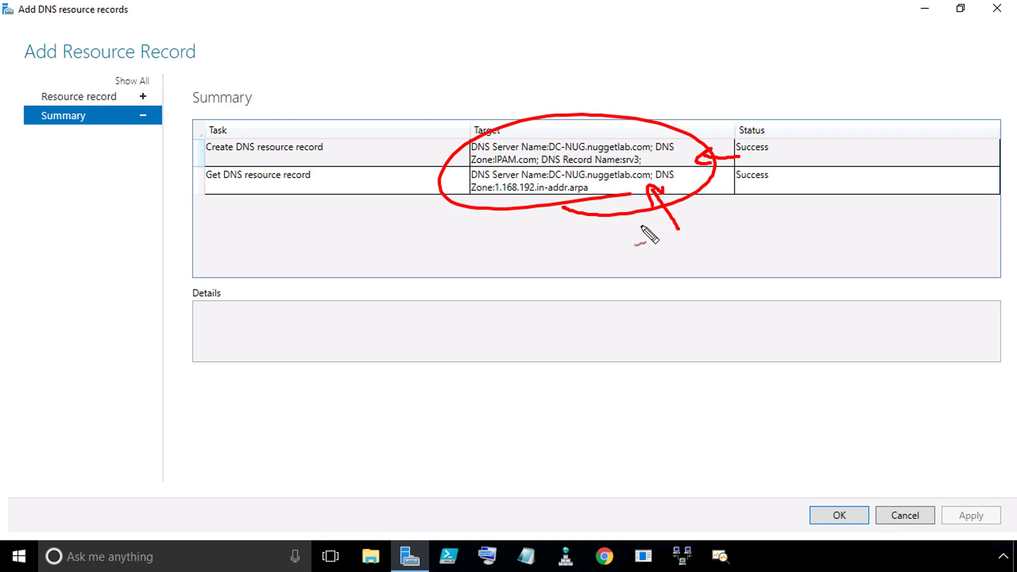
key("Escape")
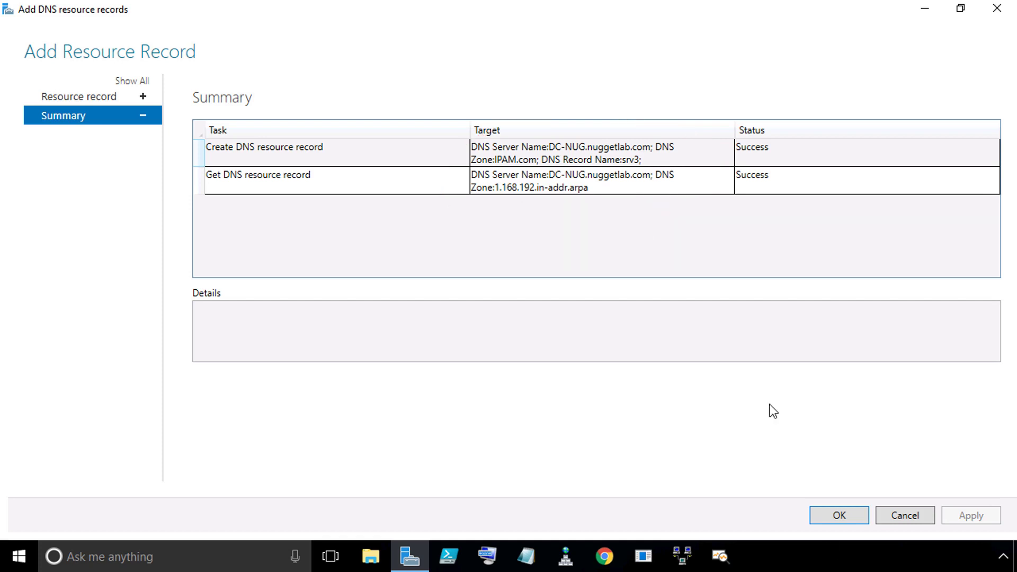
left_click(839, 516)
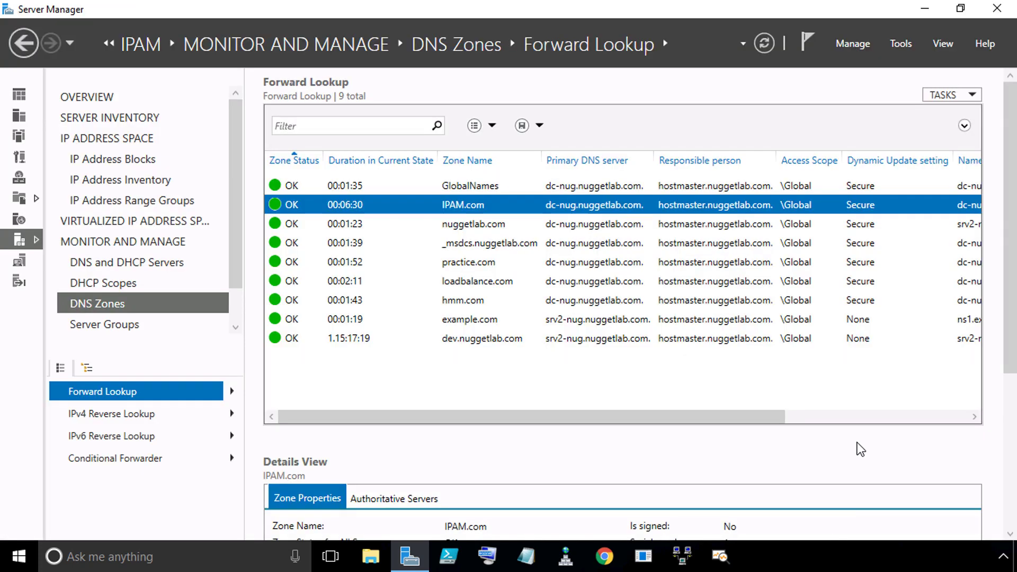
Fill in a new IPAM.com AAAA record named srv3 with address 2001:db8:6783::103.
right_click(489, 210)
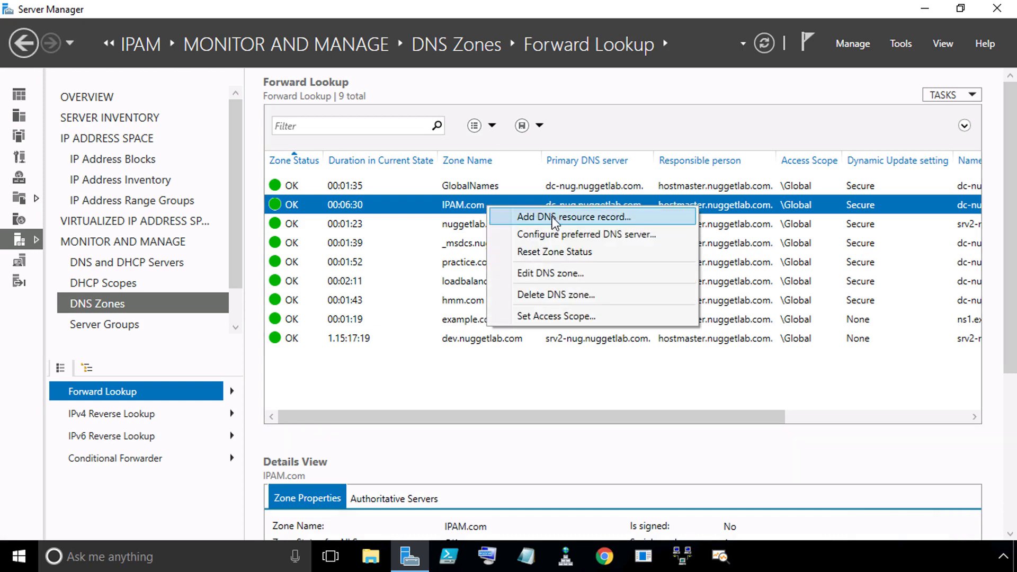
left_click(645, 216)
left_click(811, 366)
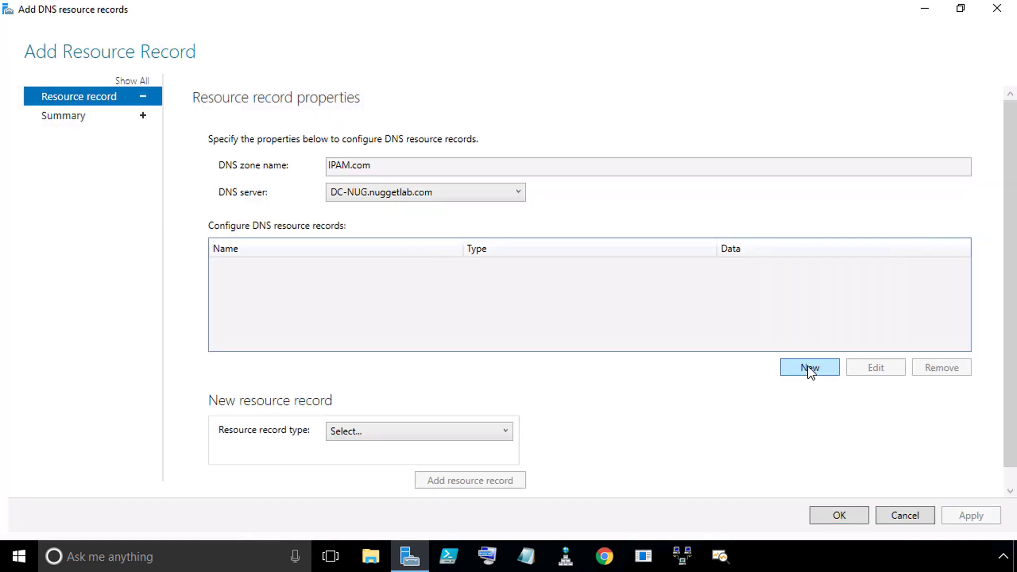
left_click(476, 432)
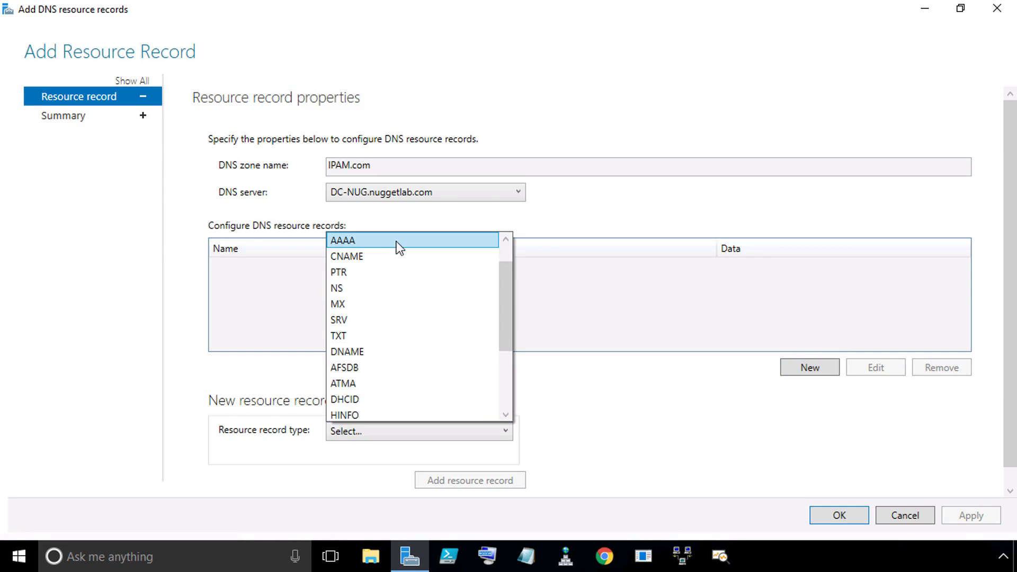
left_click(399, 247)
scroll(618, 401, "down", 3)
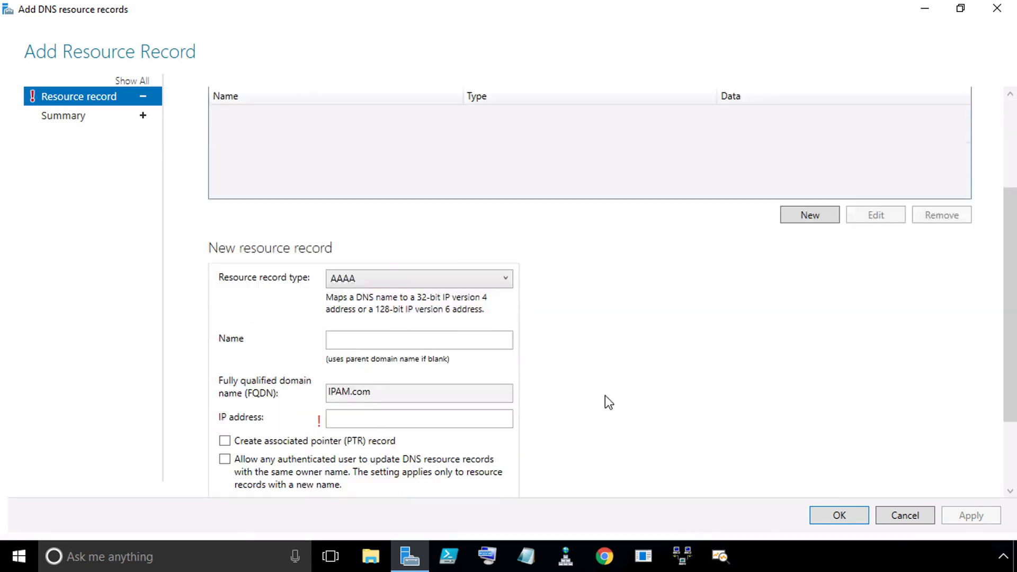
scroll(605, 396, "down", 1)
left_click(422, 303)
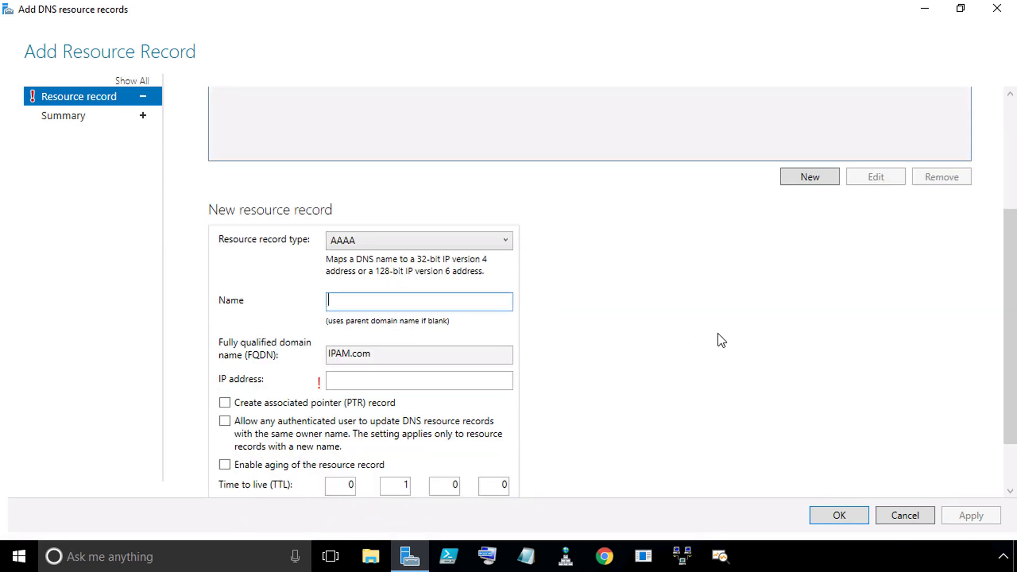
type("srv3")
key("Tab")
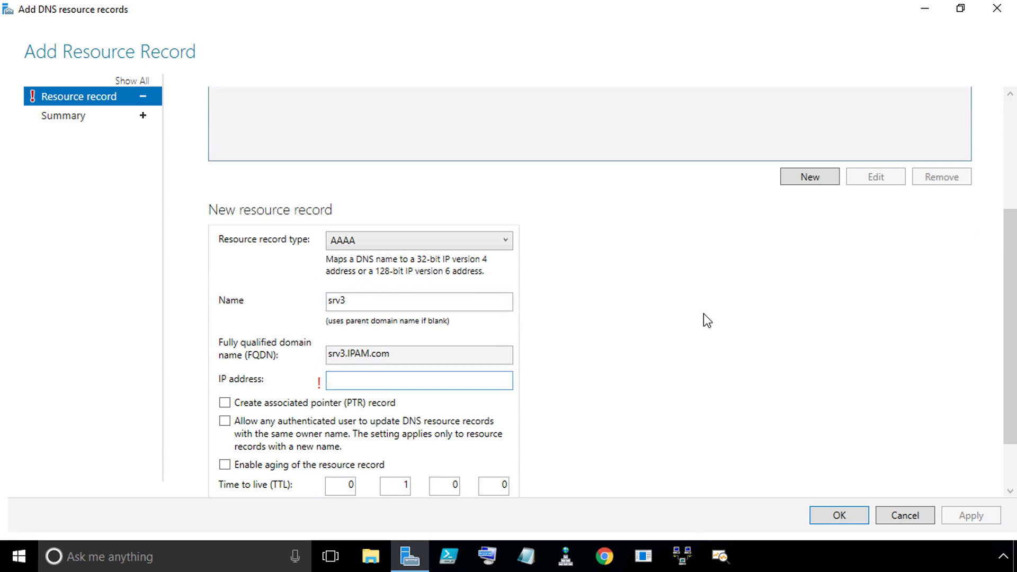
type("2001:db8:6783:")
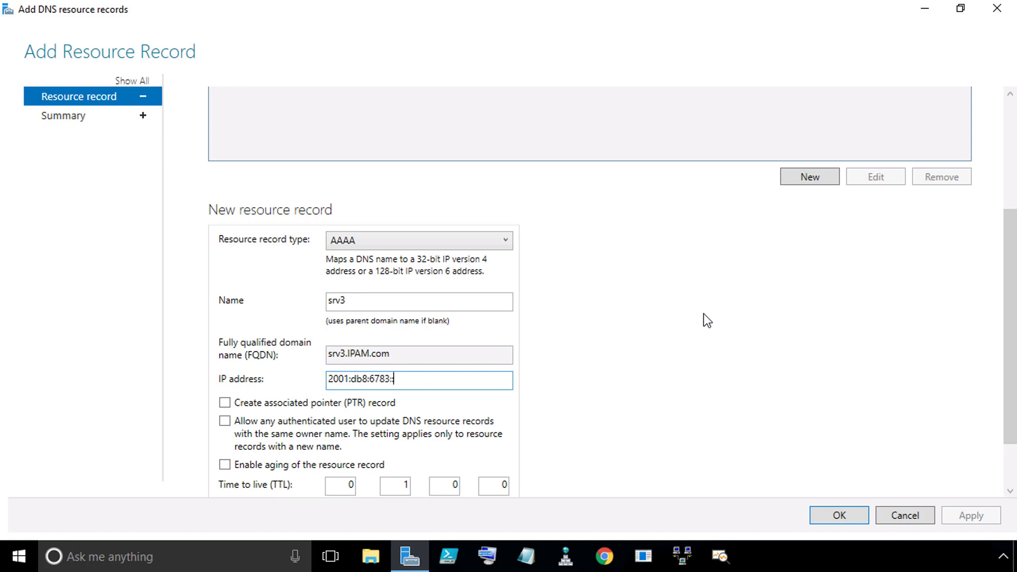
type(":103")
scroll(606, 411, "down", 2)
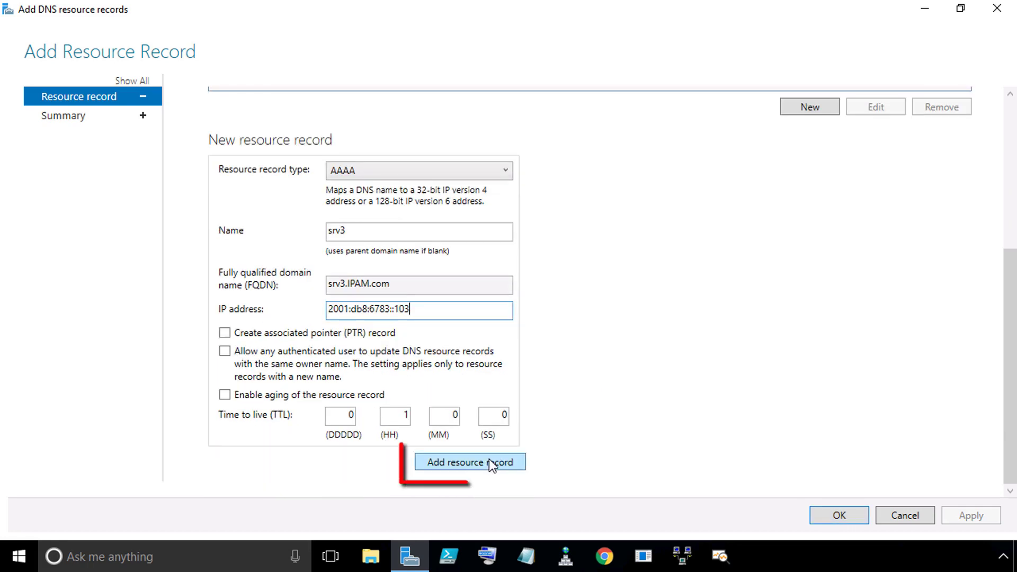
Add and save the srv3 AAAA record, then close the dialog after the Success summary.
left_click(469, 463)
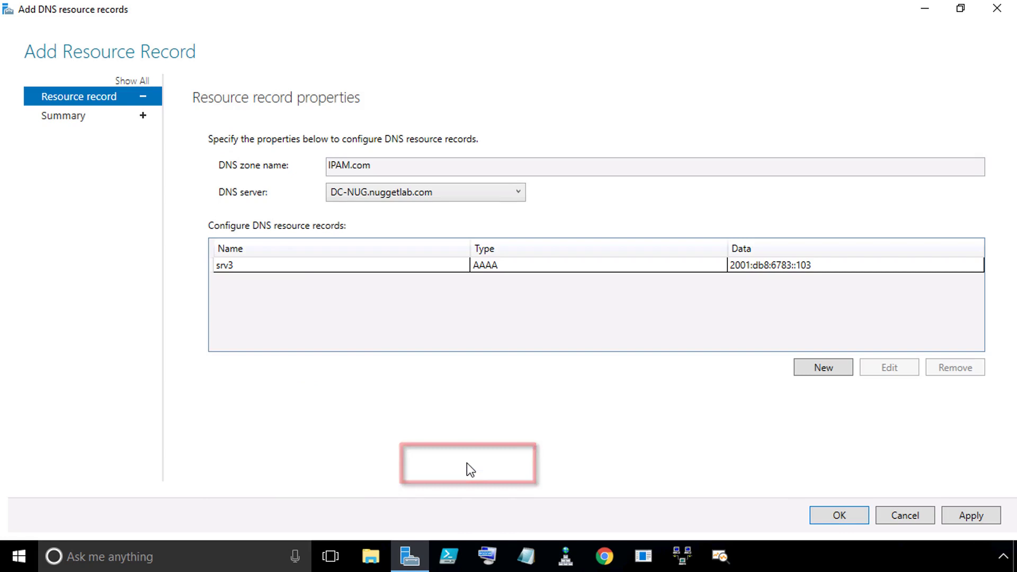
left_click(287, 266)
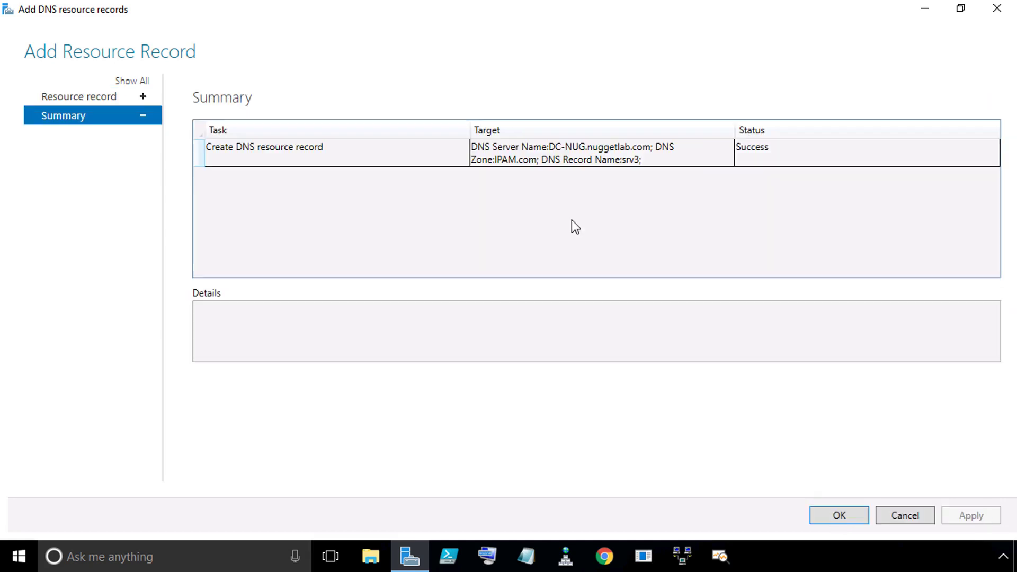
left_click(706, 151)
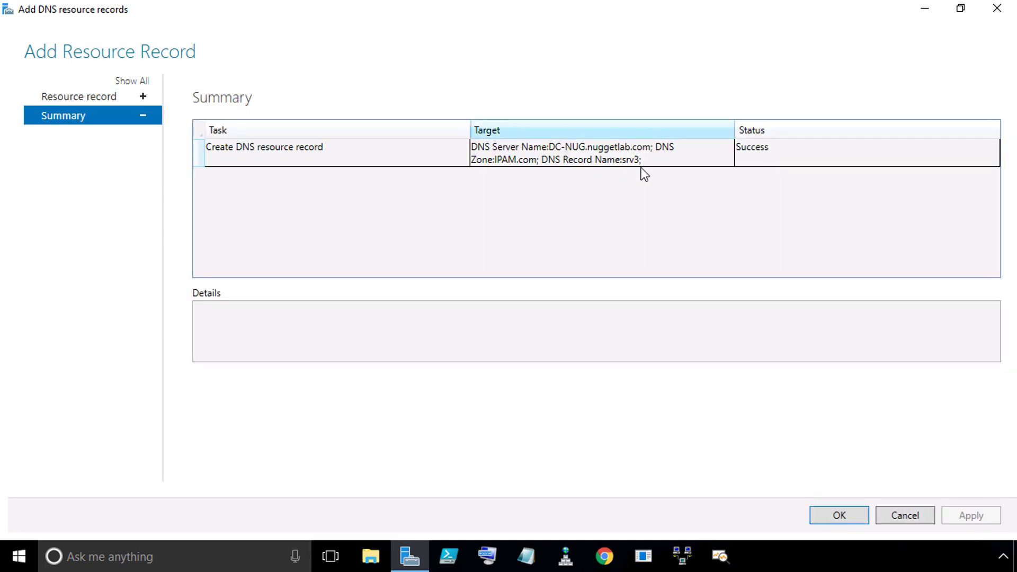
left_click(845, 513)
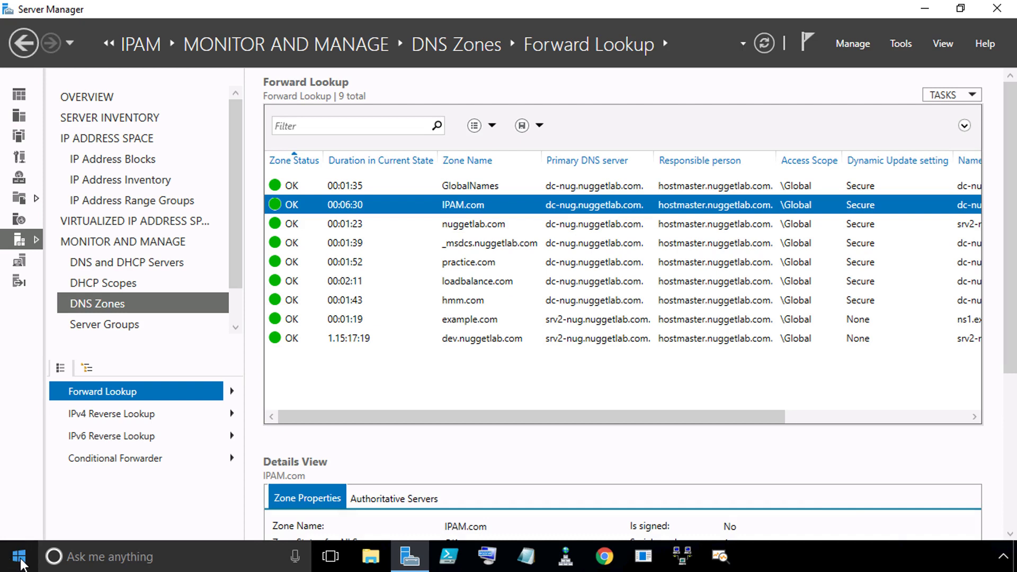
Open Command Prompt and run nslookup -type=a srv3.ipam.com, marking the returned 192.168.1.103.
right_click(22, 566)
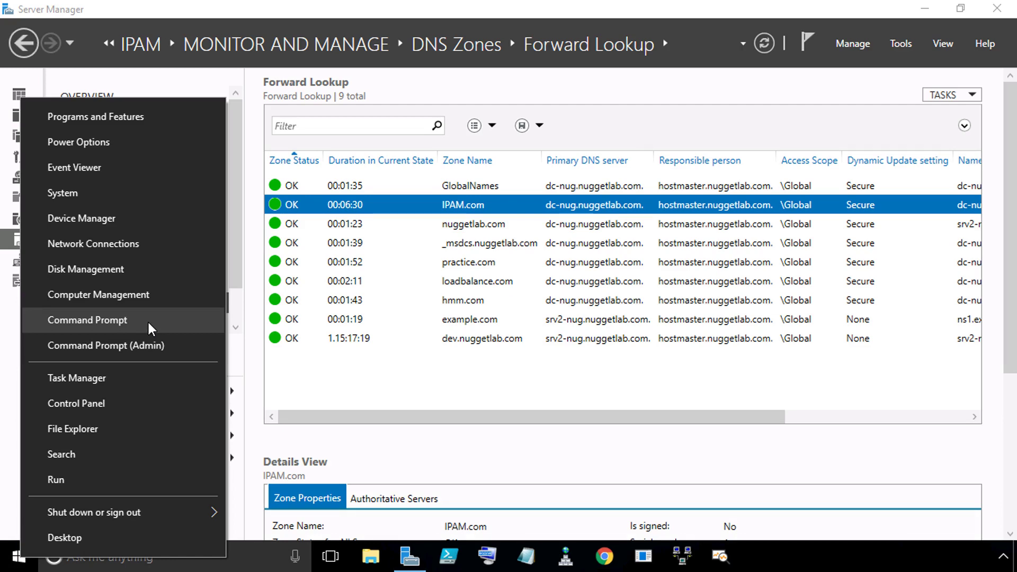
left_click(150, 329)
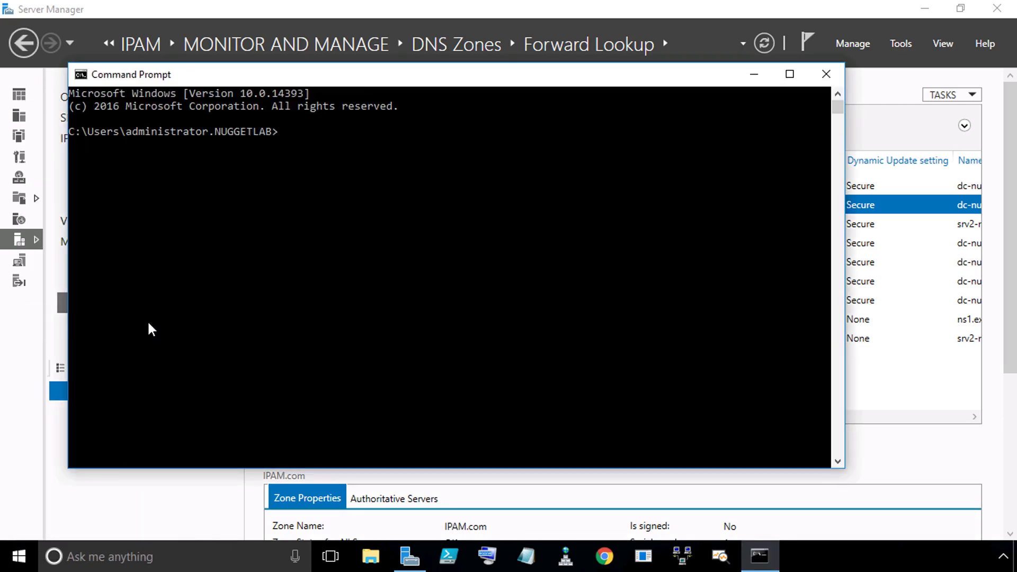
left_click(415, 258)
type("nslookup -type=a")
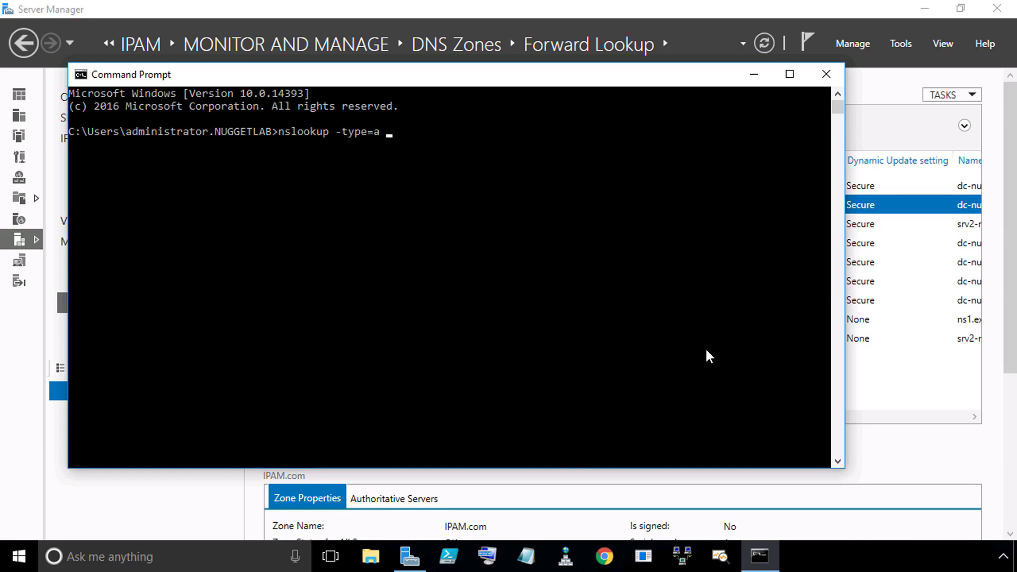
type(" srv")
type("3.ipam")
type(".com")
key("Return")
mouse_move(153, 209)
left_mouse_down()
mouse_move(173, 210)
mouse_move(125, 180)
mouse_move(188, 225)
left_mouse_up()
key("Escape")
Run nslookup -type=aaaa srv3.ipam.com and circle the IPv6 address 2001:db8:6783::103.
left_click(523, 298)
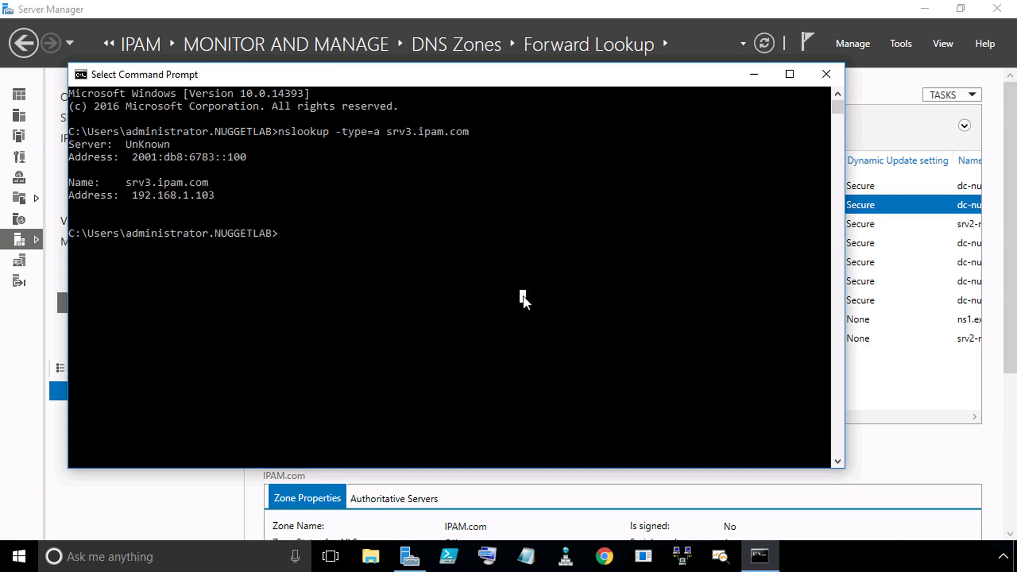
key("Up")
key("Left")
key("Left")
key("Left")
key("Left")
key("Left")
key("Left")
key("Left")
key("Left")
key("Left")
key("Left")
key("Left")
key("Left")
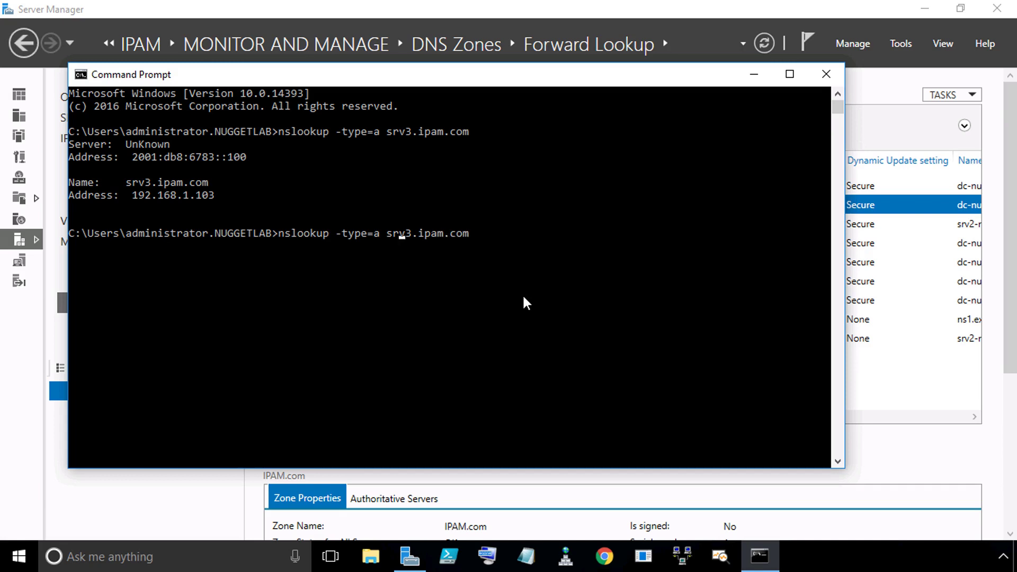
type("aaa")
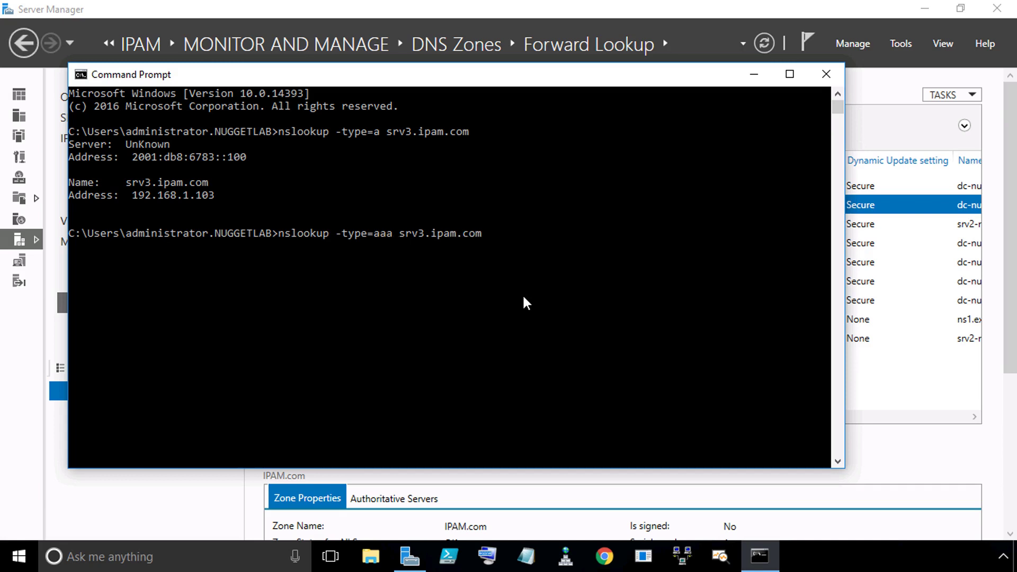
key("Return")
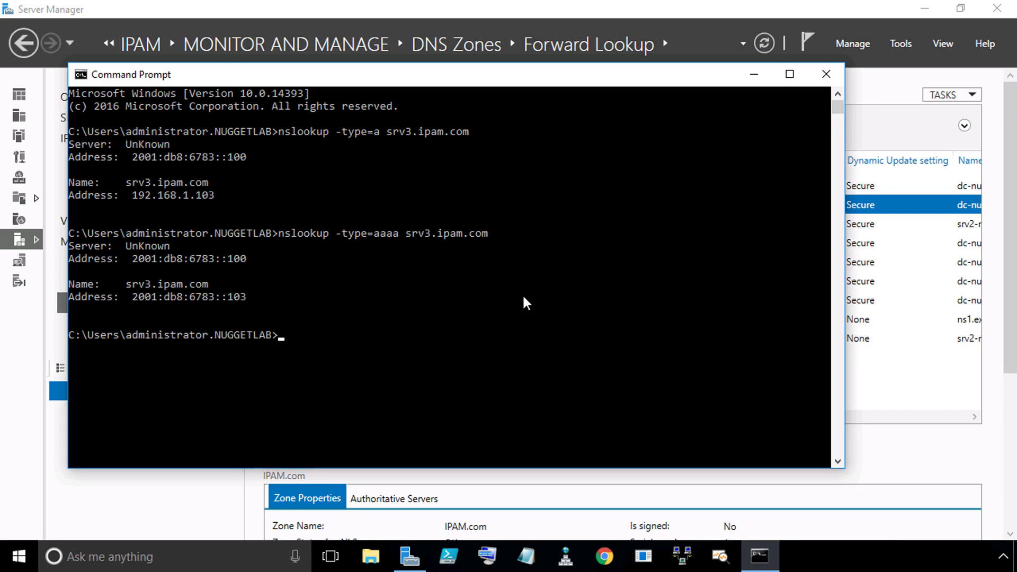
key("ctrl+2")
mouse_move(132, 321)
left_mouse_down()
mouse_move(175, 318)
mouse_move(74, 310)
mouse_move(305, 312)
left_mouse_up()
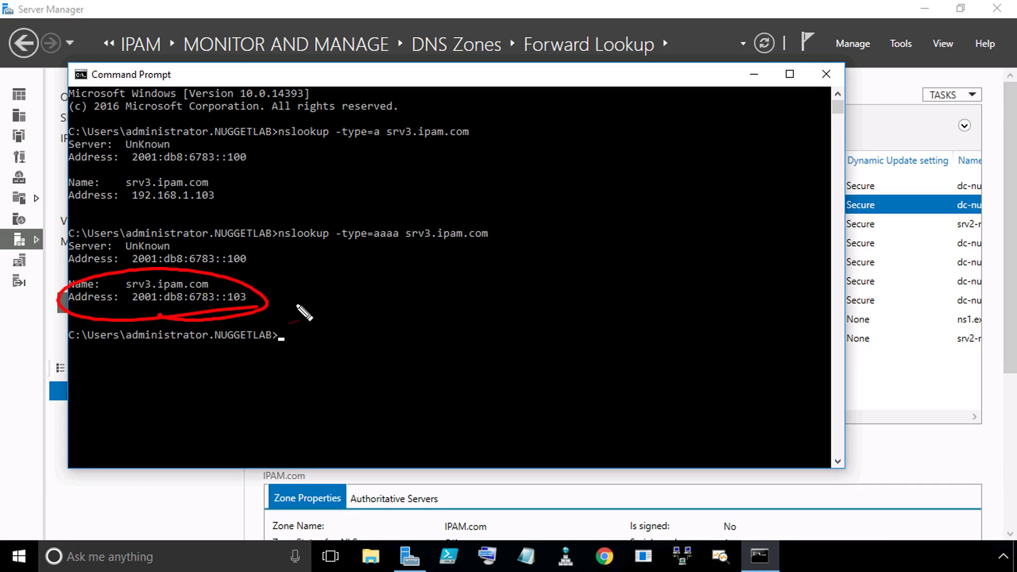
key("Escape")
Run plain nslookup srv3.ipam.com, highlighting both addresses and the answering server 2001:db8:6783::100.
left_click(428, 327)
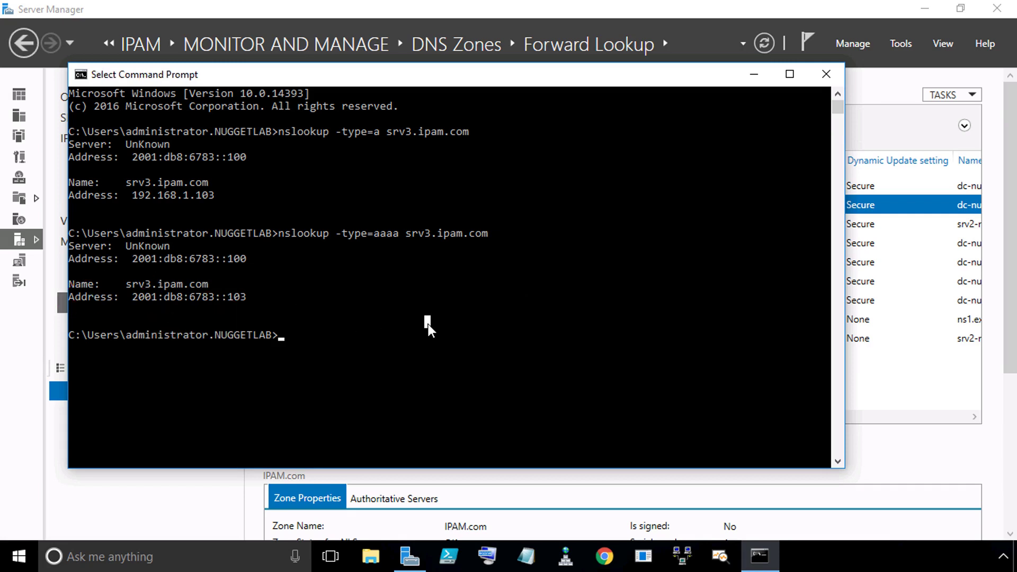
key("Up")
key("Left")
key("Left")
key("Left")
key("Left")
key("Left")
key("Left")
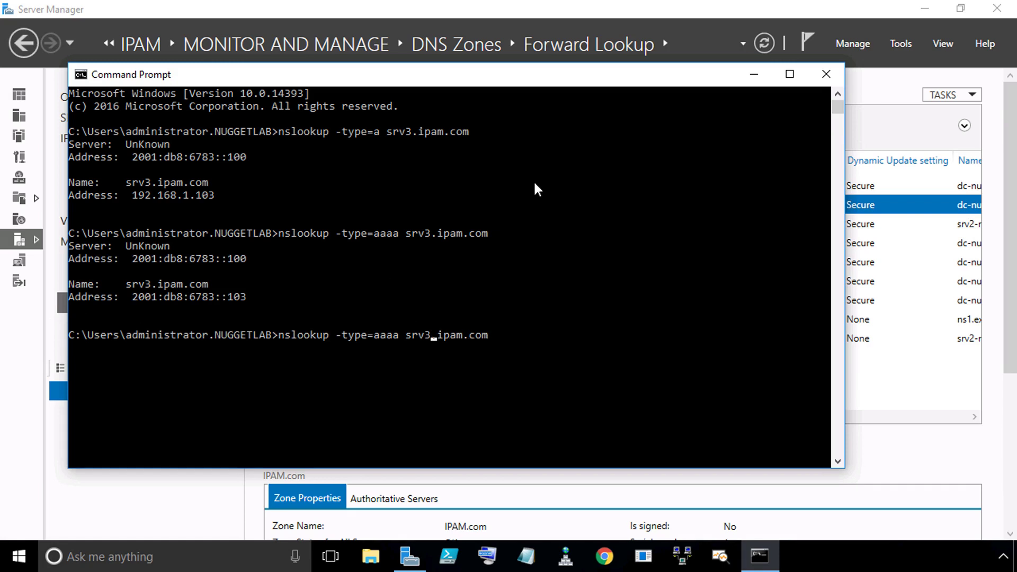
key("Left")
key("Left")
key("BackSpace")
key("BackSpace")
key("BackSpace")
key("BackSpace")
key("BackSpace")
key("BackSpace")
key("BackSpace")
key("BackSpace")
key("BackSpace")
key("BackSpace")
key("BackSpace")
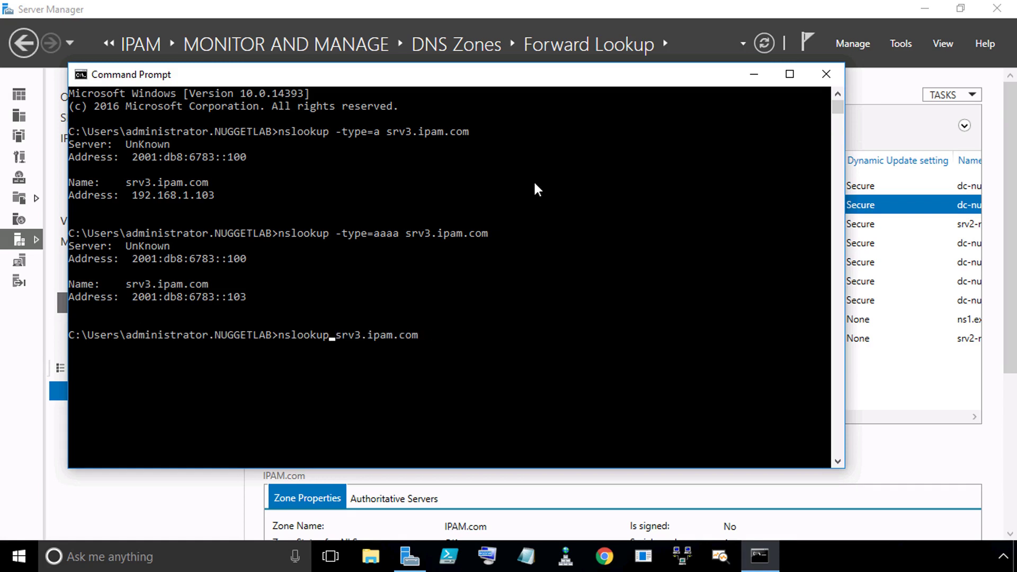
key("Return")
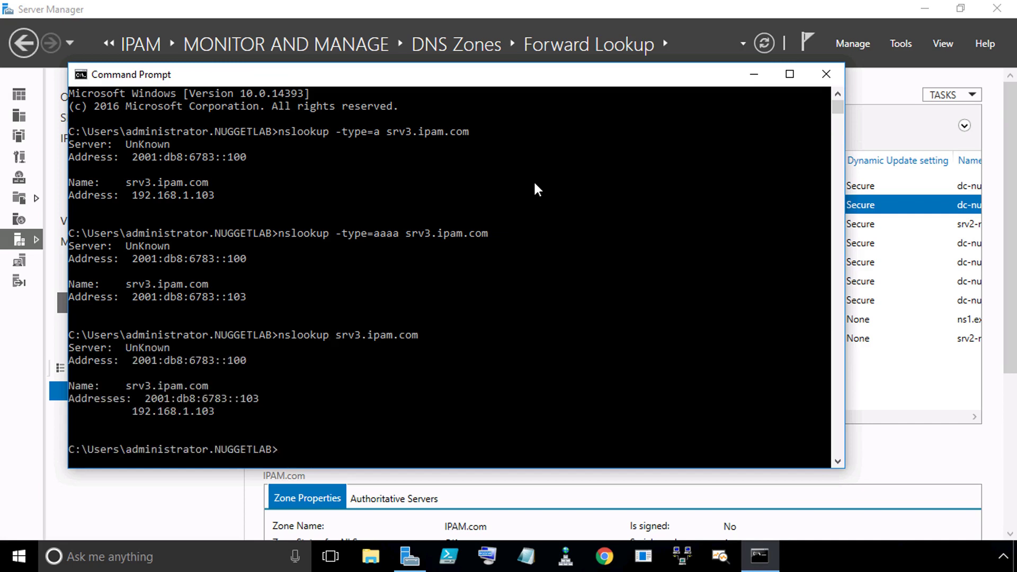
mouse_move(195, 432)
left_mouse_down()
mouse_move(239, 438)
mouse_move(136, 383)
mouse_move(286, 424)
left_mouse_up()
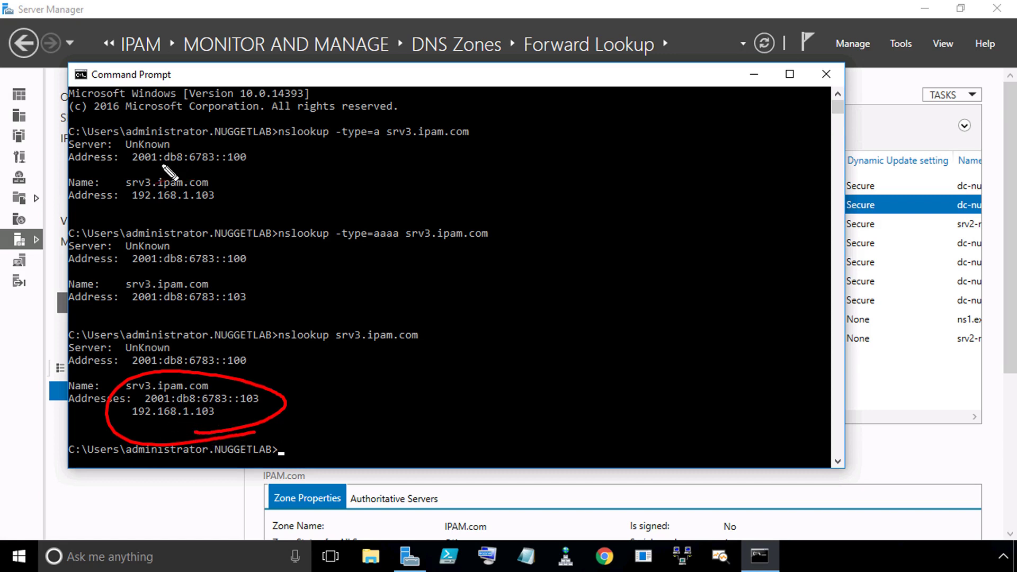
mouse_move(147, 170)
left_mouse_down()
mouse_move(246, 170)
mouse_move(209, 151)
mouse_move(133, 168)
left_mouse_up()
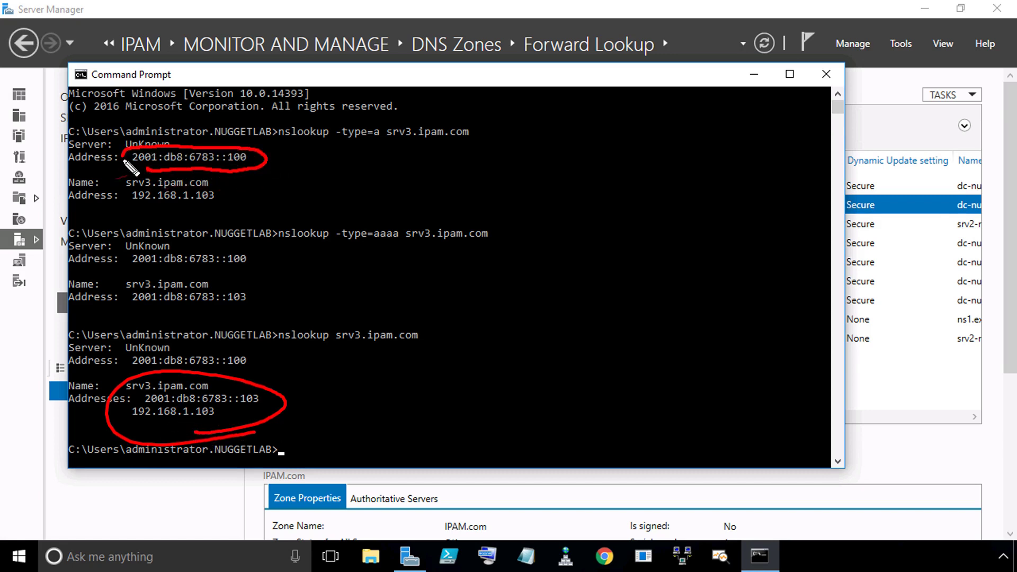
left_click_drag(314, 152, 289, 167)
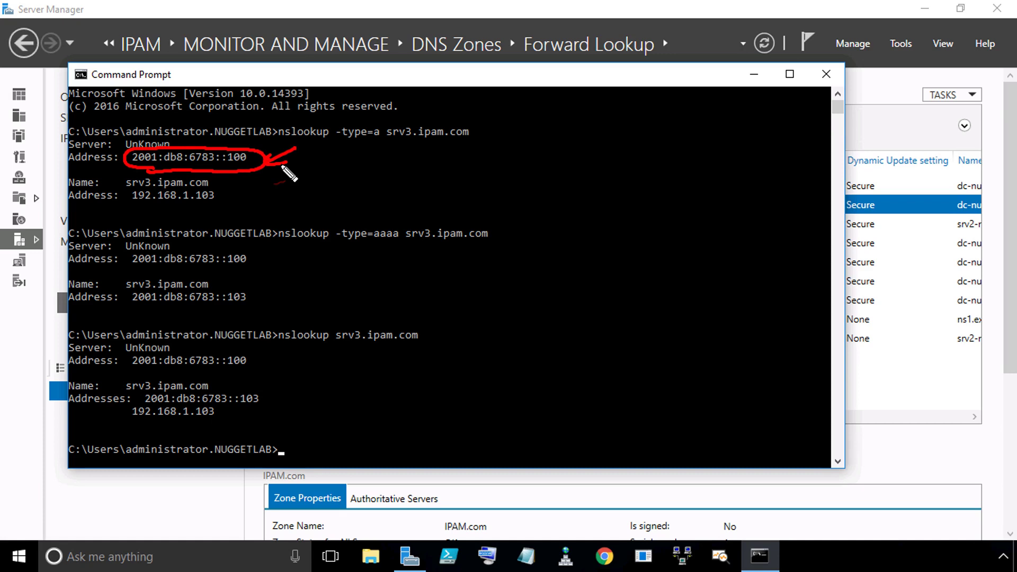
key("Escape")
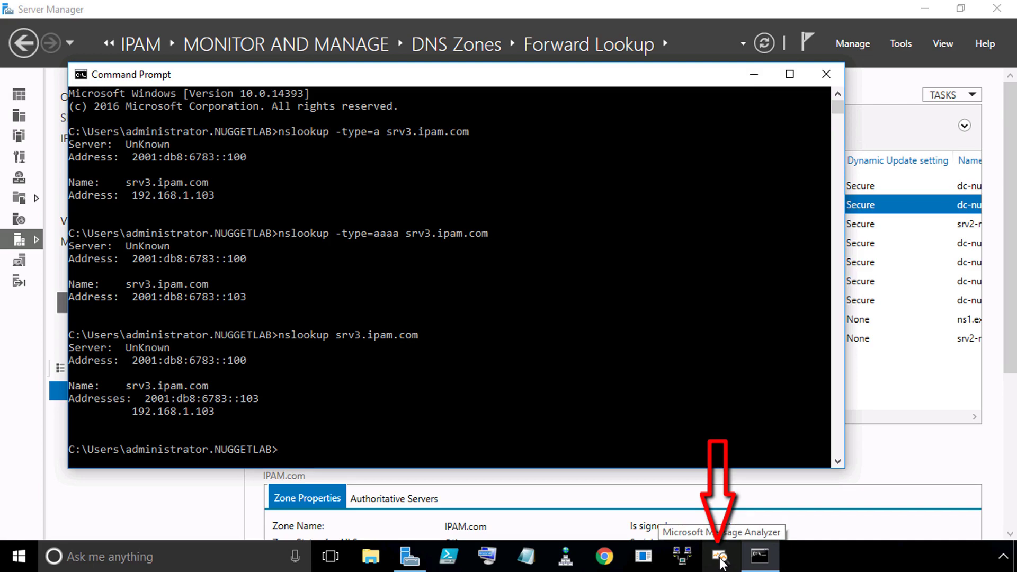
Launch Message Analyzer as administrator, start a local trace, and filter it to DNS.
left_click(721, 557)
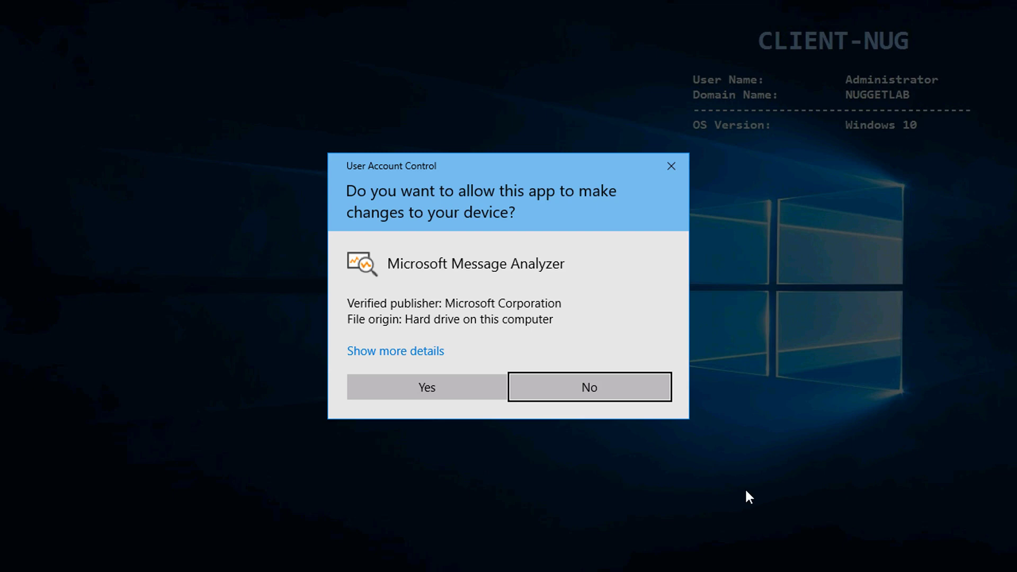
left_click(430, 387)
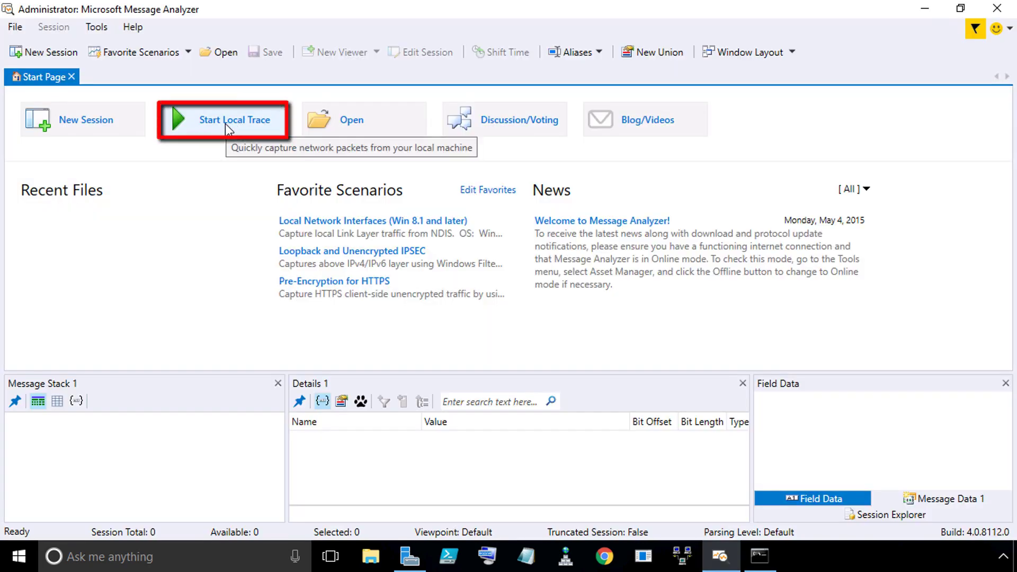
left_click(229, 127)
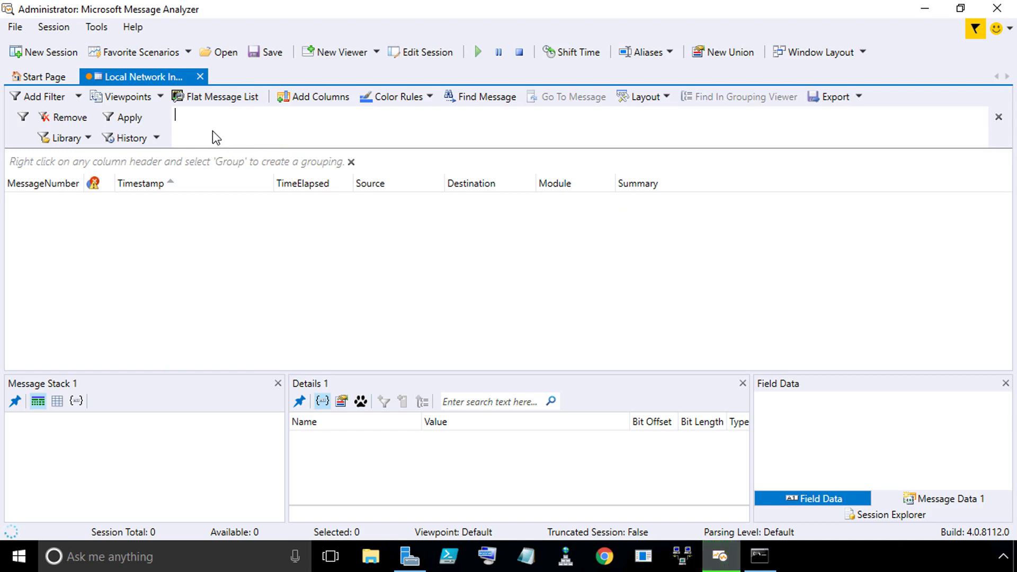
type("dns")
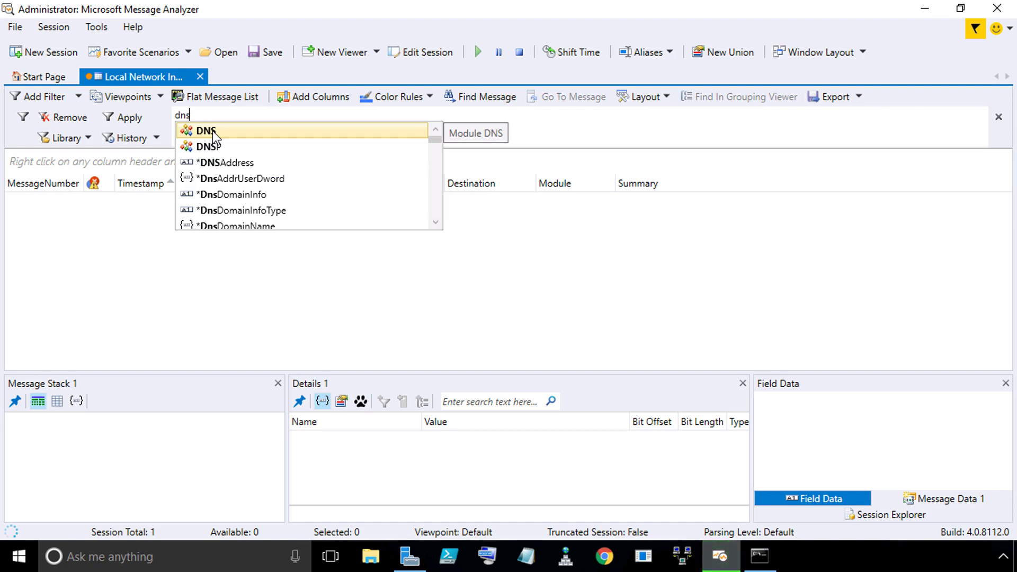
left_click(212, 132)
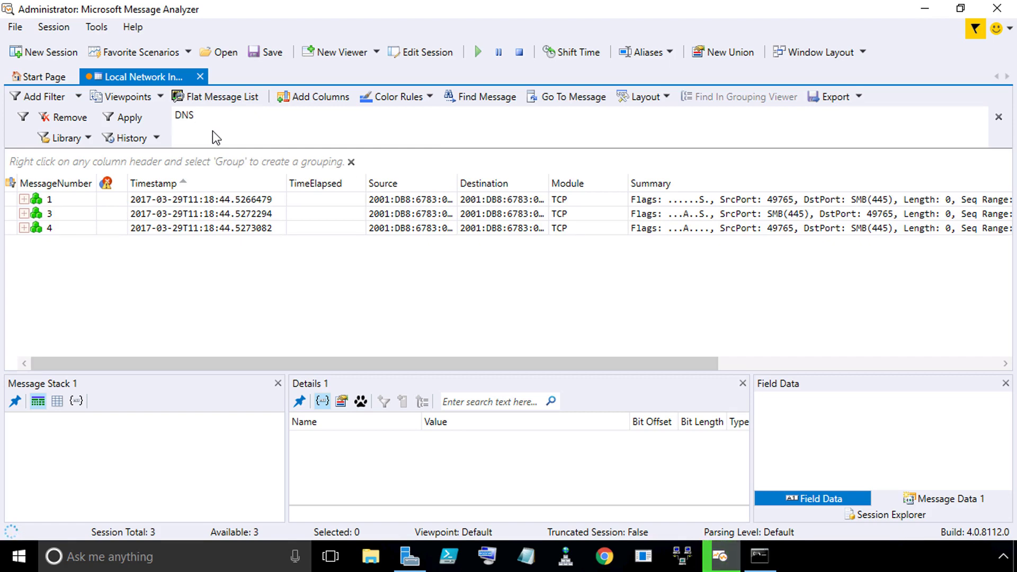
Recall the previous lookup in Command Prompt and change it to nslookup -type=a srv3.ipam.com.
left_click(760, 556)
left_click(544, 335)
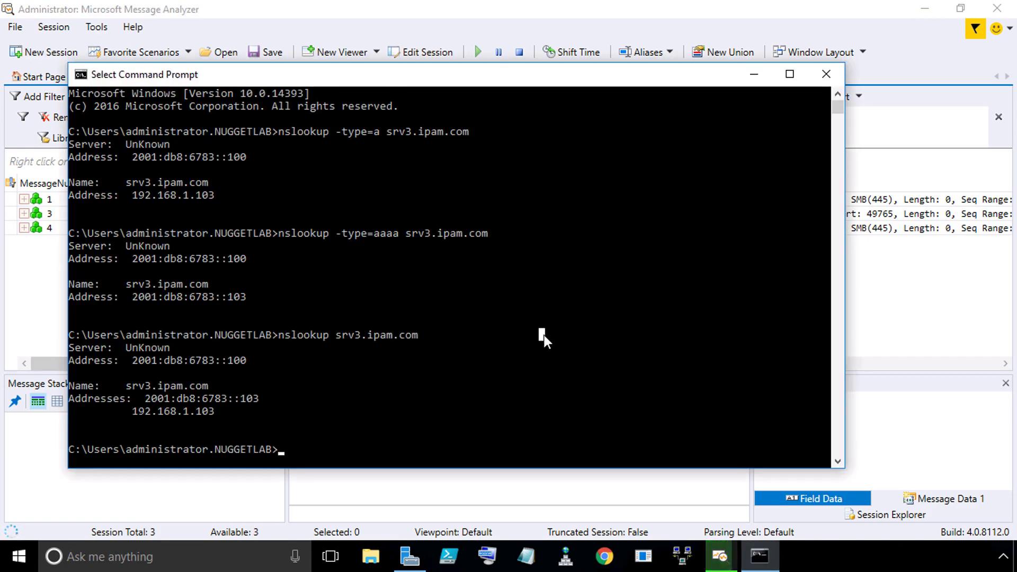
key("Up")
key("Up")
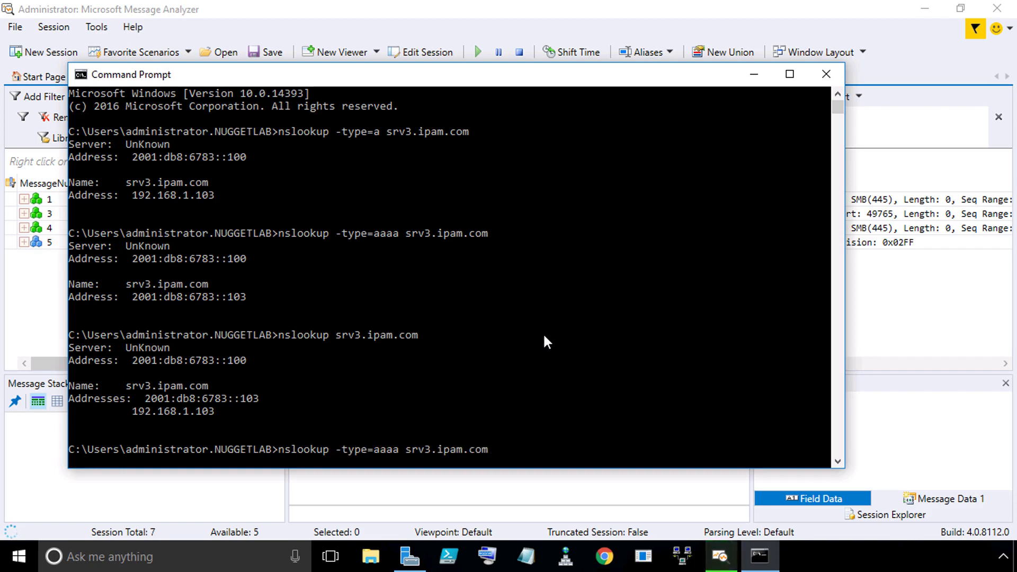
key("Up")
Annotate the -type=a option and srv3 name, clear the marks, then run the A-record lookup.
key("ctrl+2")
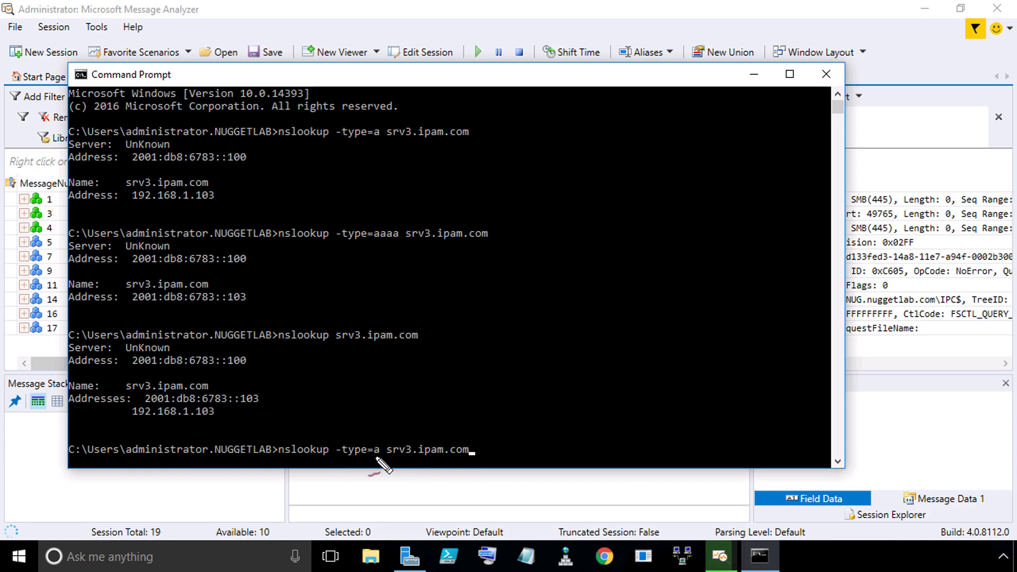
left_click_drag(380, 418, 384, 430)
left_click_drag(452, 413, 434, 439)
left_click_drag(433, 429, 447, 433)
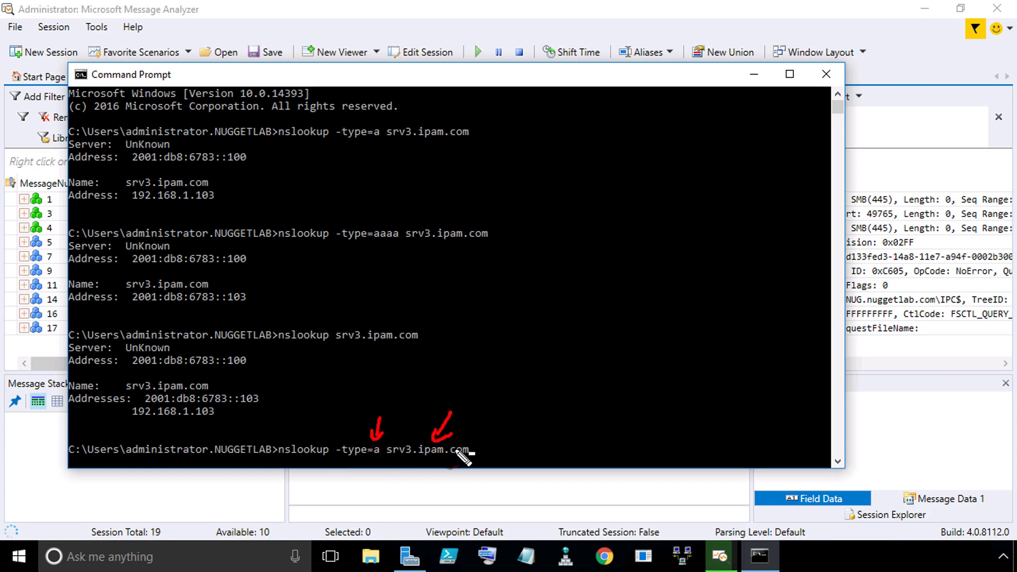
left_click_drag(390, 448, 381, 462)
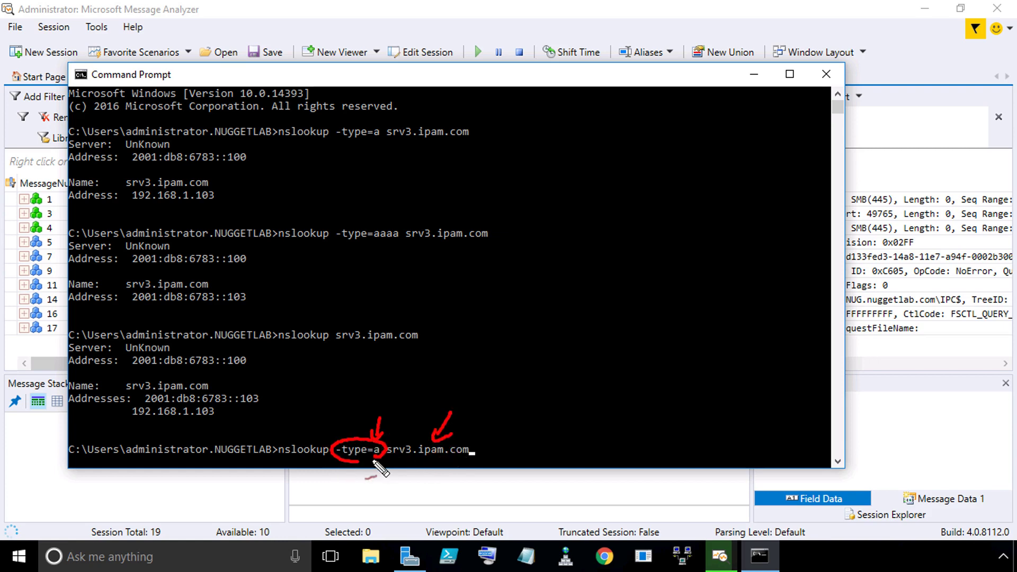
key("ctrl+z")
key("Escape")
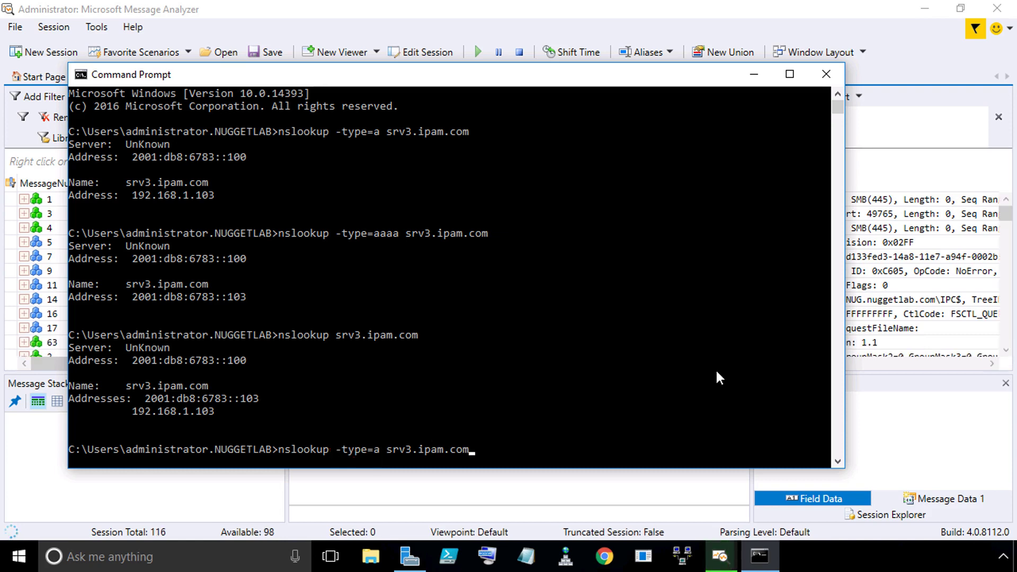
left_click(613, 360)
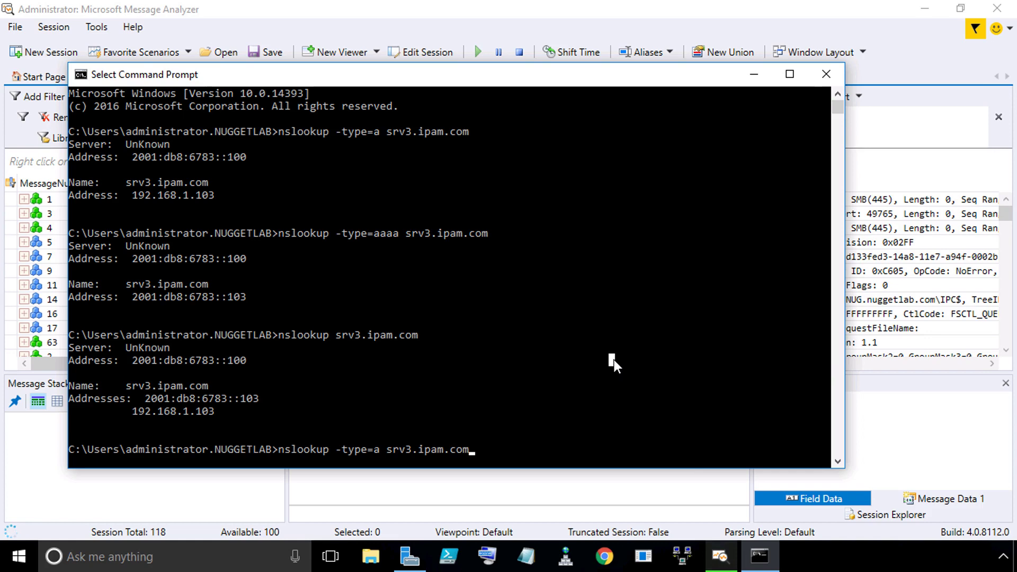
key("Escape")
key("Return")
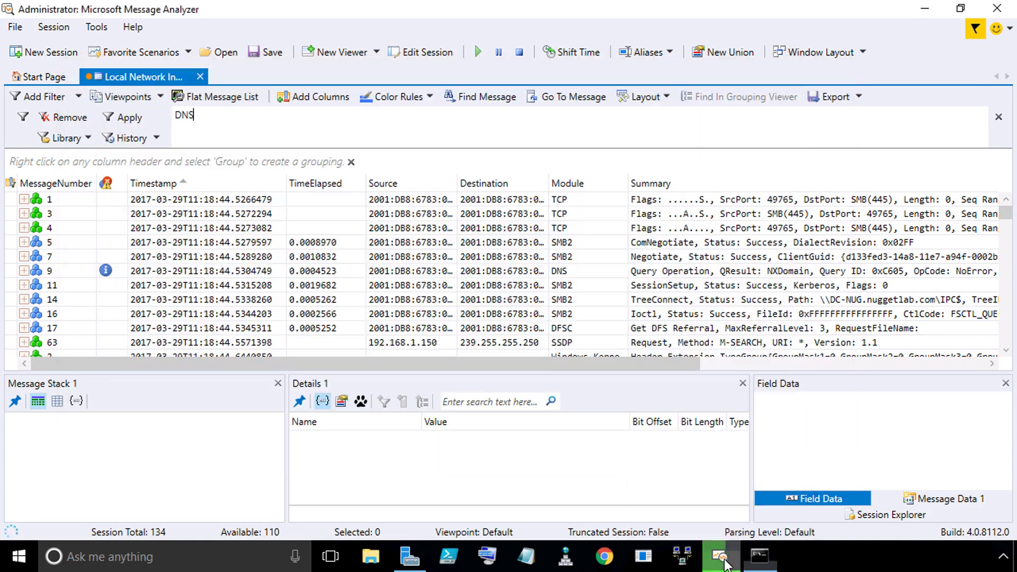
Stop the Message Analyzer network capture.
left_click(720, 556)
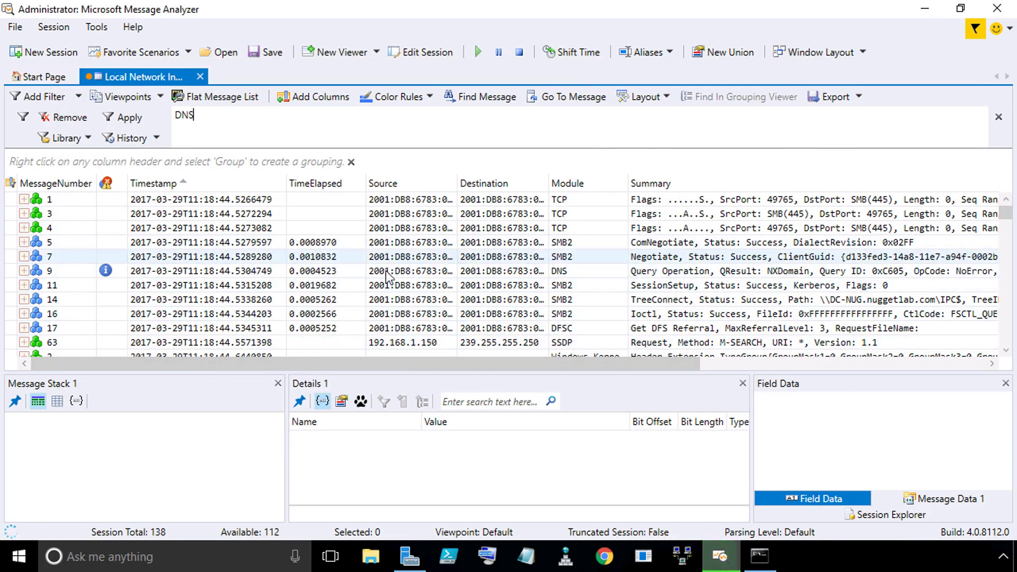
left_click(54, 29)
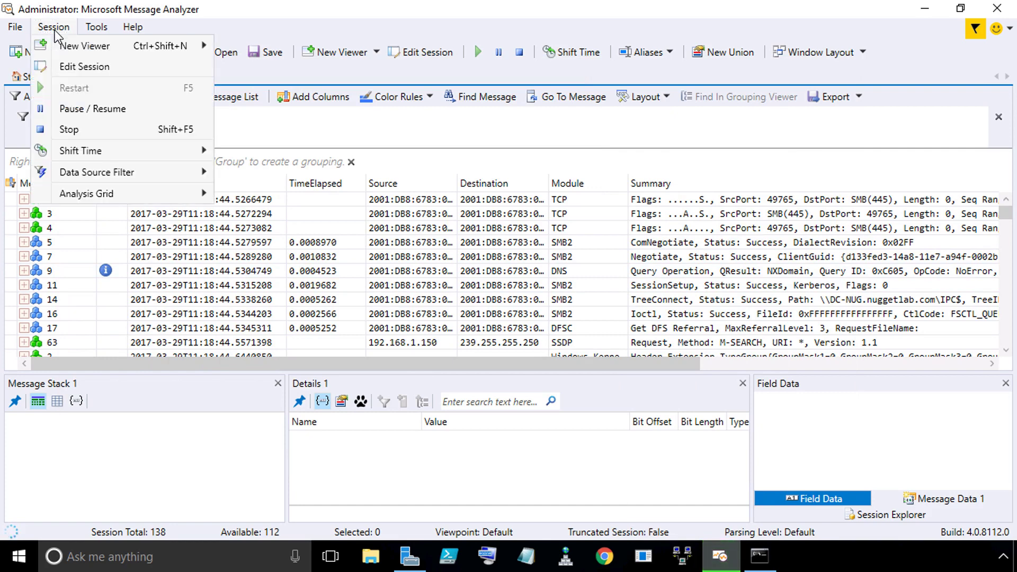
left_click(93, 129)
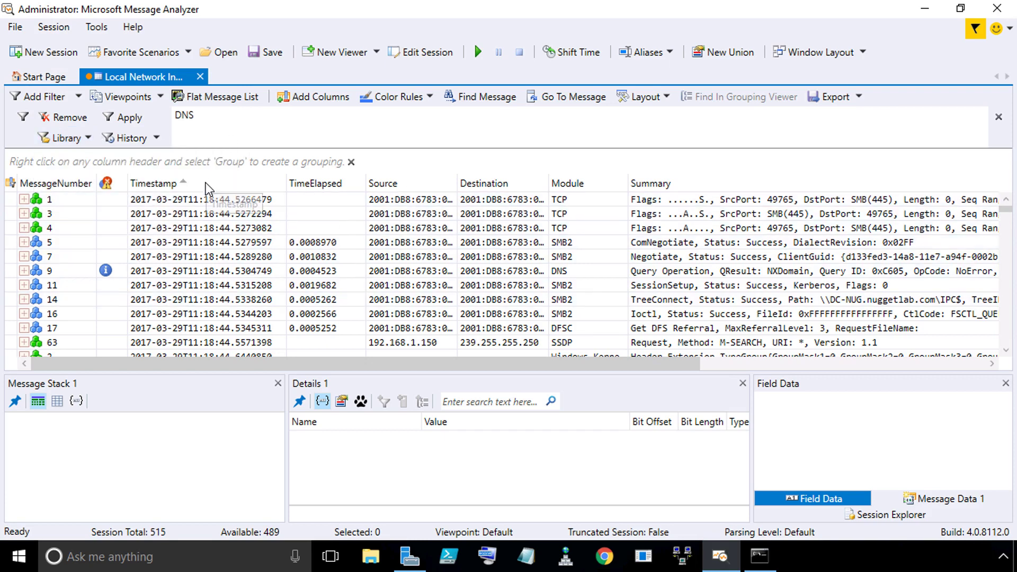
Remove the Timestamp column from the message list and select the DNS filter expression.
right_click(206, 182)
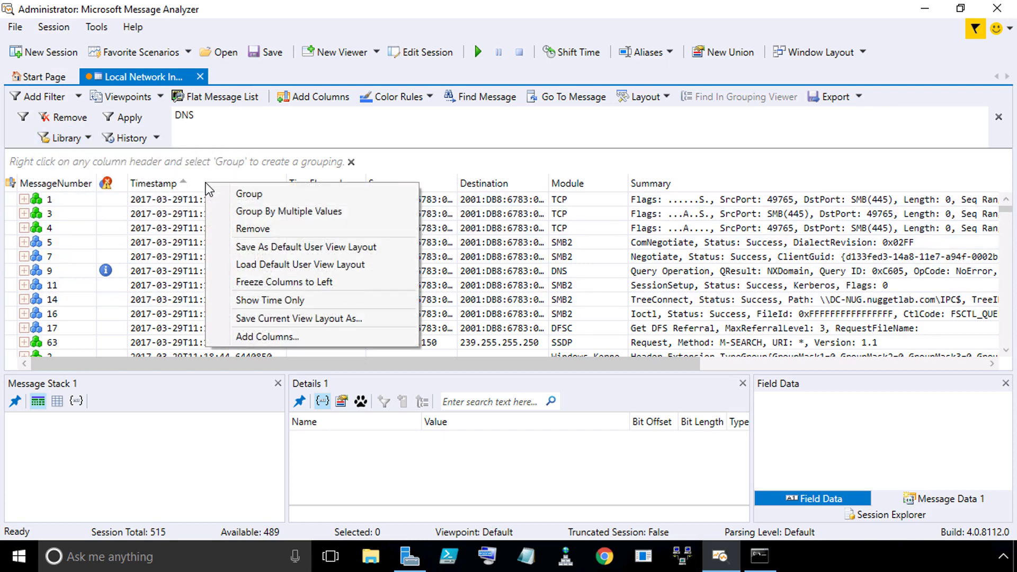
left_click(251, 228)
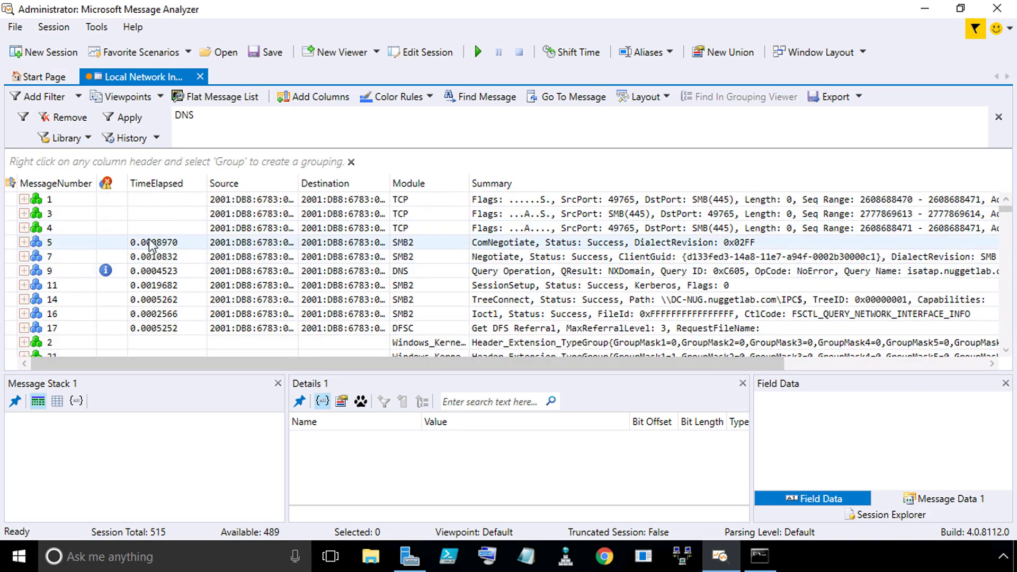
left_click(202, 119)
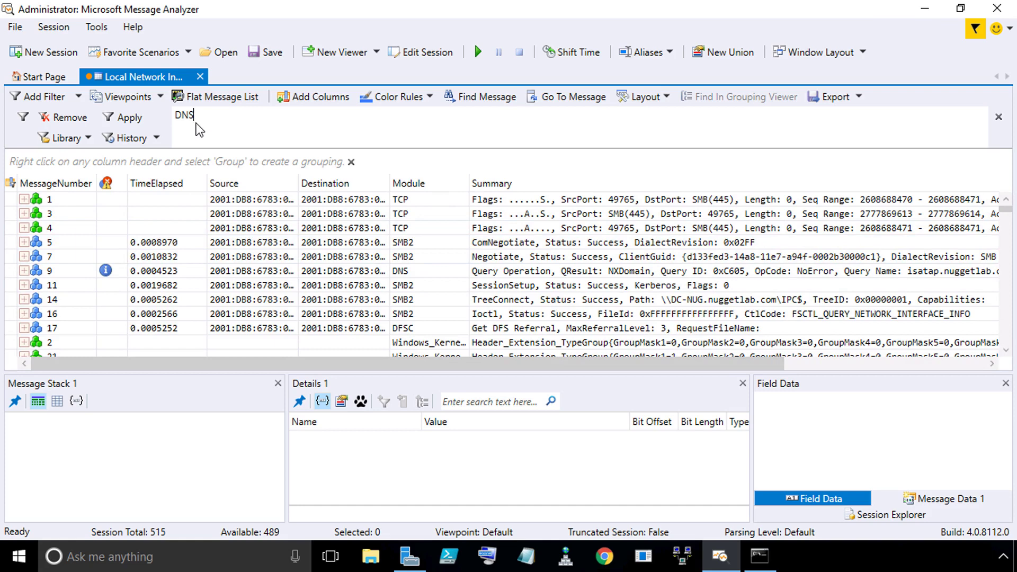
Apply the DNS filter and widen the Source and Destination columns to show full addresses.
left_click(133, 123)
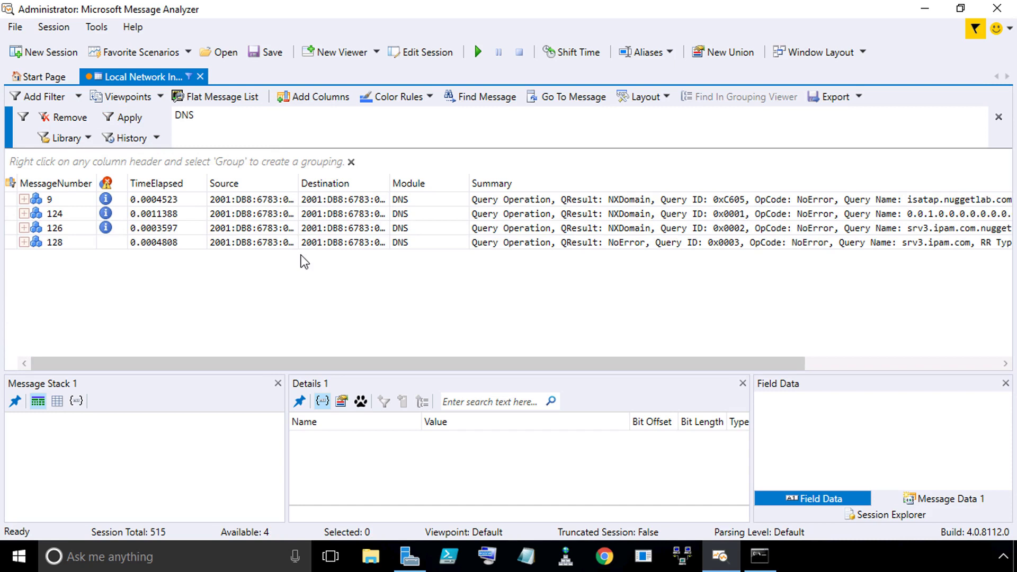
left_click_drag(298, 185, 411, 190)
left_click(305, 201)
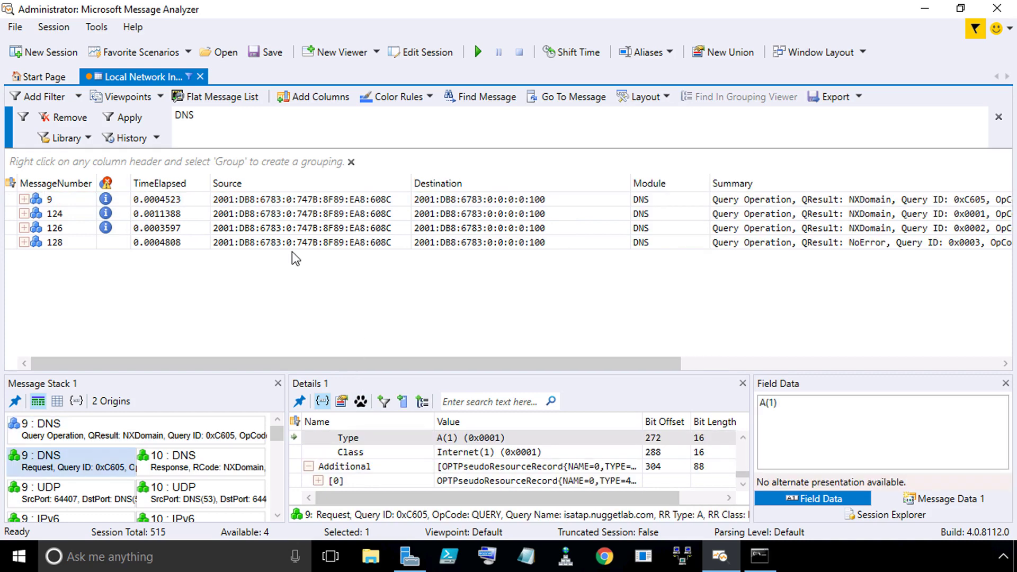
Inspect DNS message 128, highlighting its srv3 QueryName and A(1) record type.
left_click(53, 243)
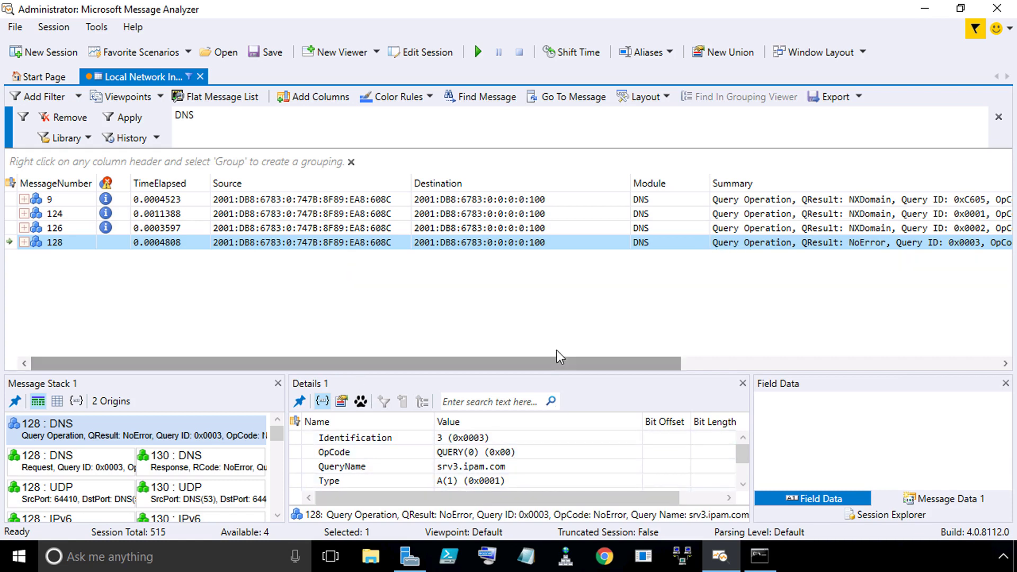
left_click_drag(321, 476, 359, 476)
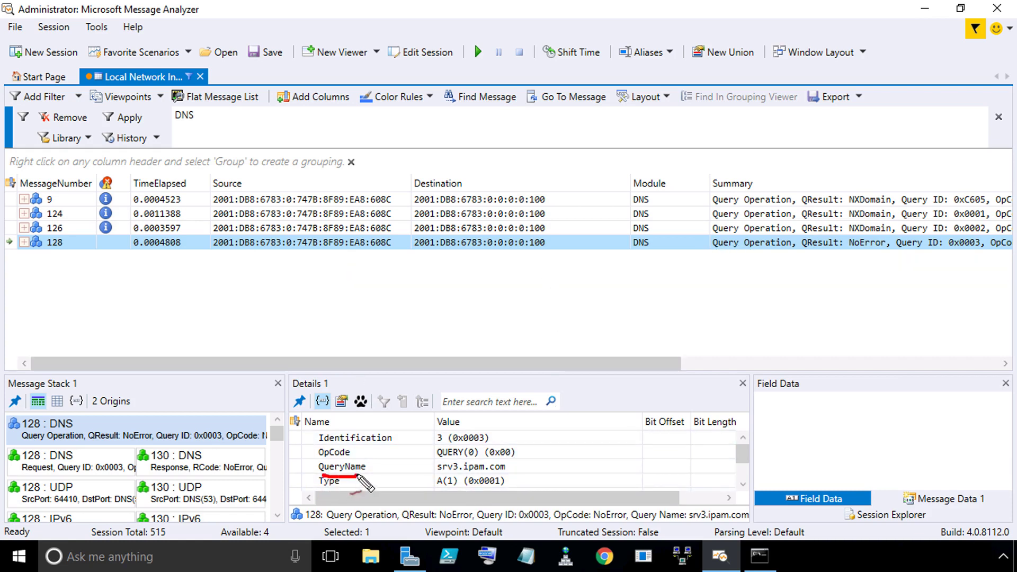
left_click_drag(439, 475, 505, 469)
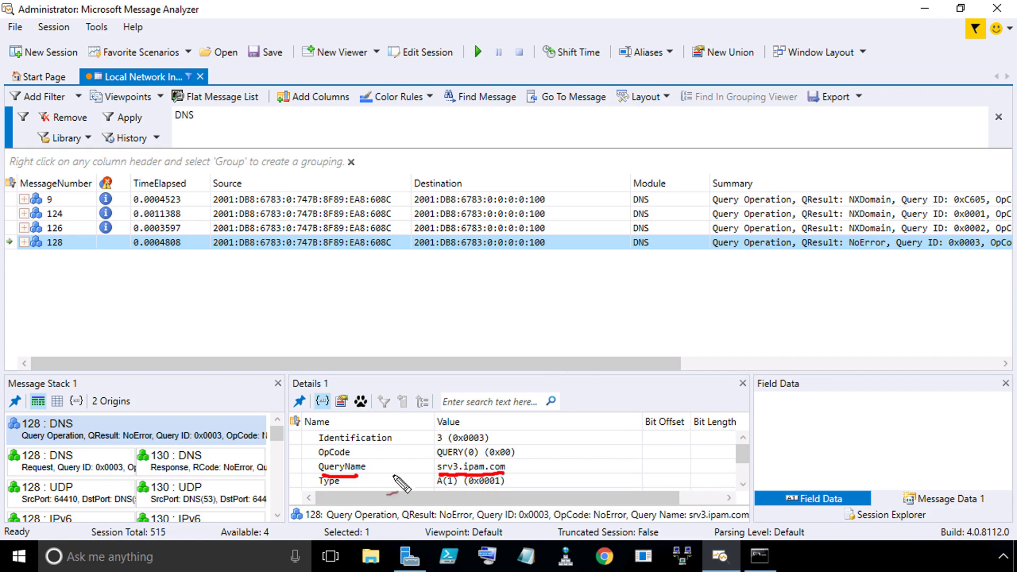
mouse_move(359, 476)
left_mouse_down()
mouse_move(332, 490)
mouse_move(345, 473)
left_mouse_up()
left_click_drag(450, 473, 444, 492)
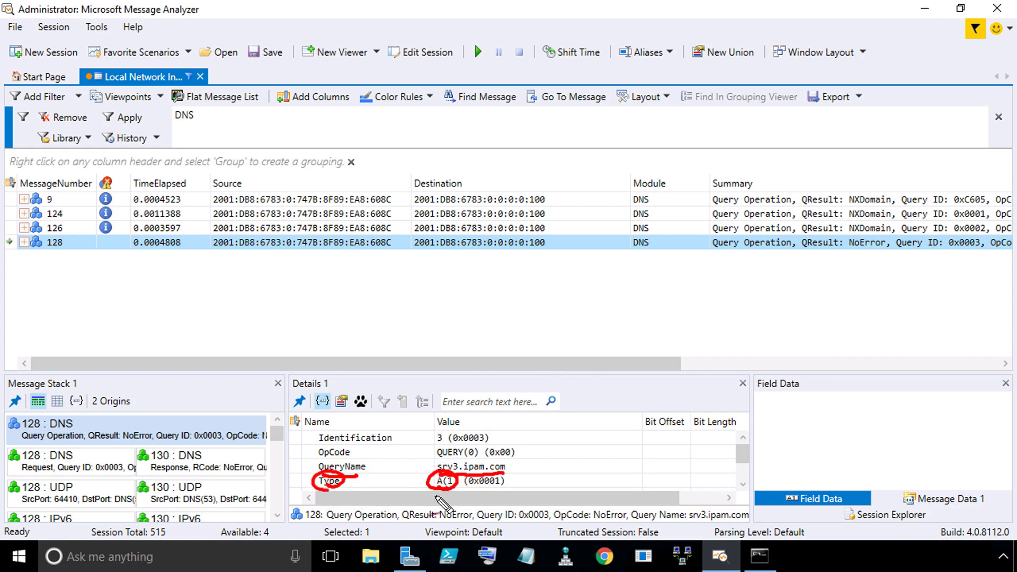
key("Escape")
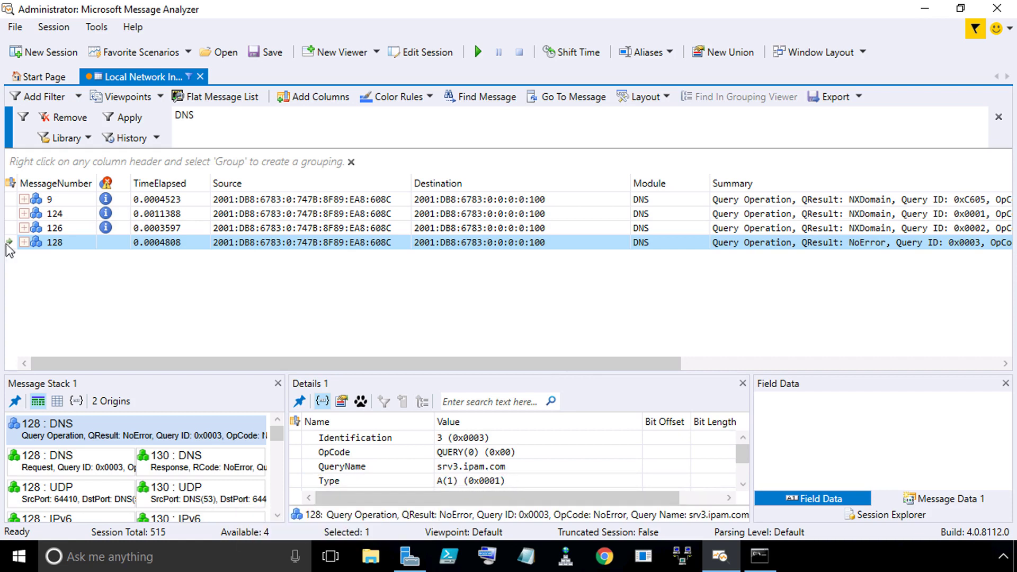
Expand message 128 into request and response and reveal the Answer RData 192.168.1.103.
left_click(23, 242)
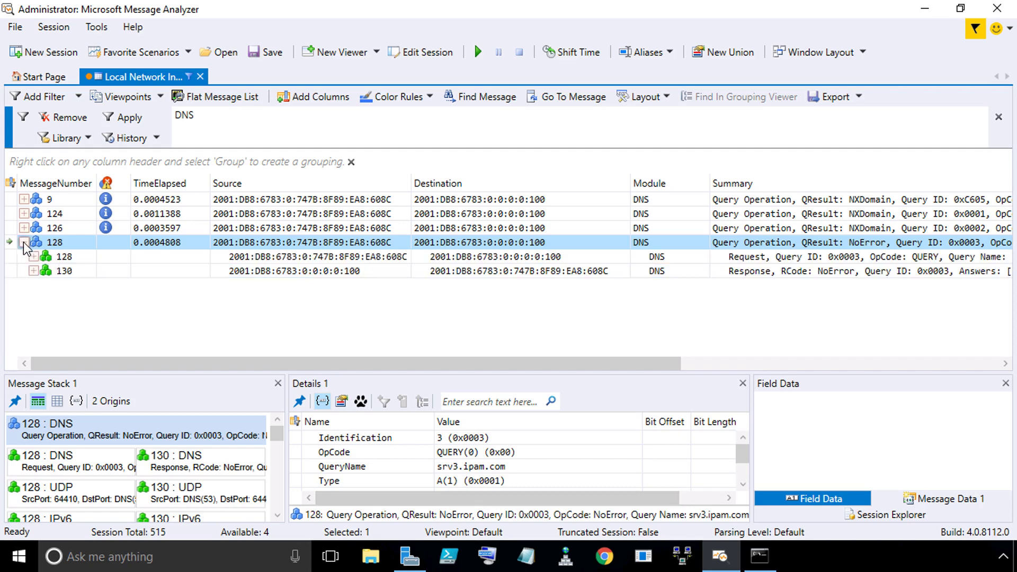
left_click(65, 256)
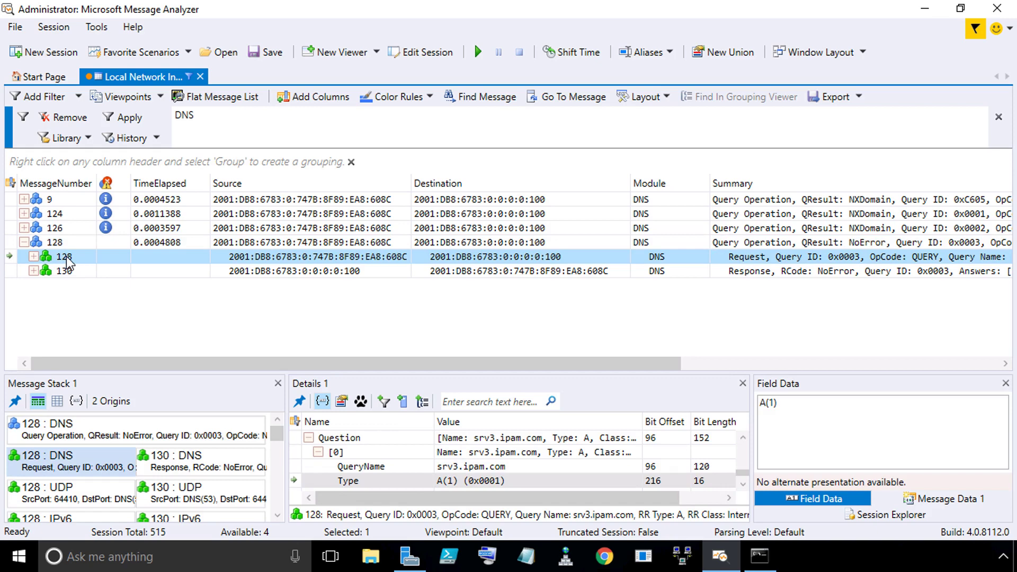
left_click(68, 272)
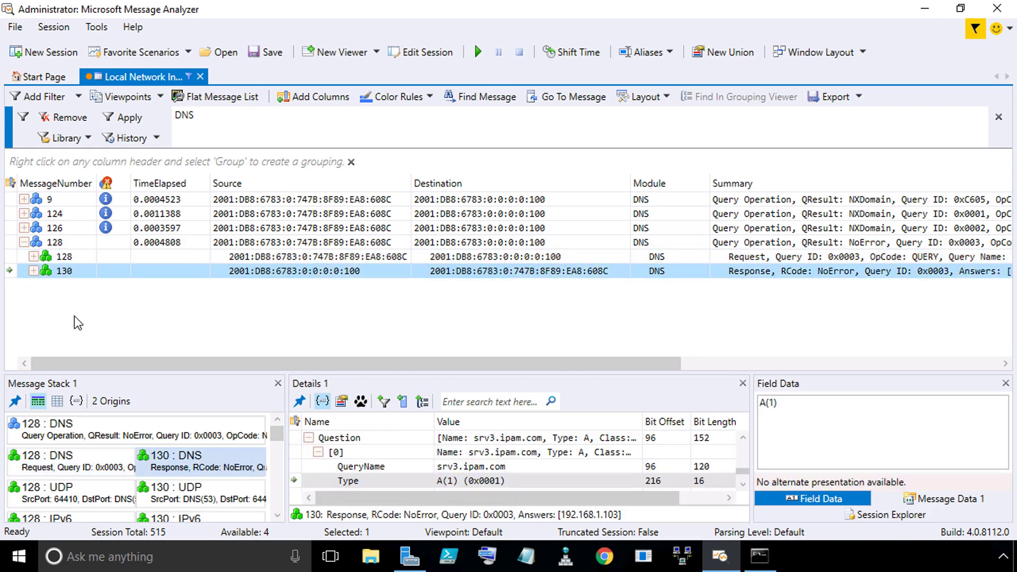
left_click(744, 484)
left_click(744, 485)
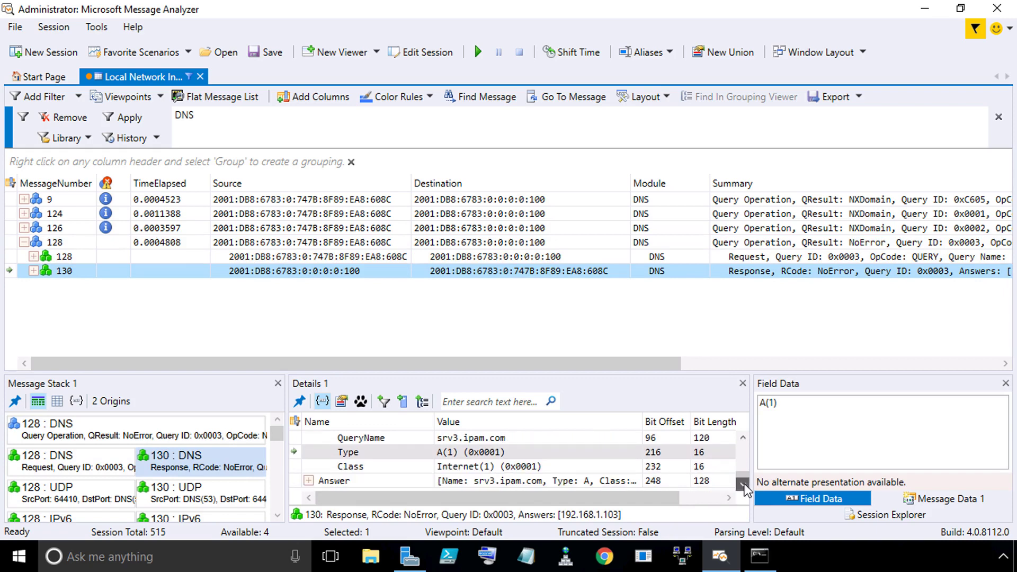
left_click(308, 480)
scroll(744, 484, "down", 2)
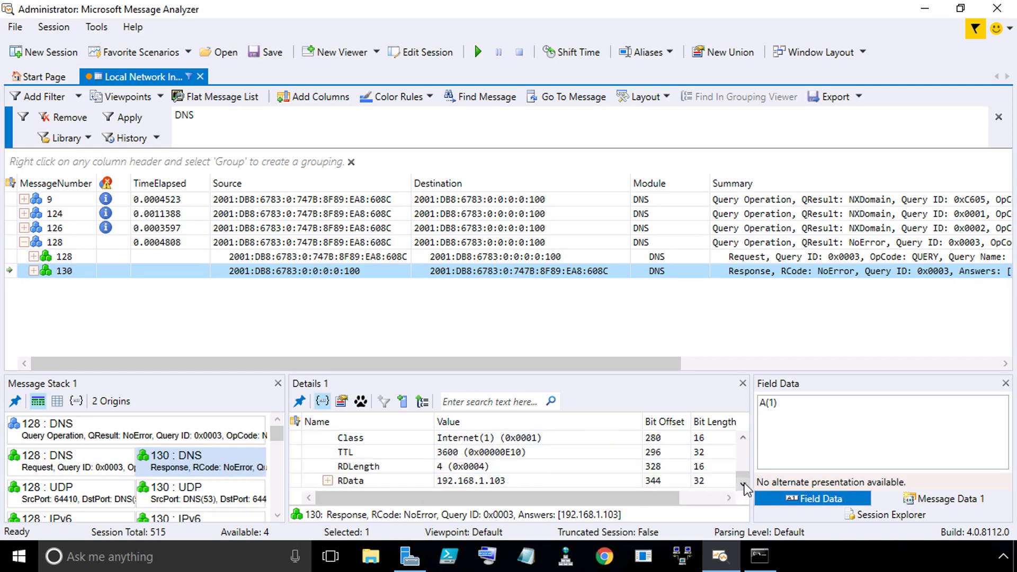
left_click(466, 482)
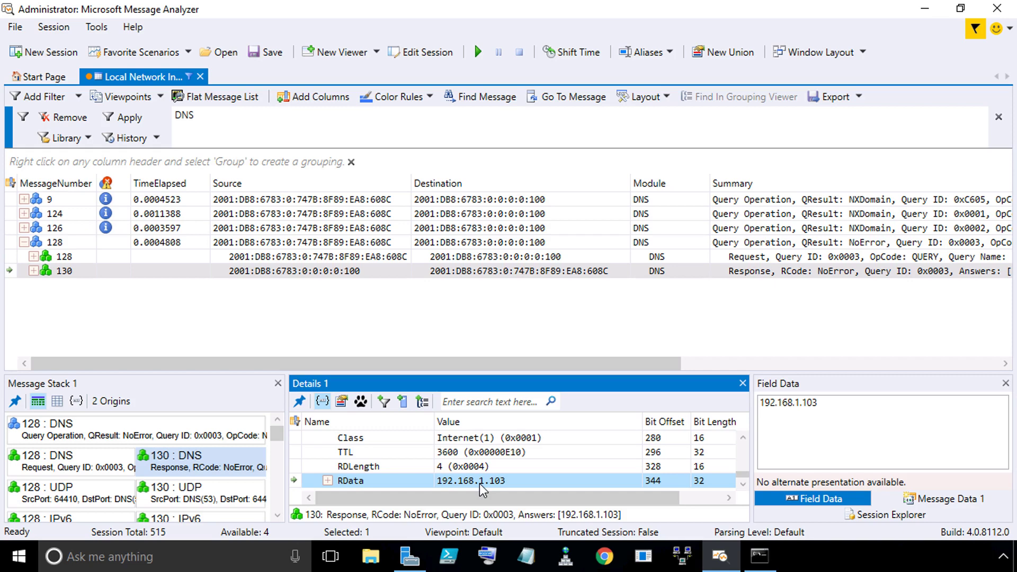
Exit Message Analyzer without saving and minimize Command Prompt to reveal Server Manager.
left_click(15, 27)
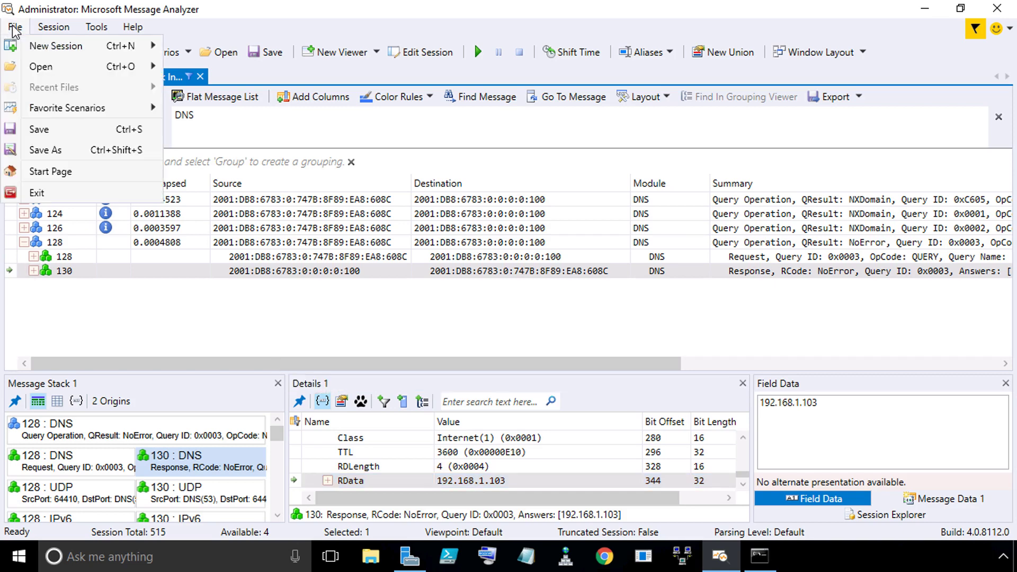
left_click(45, 198)
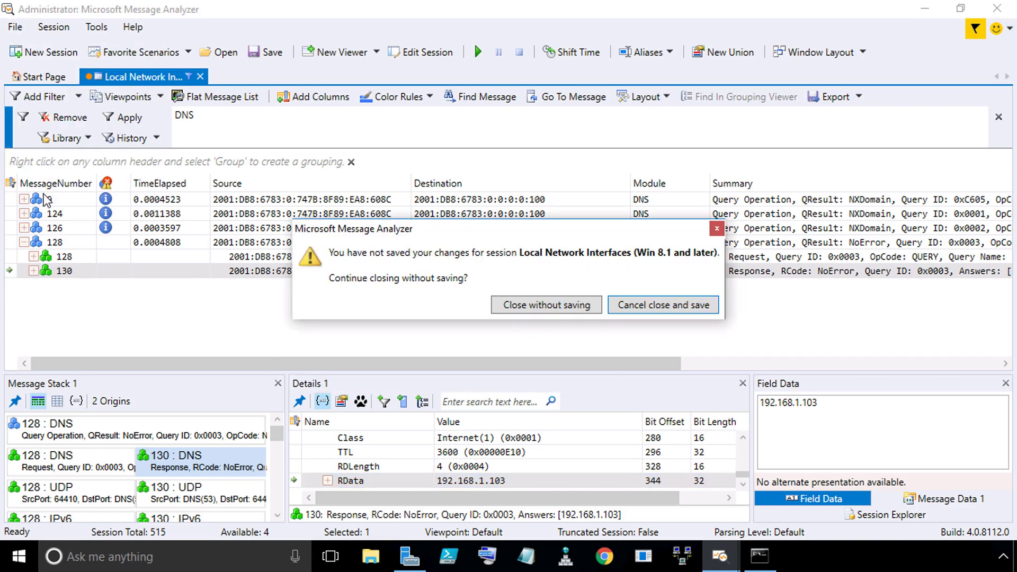
left_click(561, 305)
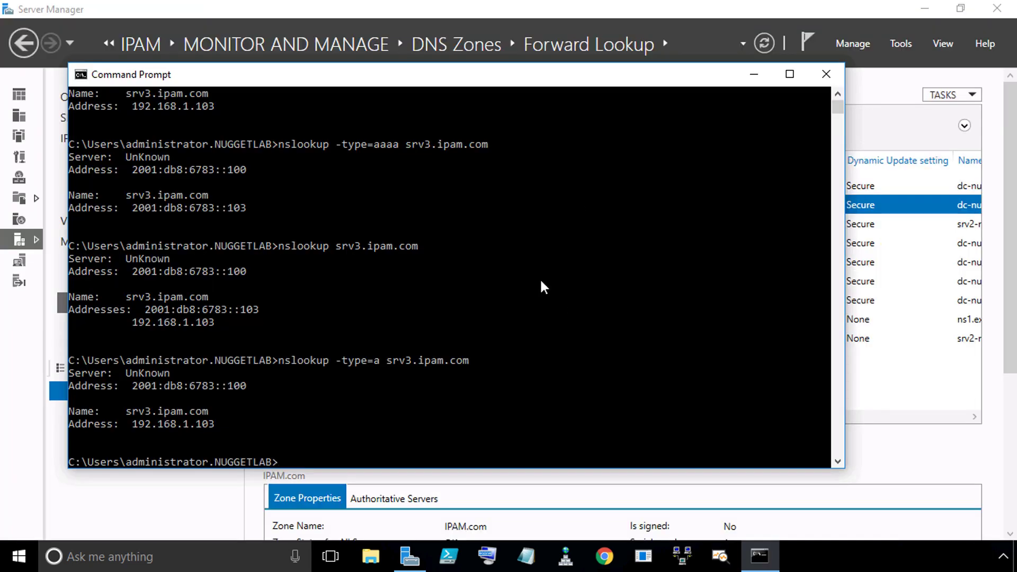
left_click(755, 75)
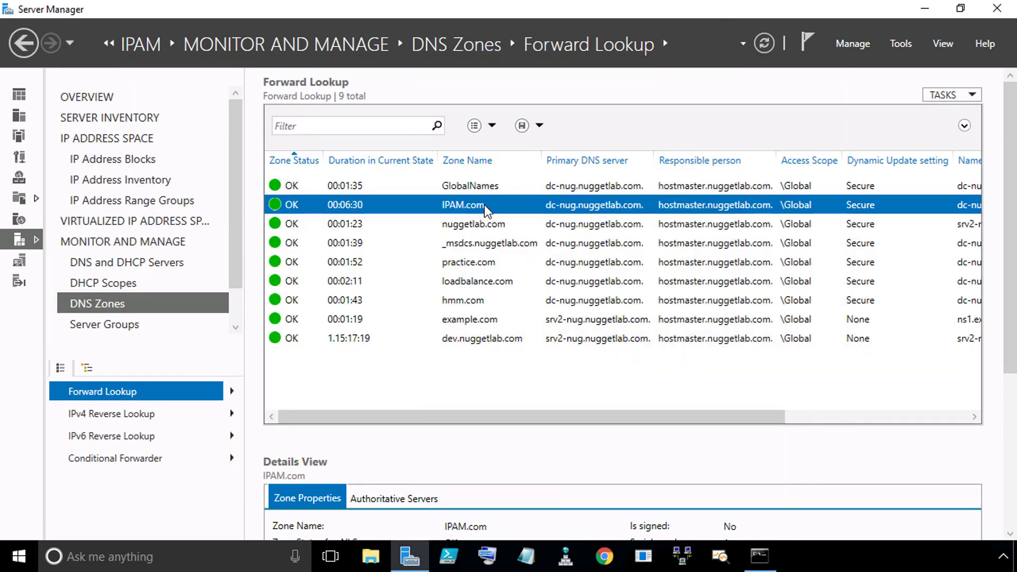
Start creating a new DNS zone on the srv2-nug DNS server.
left_click(125, 269)
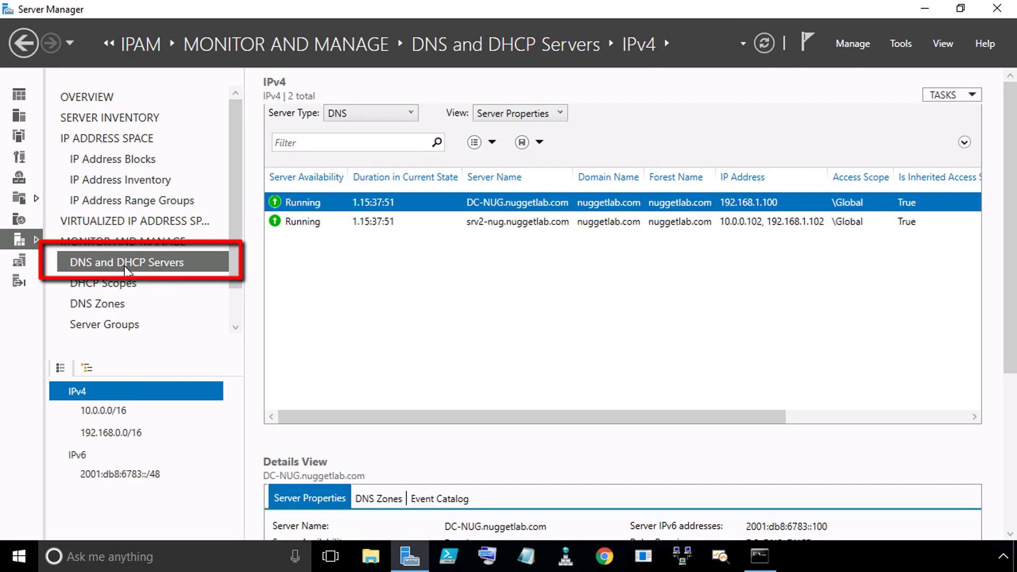
left_click(411, 113)
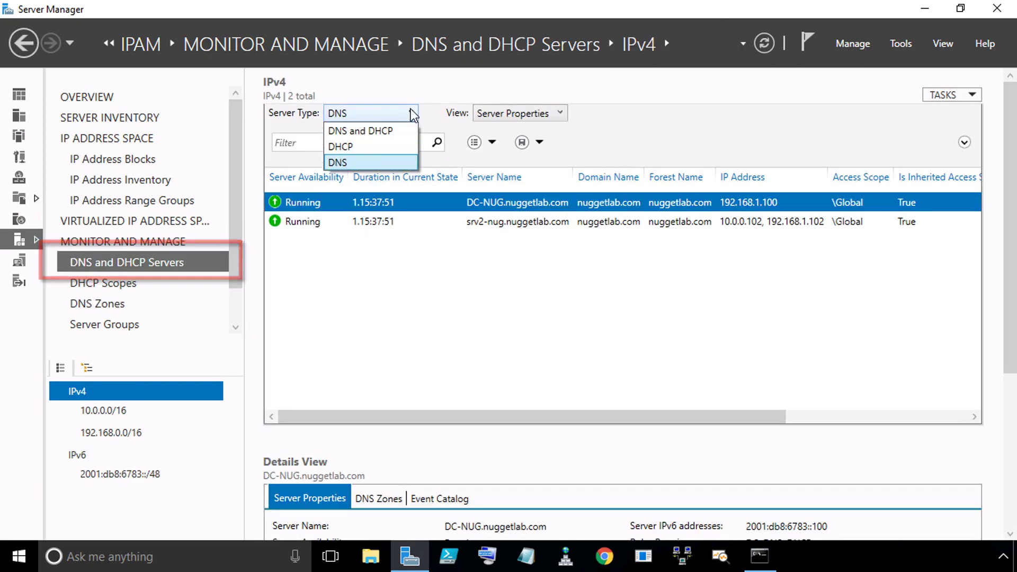
left_click(372, 163)
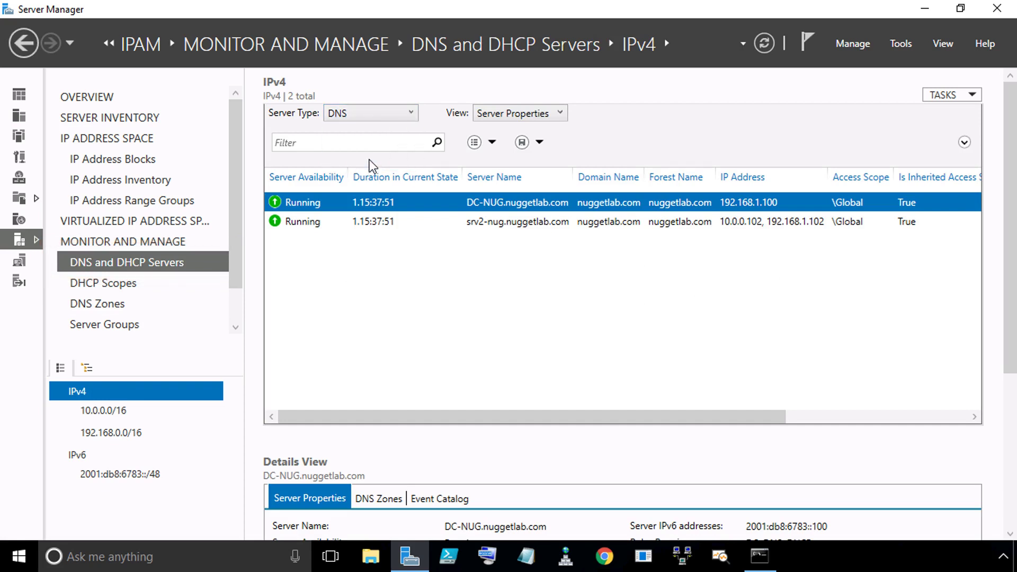
left_click(513, 225)
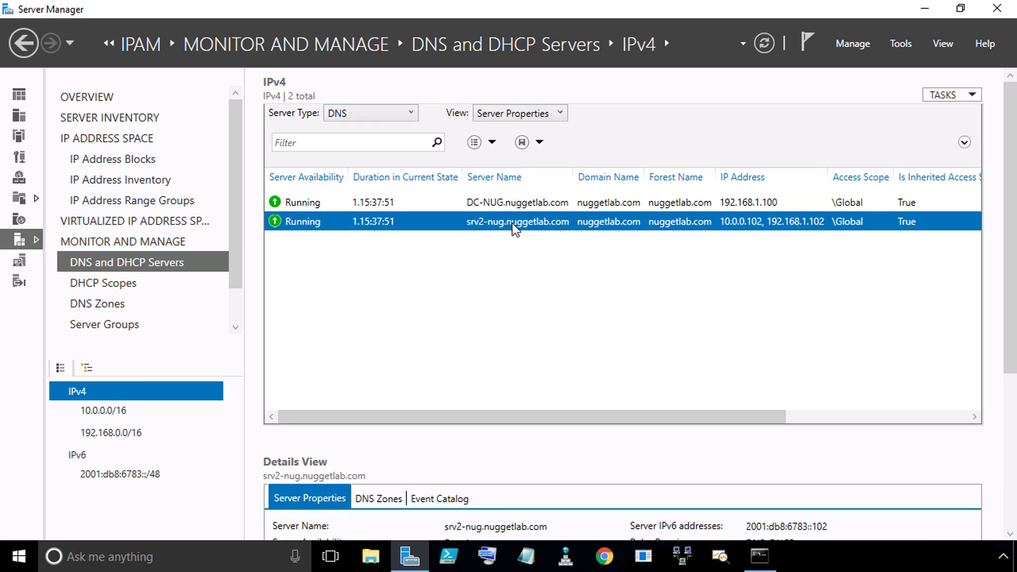
right_click(512, 224)
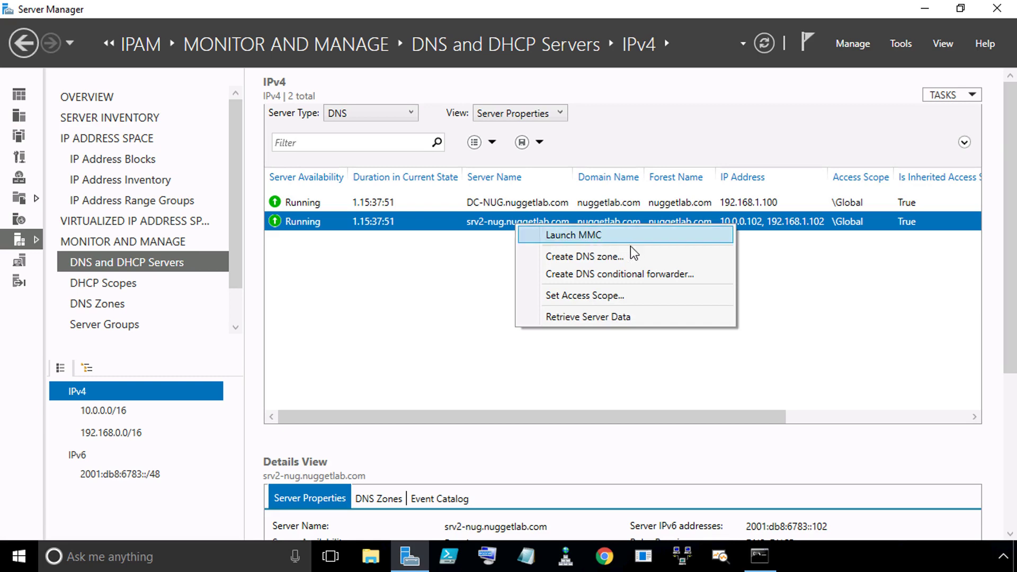
left_click(647, 259)
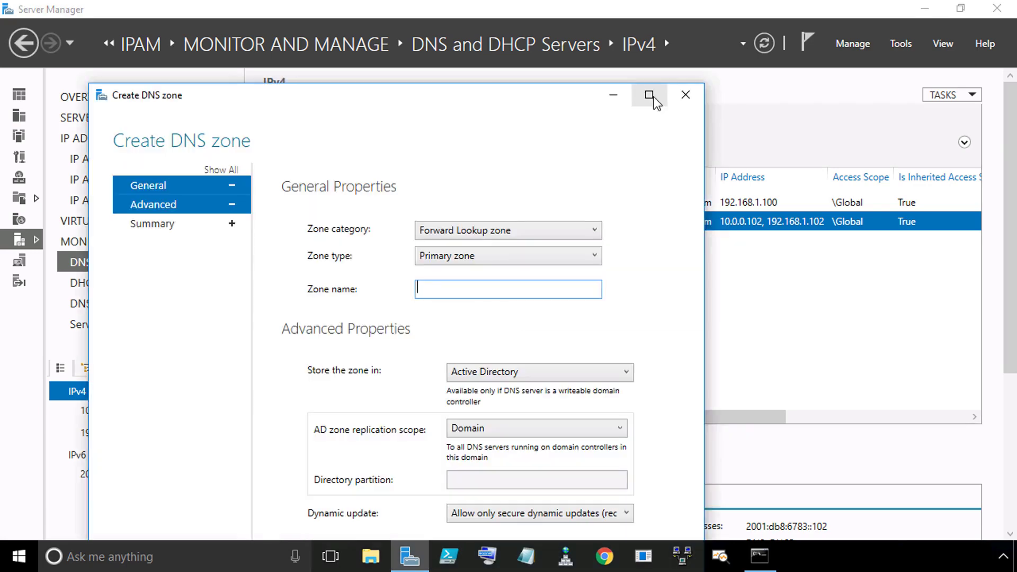
Make the new zone a secondary zone named IPAM.com.
left_click(651, 96)
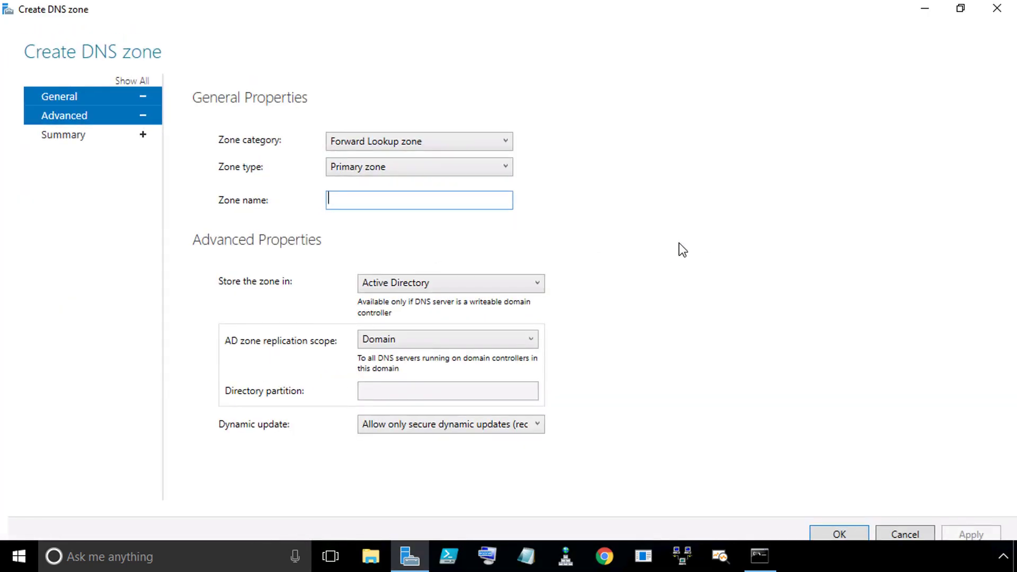
left_click(438, 170)
left_click(418, 201)
left_click(417, 199)
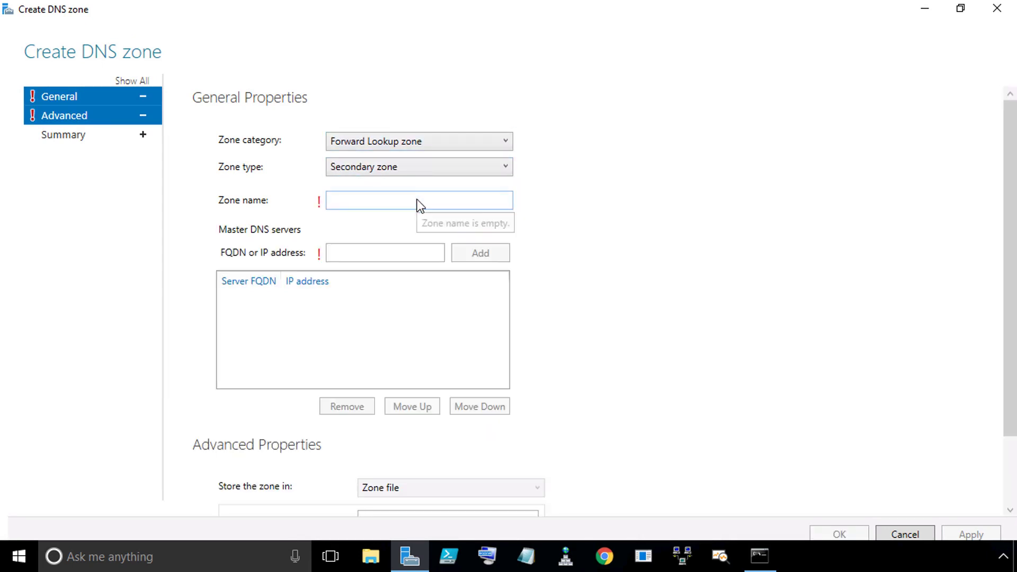
type("IPAM.com")
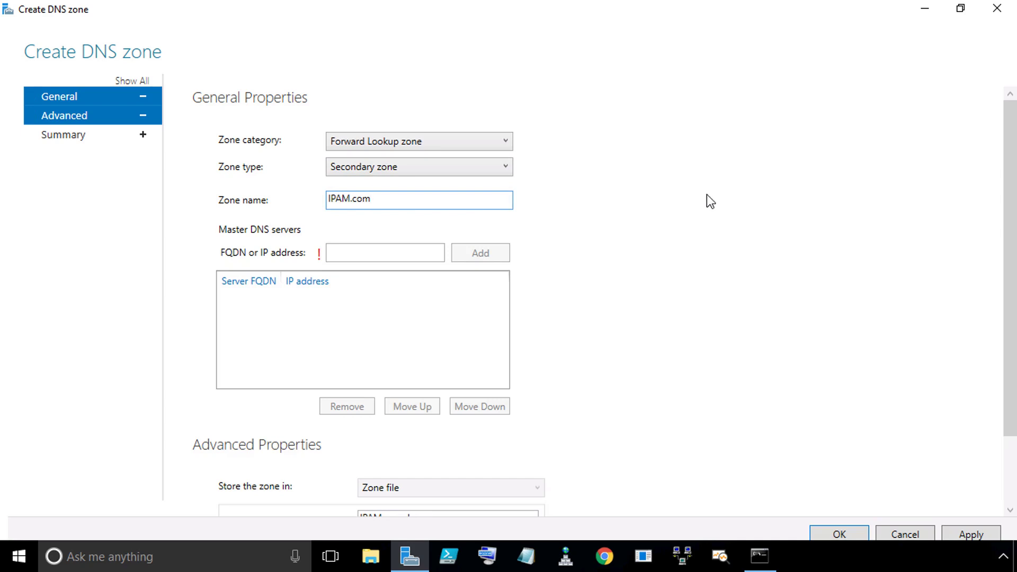
Add dc-nug.nuggetlab.com as master server, remove its IPv6 entry, and apply the zone settings.
left_click(352, 249)
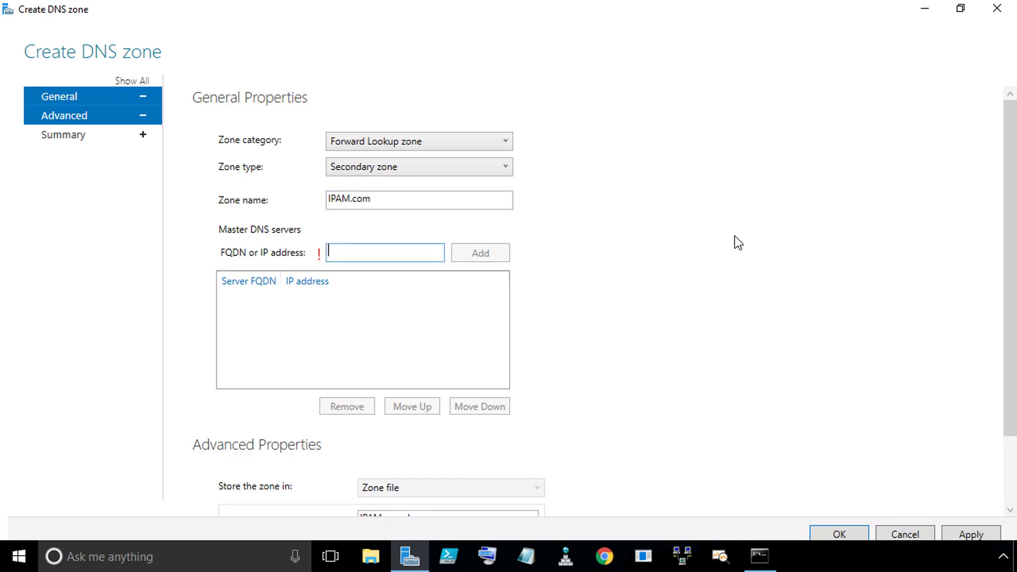
type("d")
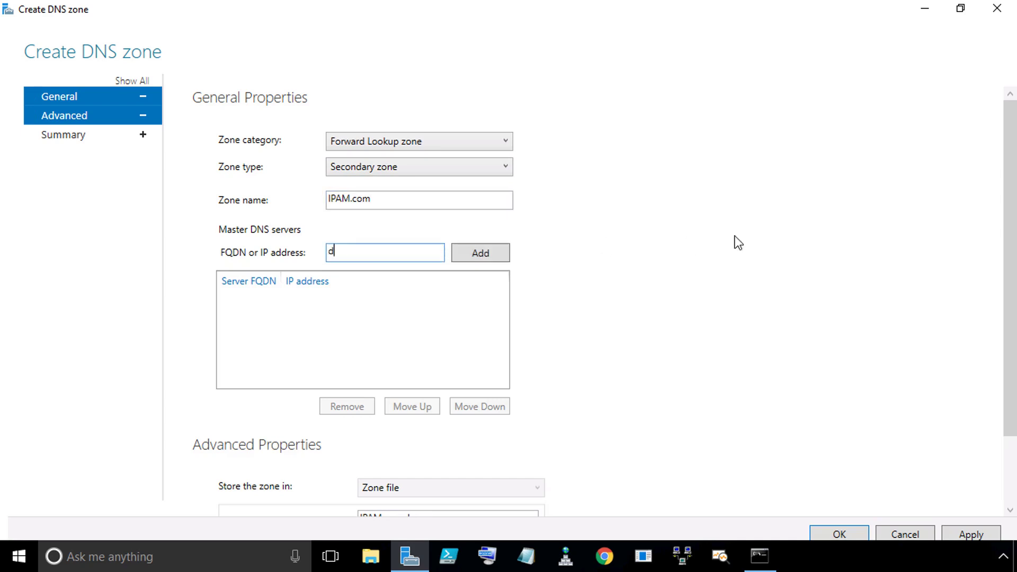
type("c-nug.nuggetlab.com")
left_click(489, 260)
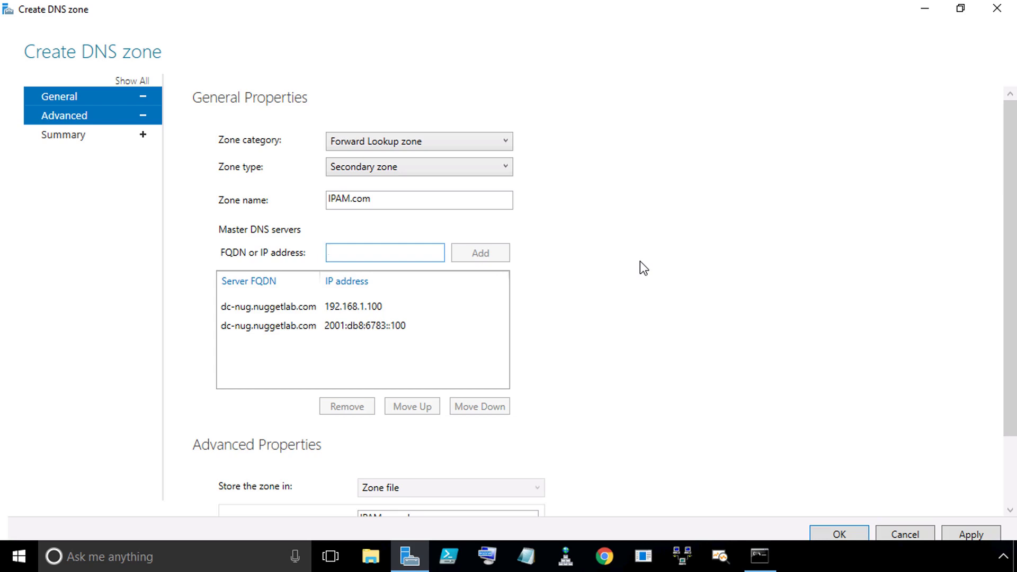
left_click_drag(634, 280, 643, 276)
mouse_move(358, 340)
left_mouse_down()
mouse_move(391, 339)
mouse_move(230, 294)
mouse_move(421, 345)
left_mouse_up()
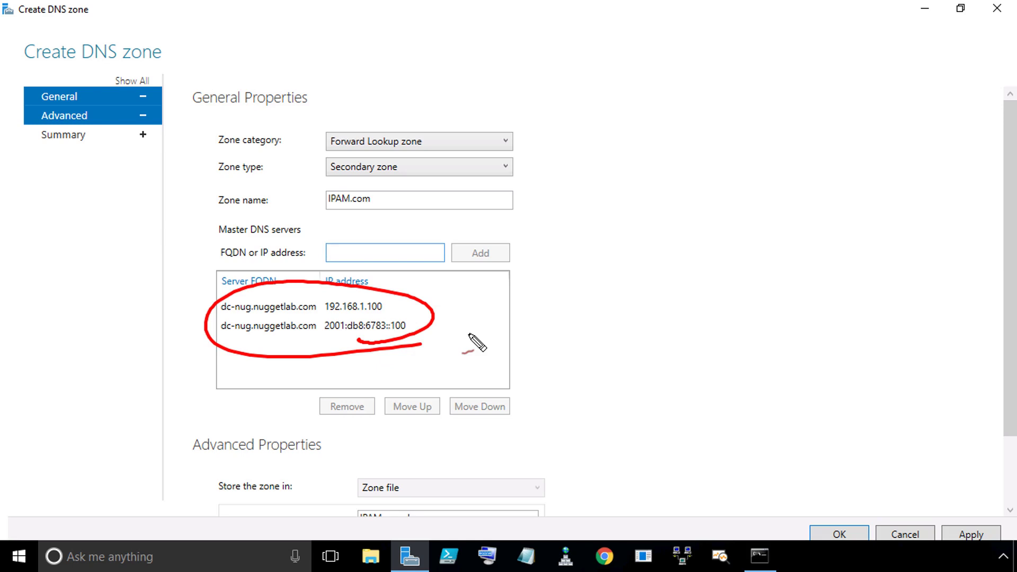
key("Escape")
left_click(343, 326)
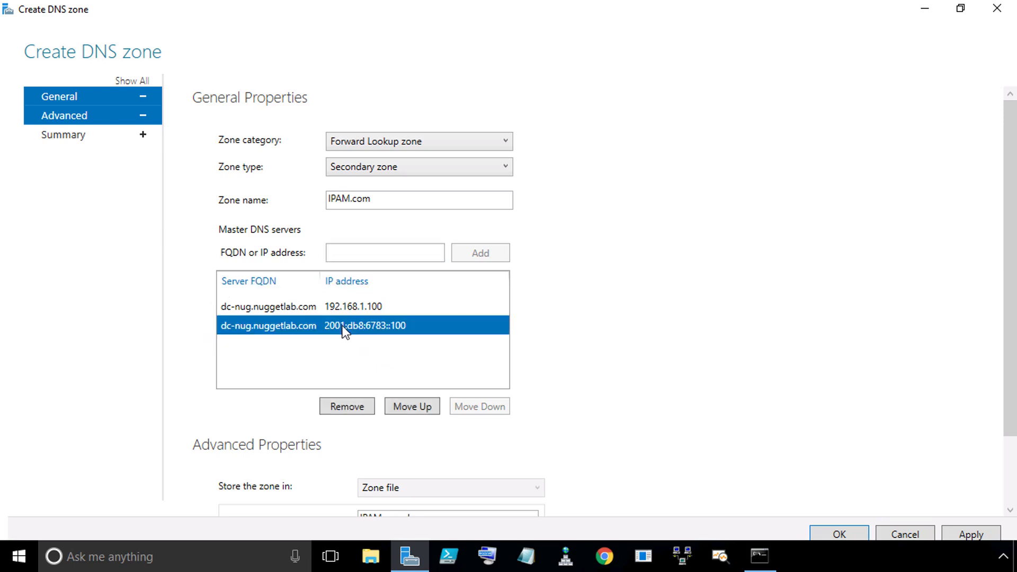
left_click(336, 411)
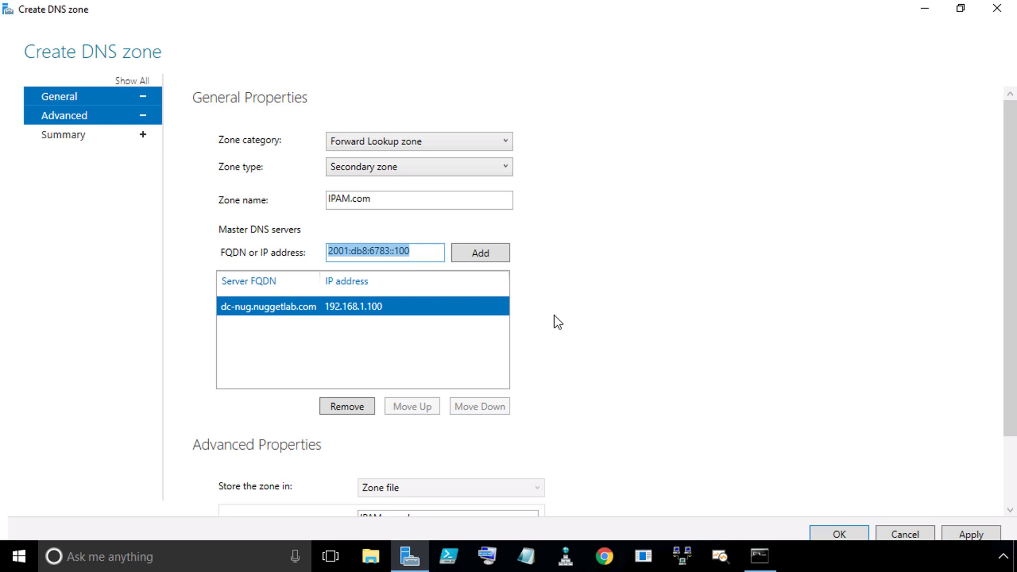
scroll(555, 316, "down", 3)
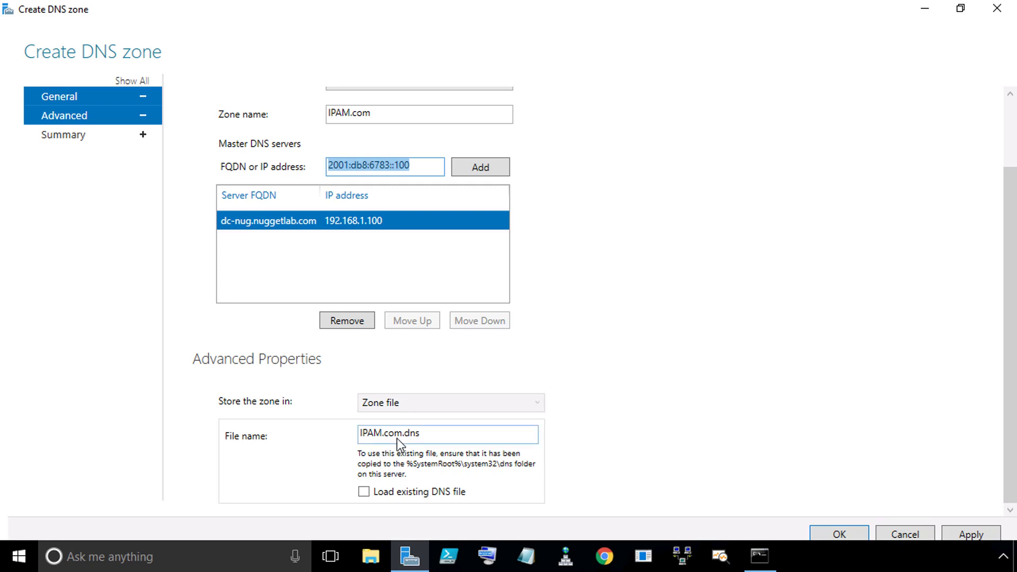
left_click(968, 536)
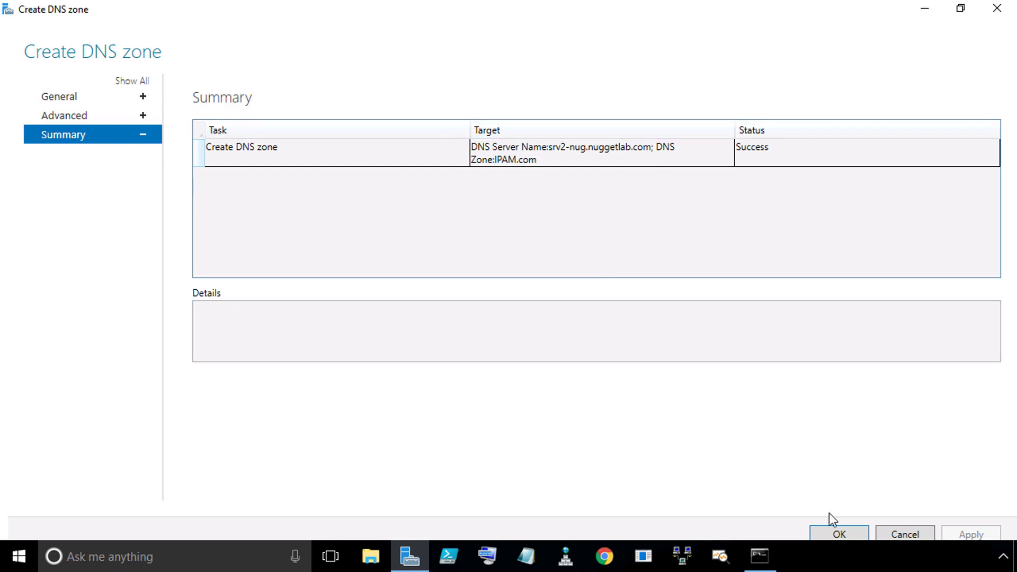
Close the zone creation dialog and retrieve fresh server data via TASKS.
left_click(841, 534)
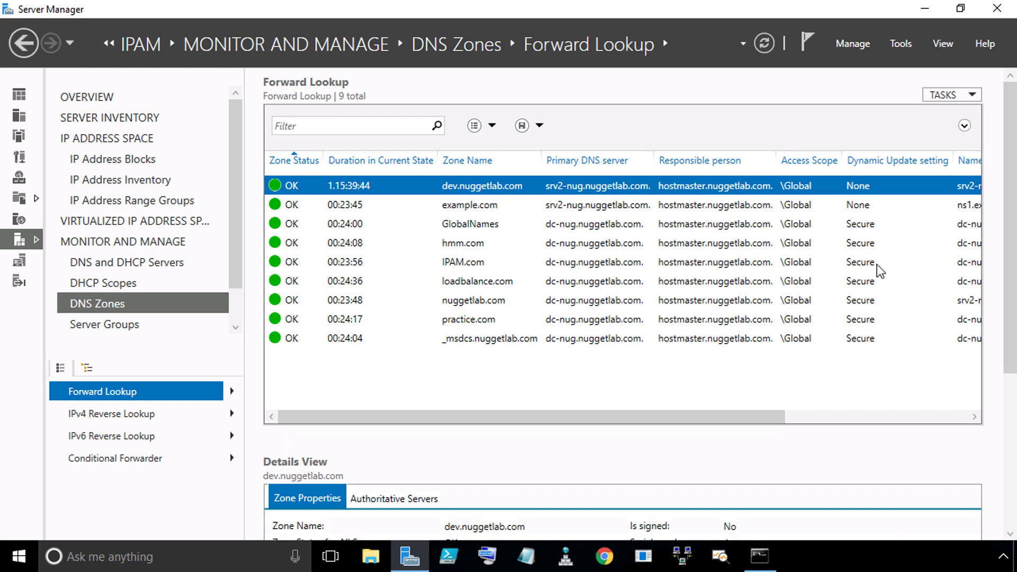
left_click(967, 100)
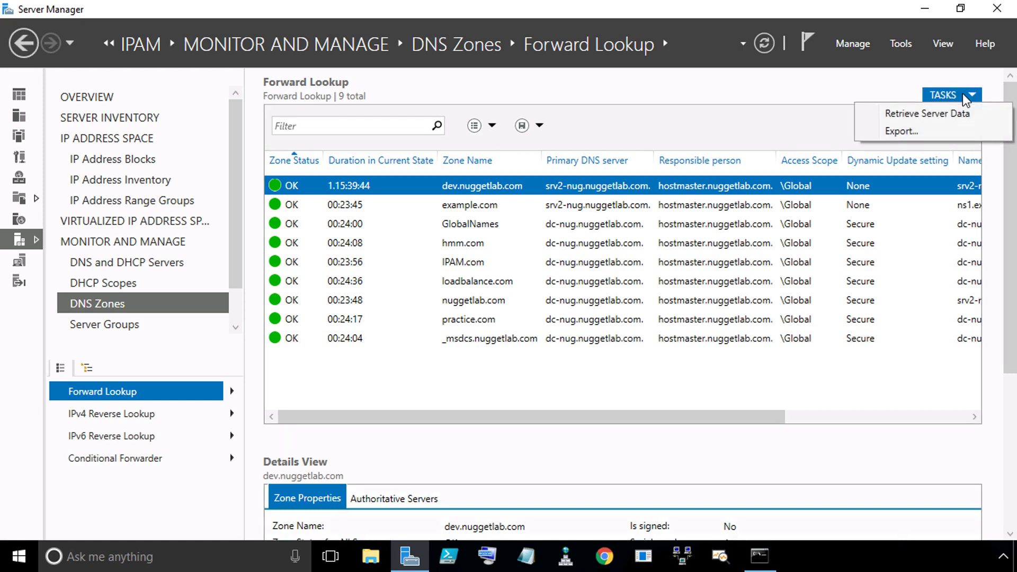
left_click(978, 117)
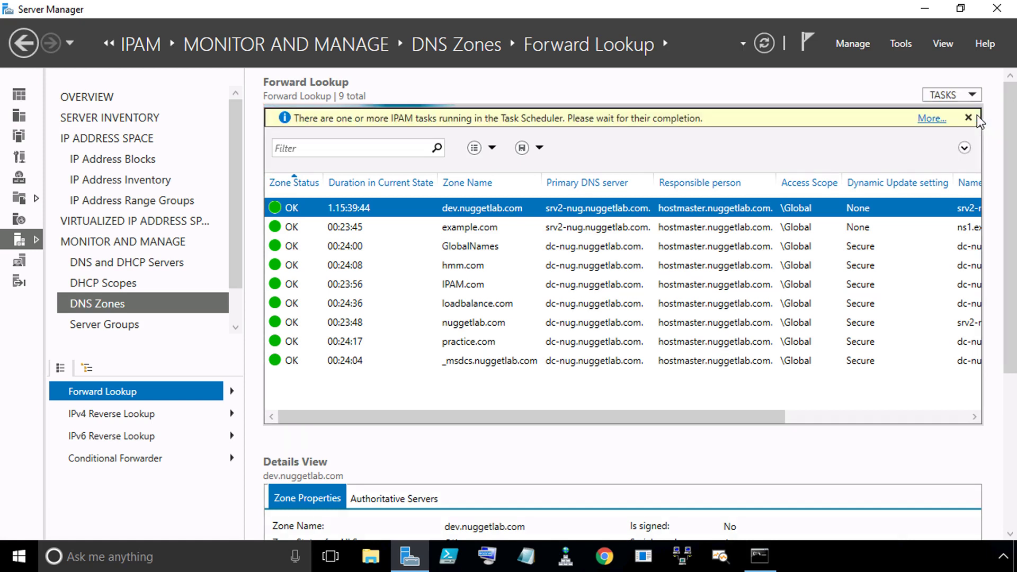
left_click(765, 44)
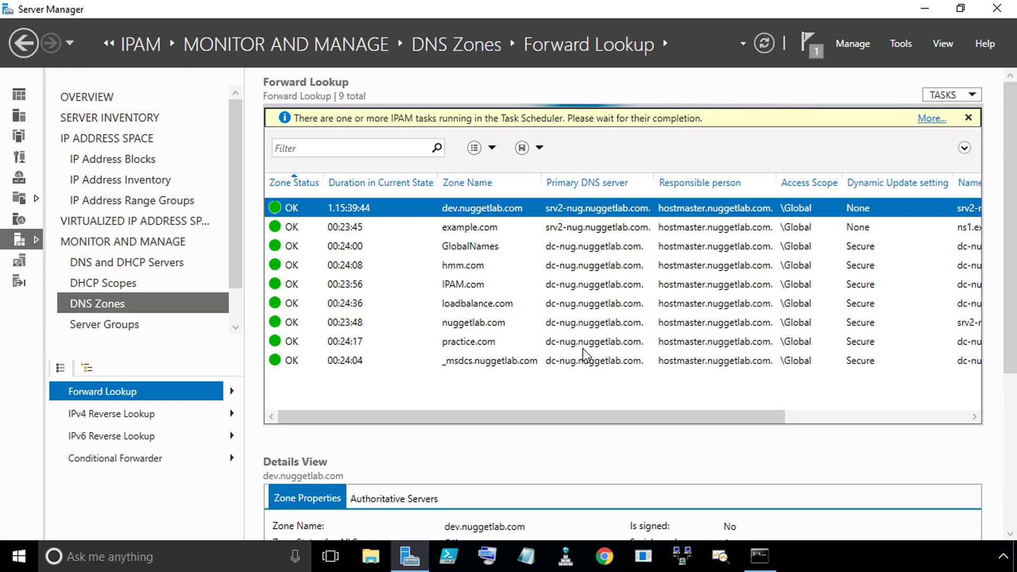
Launch the DNS Manager MMC for srv2-nug from the DNS and DHCP Servers list.
left_click(173, 265)
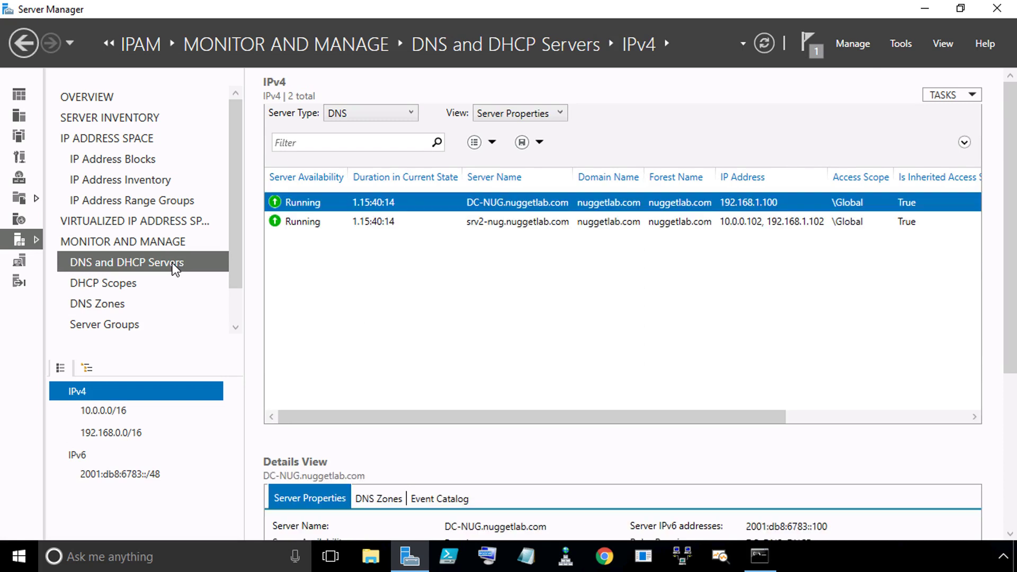
left_click(510, 229)
right_click(509, 224)
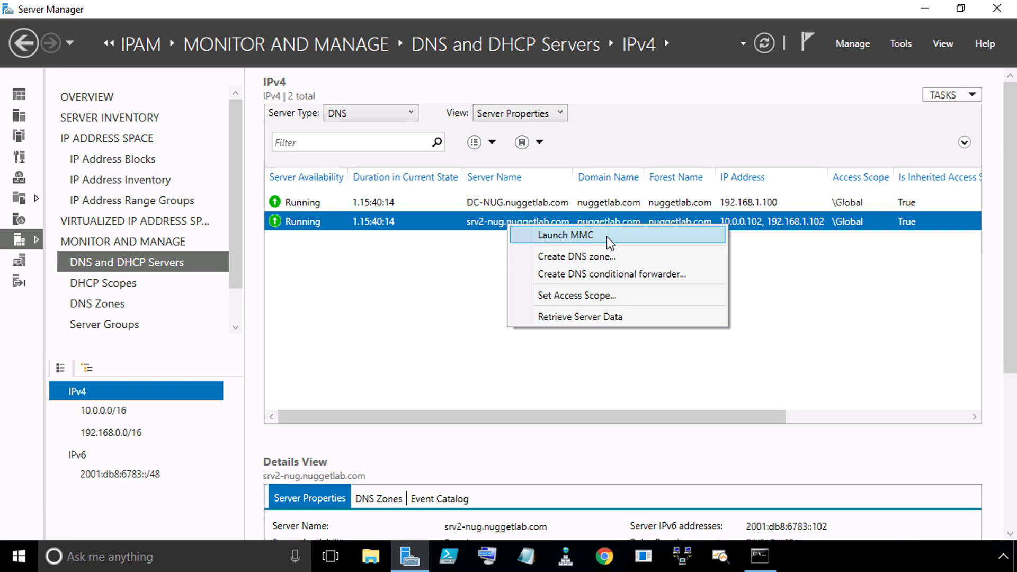
left_click(612, 236)
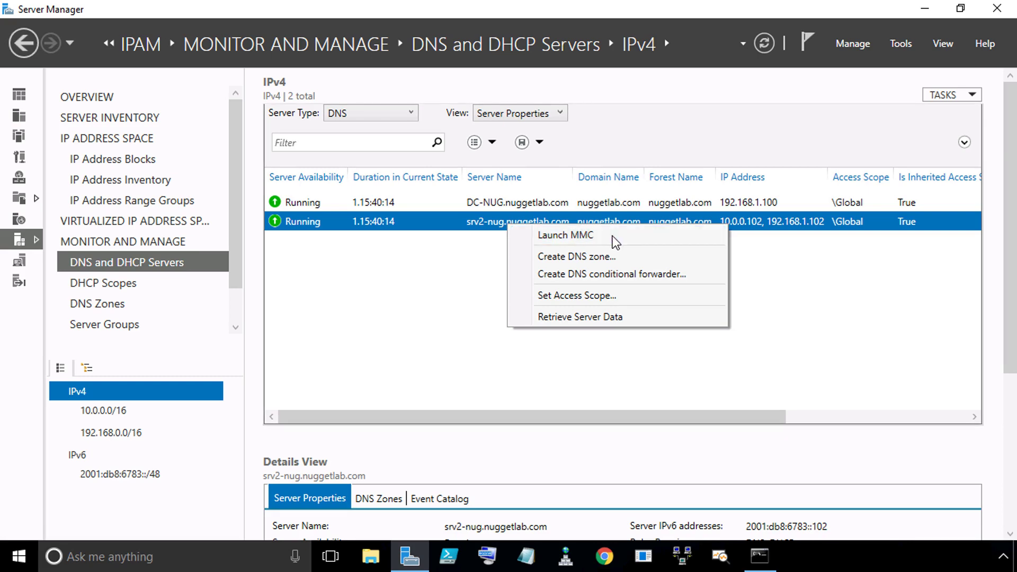
Expand srv2-nug.nuggetlab.com's Forward Lookup Zones and select the IPAM.com zone.
left_click(27, 170)
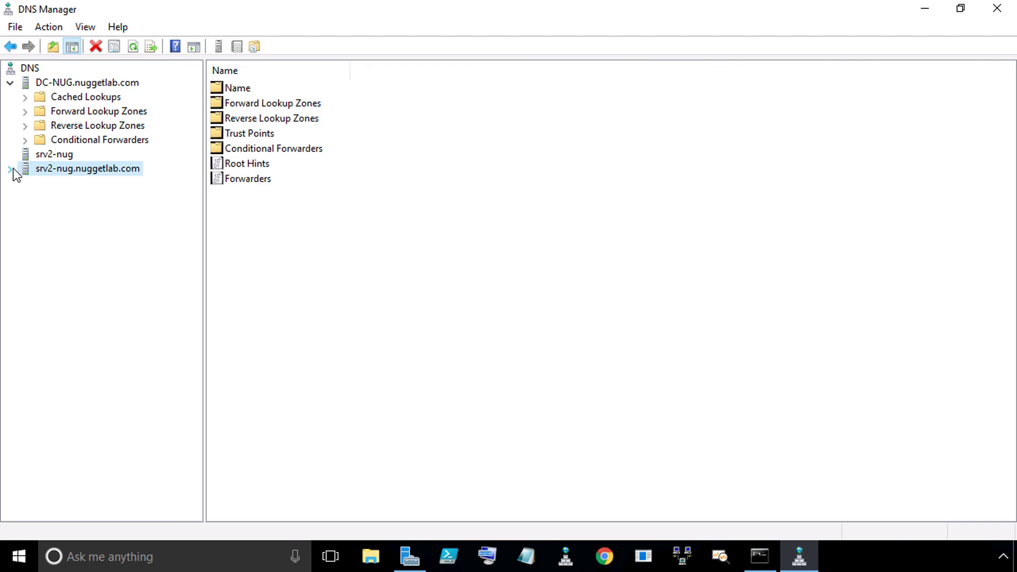
left_click(11, 169)
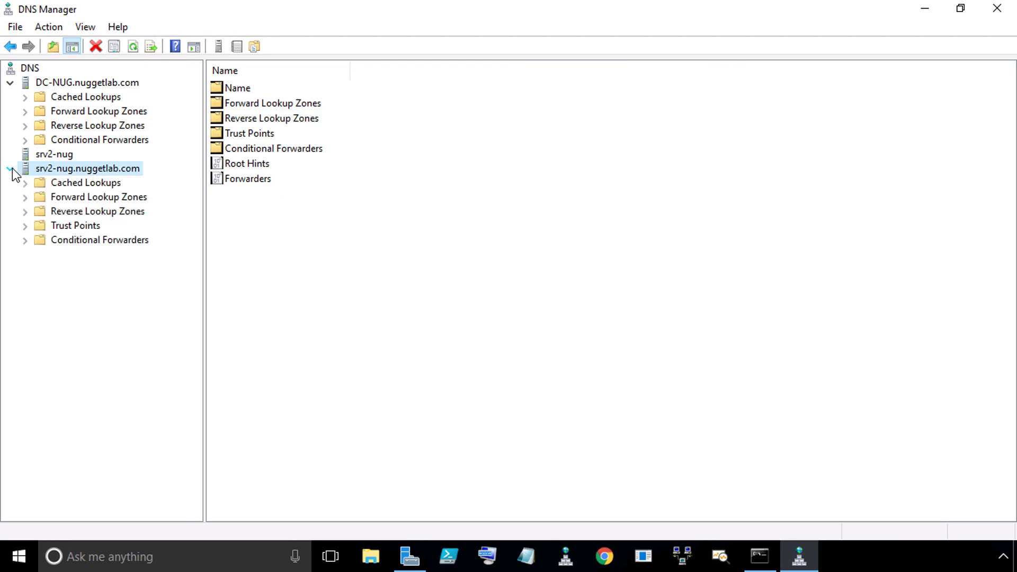
left_click(24, 199)
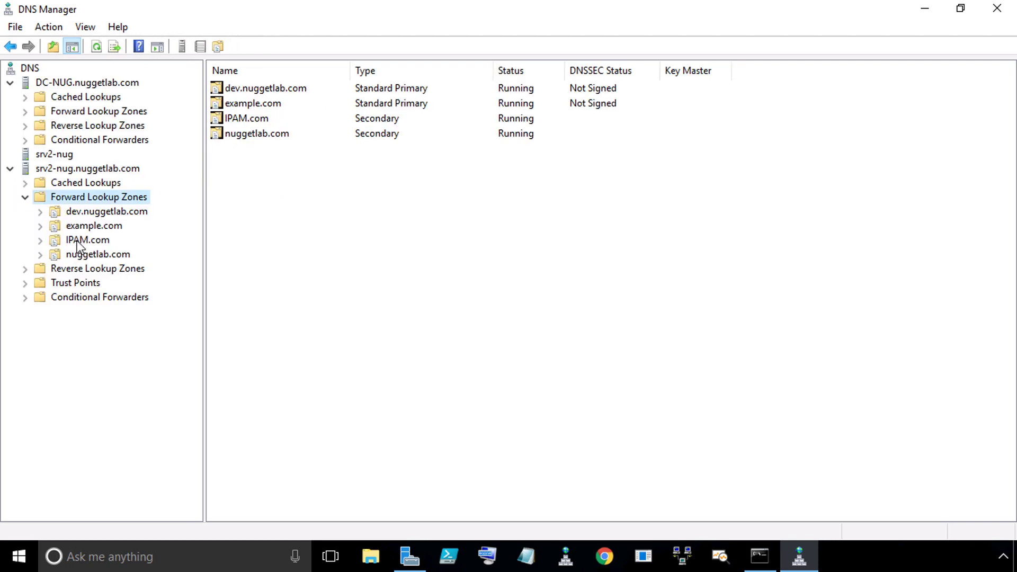
left_click(40, 243)
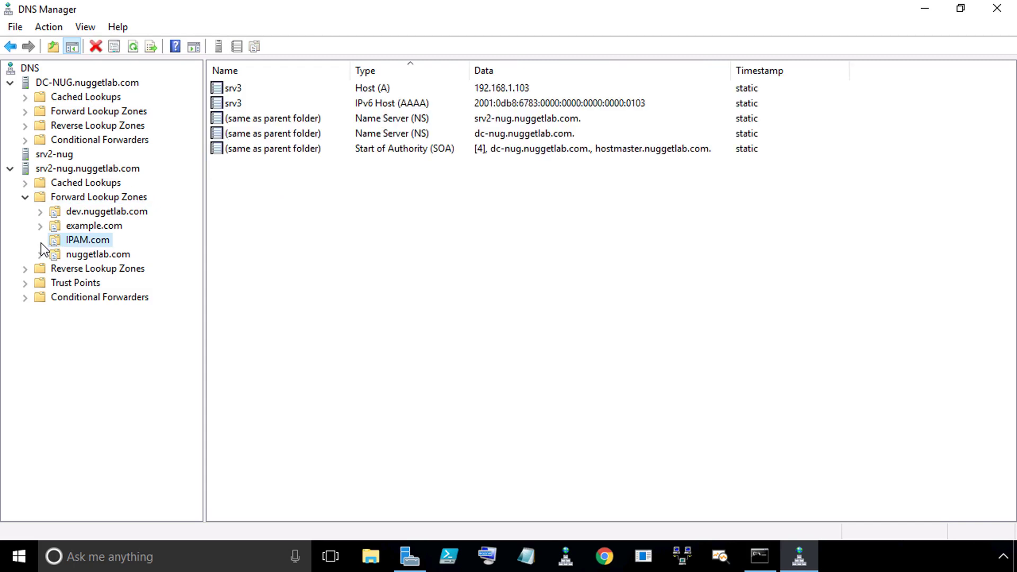
Mark the replicated srv3 A and AAAA records plus NS and SOA on screen, then clear the marks.
key("ctrl+2")
mouse_move(448, 164)
left_mouse_down()
mouse_move(467, 172)
mouse_move(456, 180)
mouse_move(455, 144)
left_mouse_up()
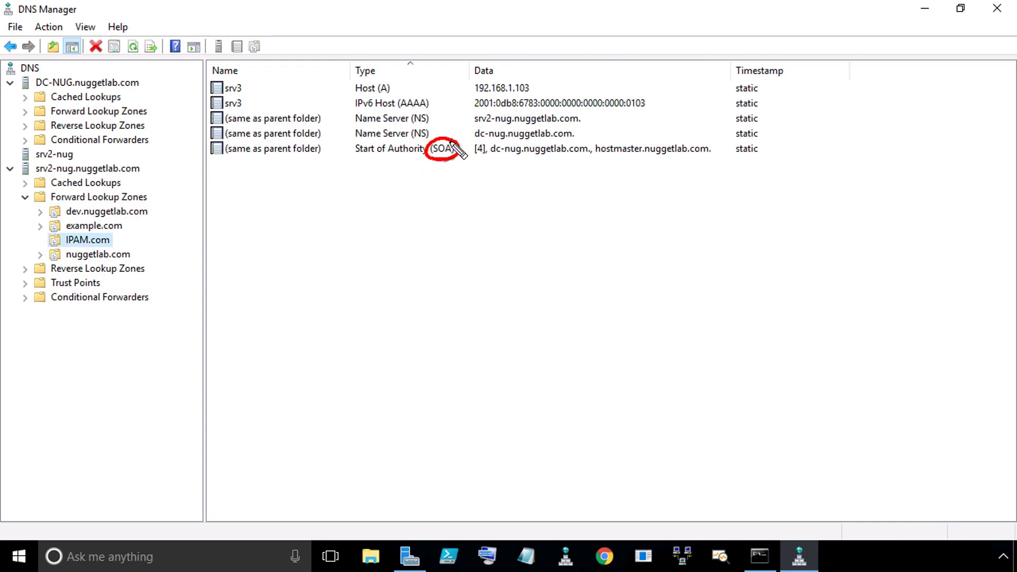
left_click_drag(432, 195, 452, 171)
left_click_drag(444, 229, 456, 225)
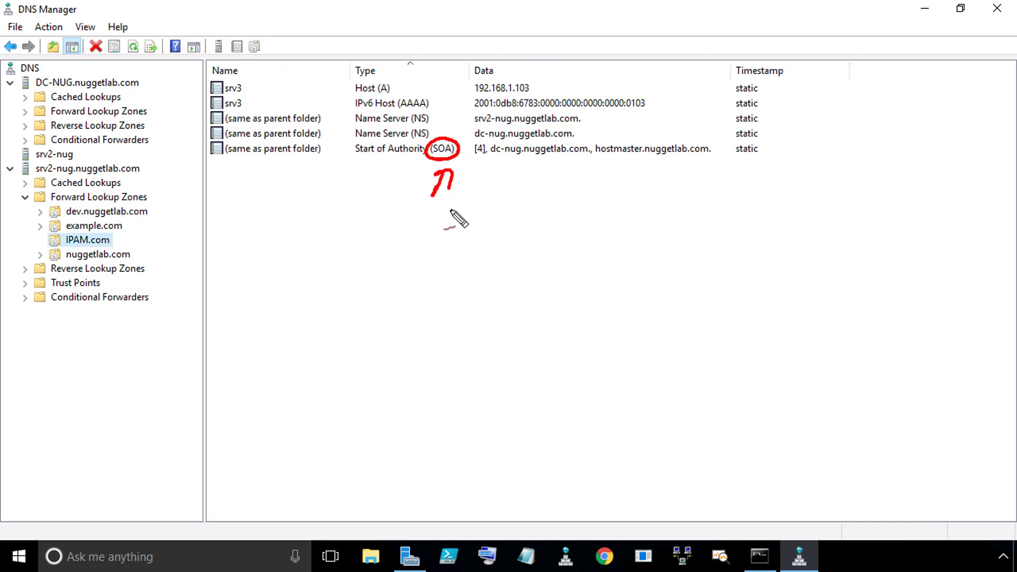
mouse_move(448, 110)
left_mouse_down()
mouse_move(446, 136)
mouse_move(451, 114)
mouse_move(459, 119)
left_mouse_up()
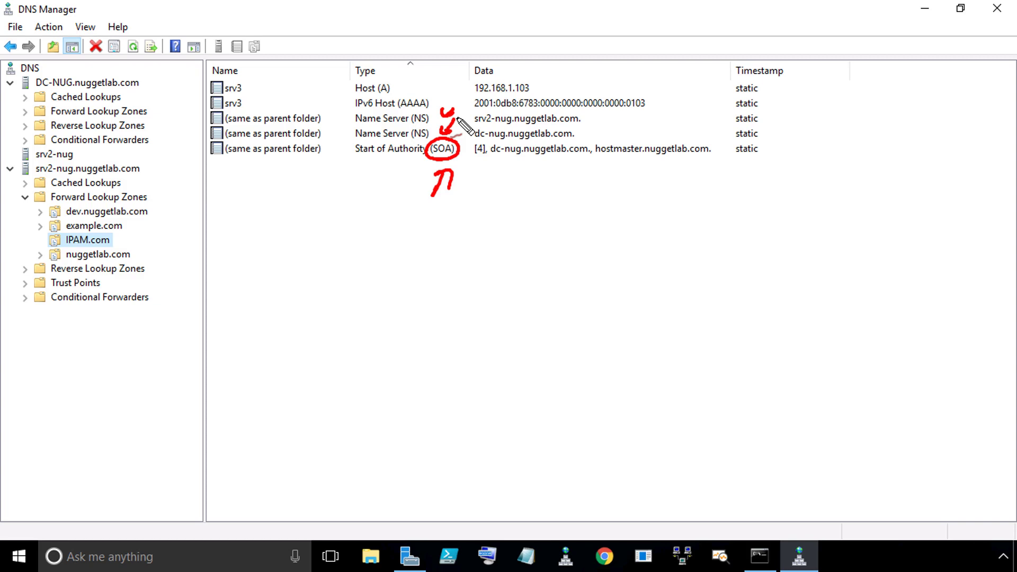
left_click(367, 112)
mouse_move(362, 96)
left_mouse_down()
mouse_move(393, 94)
mouse_move(420, 111)
left_mouse_up()
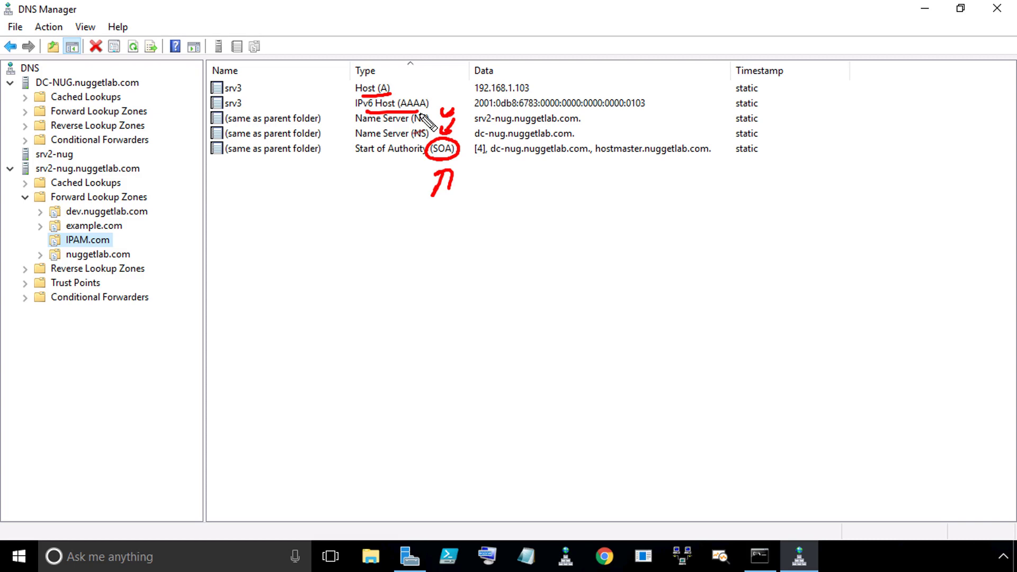
key("Escape")
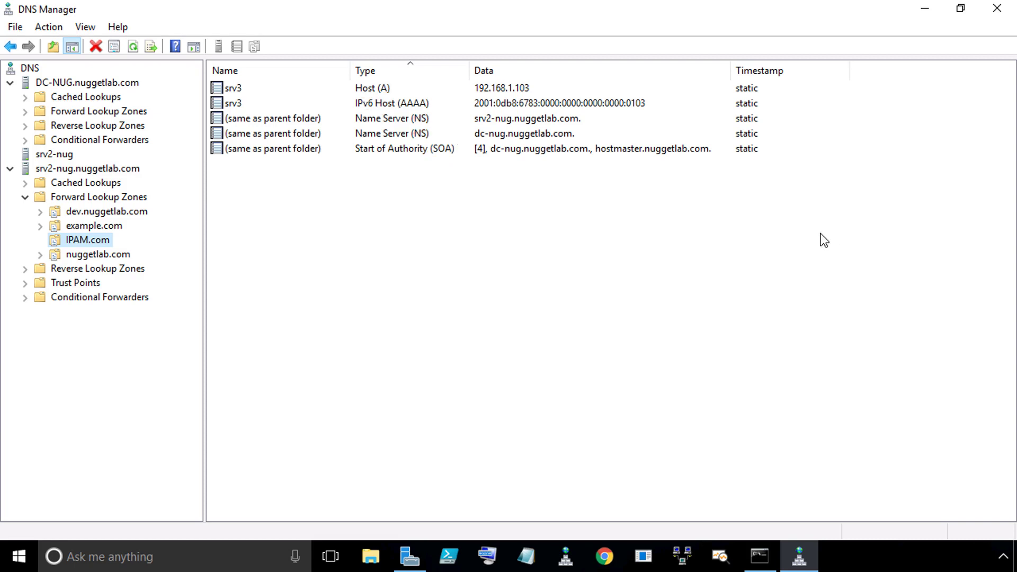
Close DNS Manager and Server Manager to return to the CLIENT-NUG desktop.
key("alt+F4")
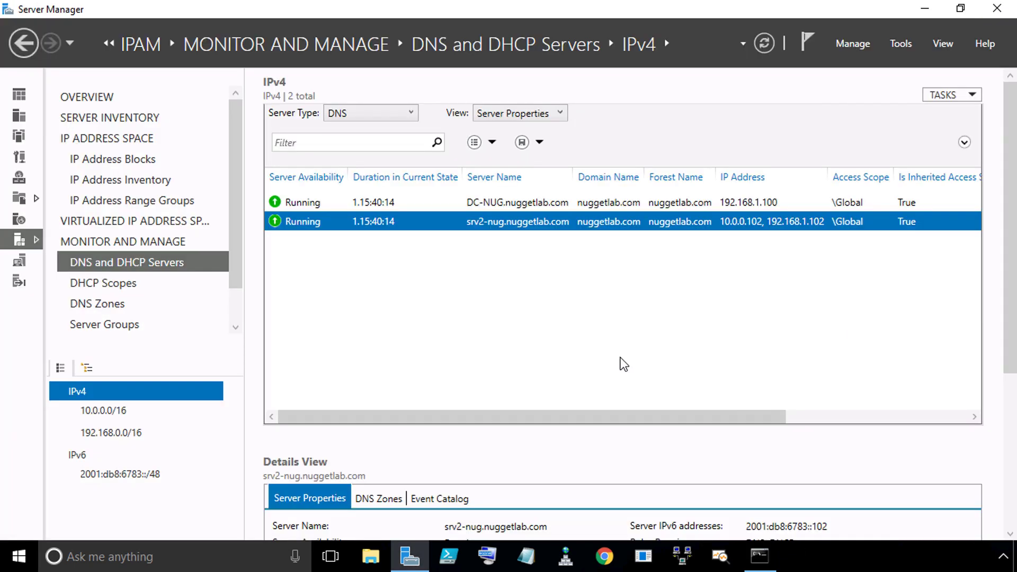
left_click(999, 10)
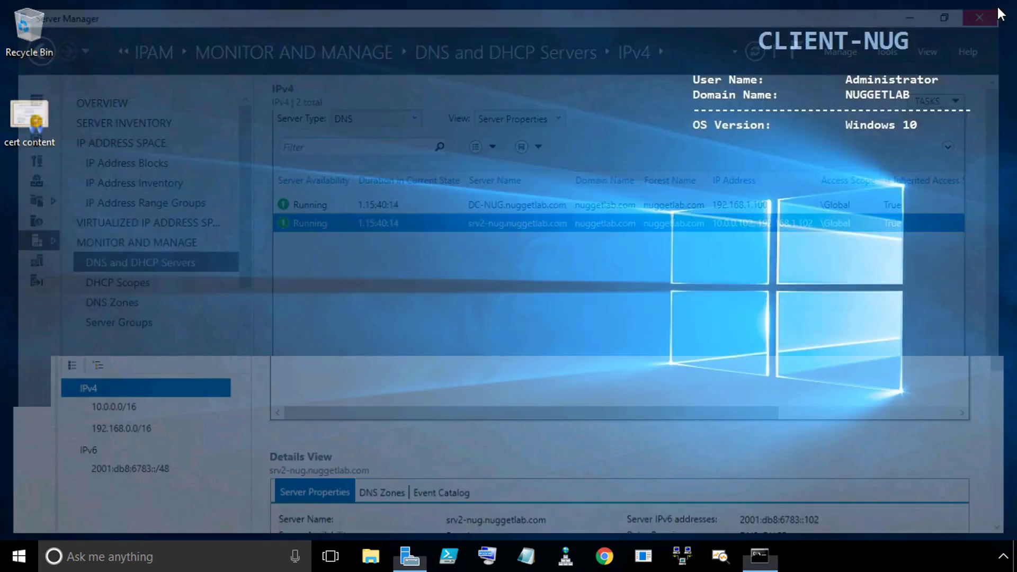